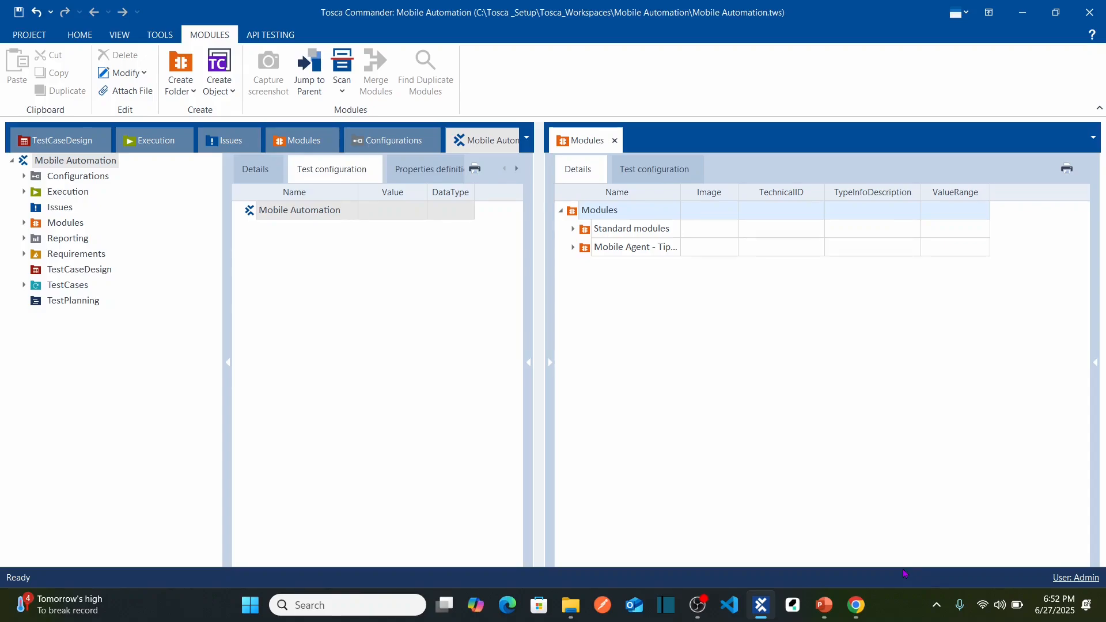
- Switch to Sauce Labs in Chrome and review the real devices offered for live mobile app testing
left_click(854, 610)
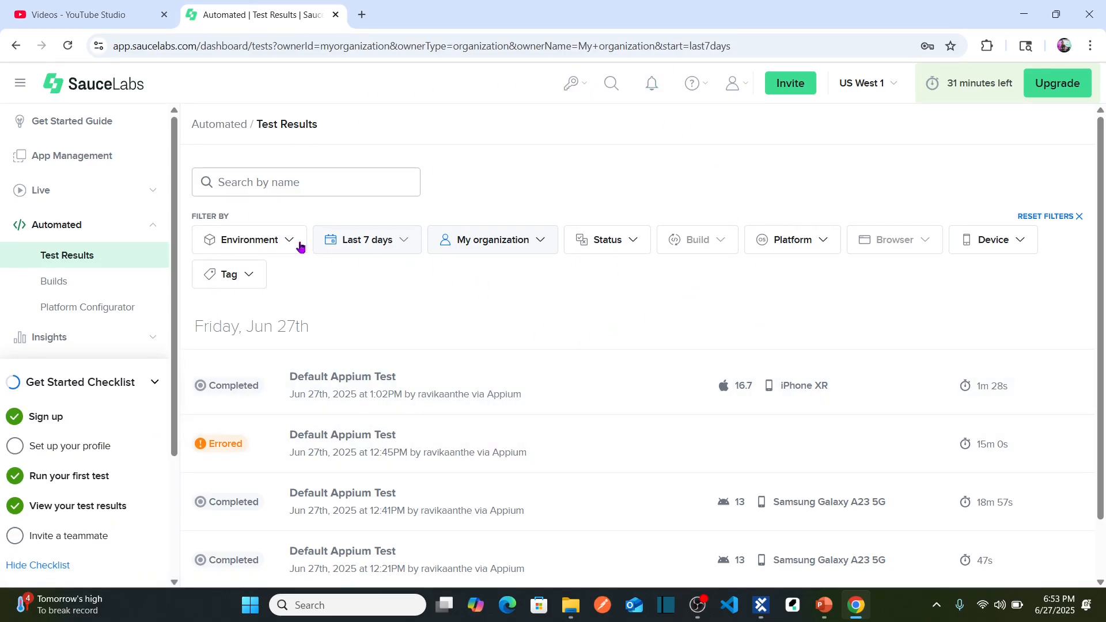
left_click(85, 197)
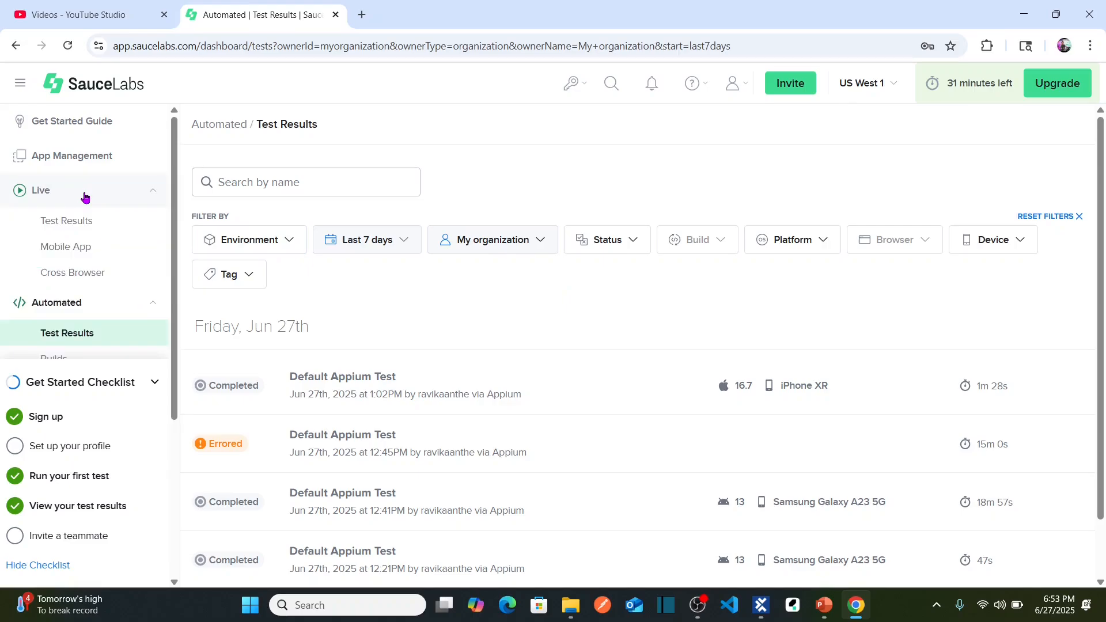
left_click(74, 251)
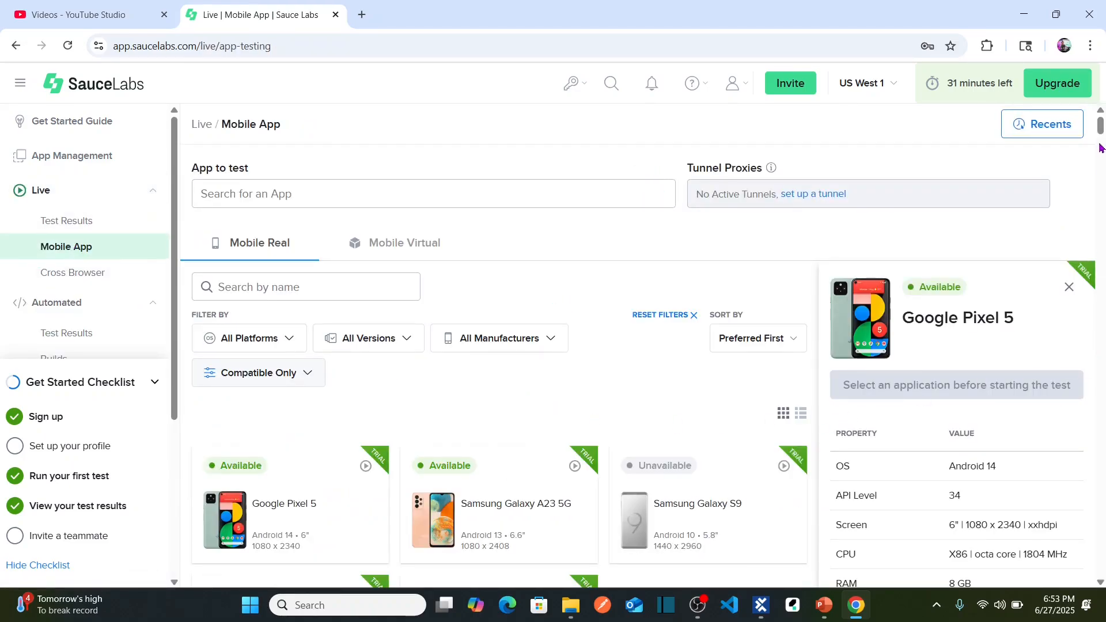
scroll(1102, 148, "down", 3)
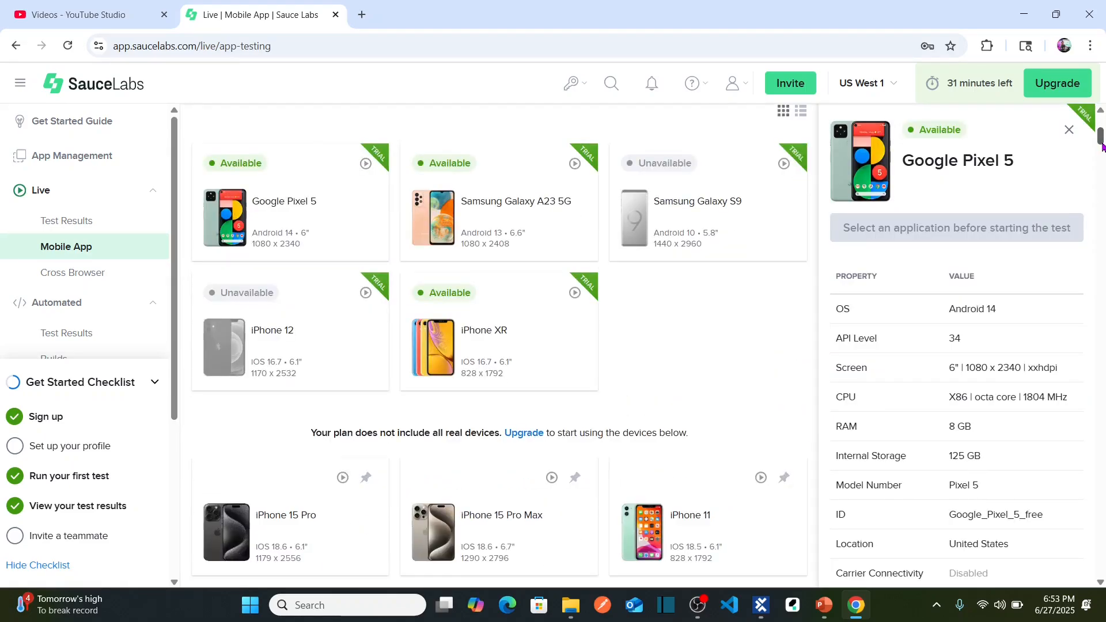
scroll(1101, 148, "up", 1)
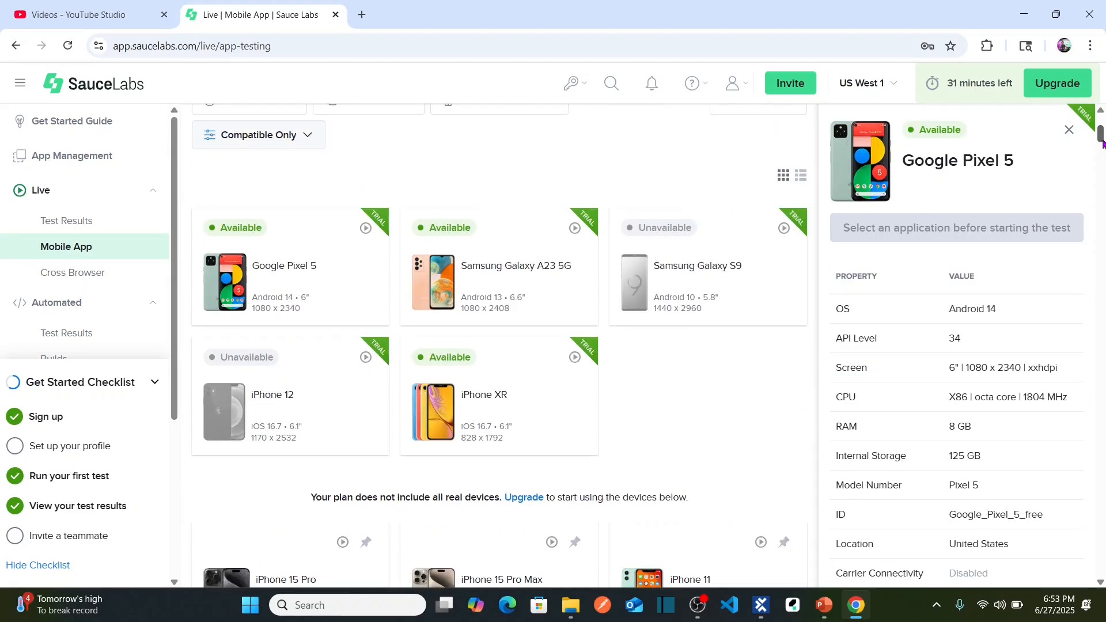
left_click(288, 257)
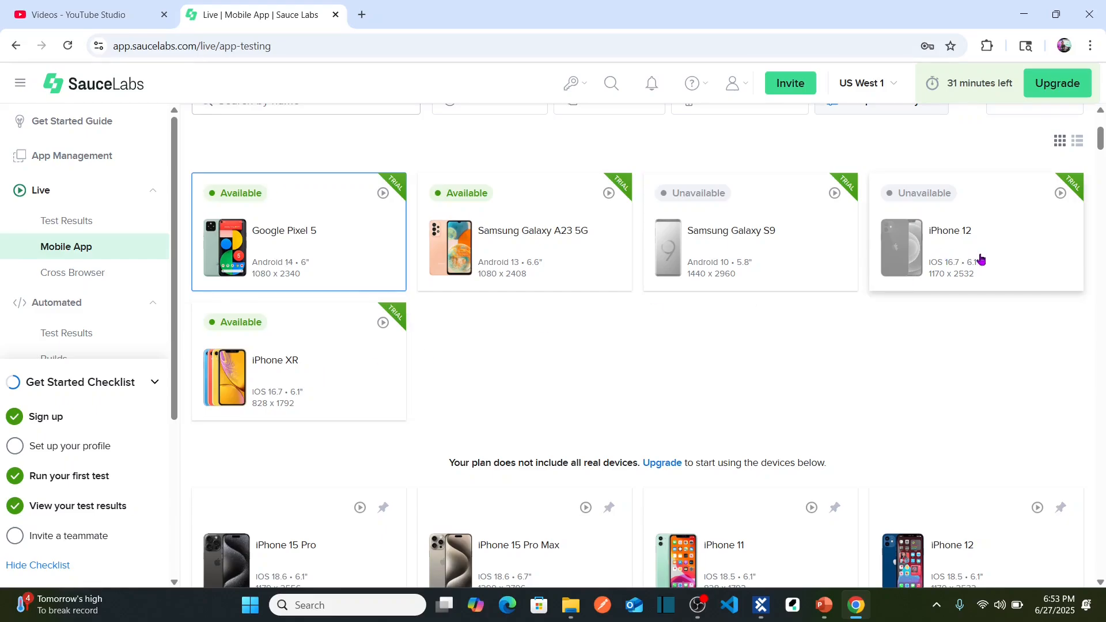
mouse_move(1101, 139)
left_mouse_down()
mouse_move(1103, 150)
mouse_move(1101, 128)
left_mouse_up()
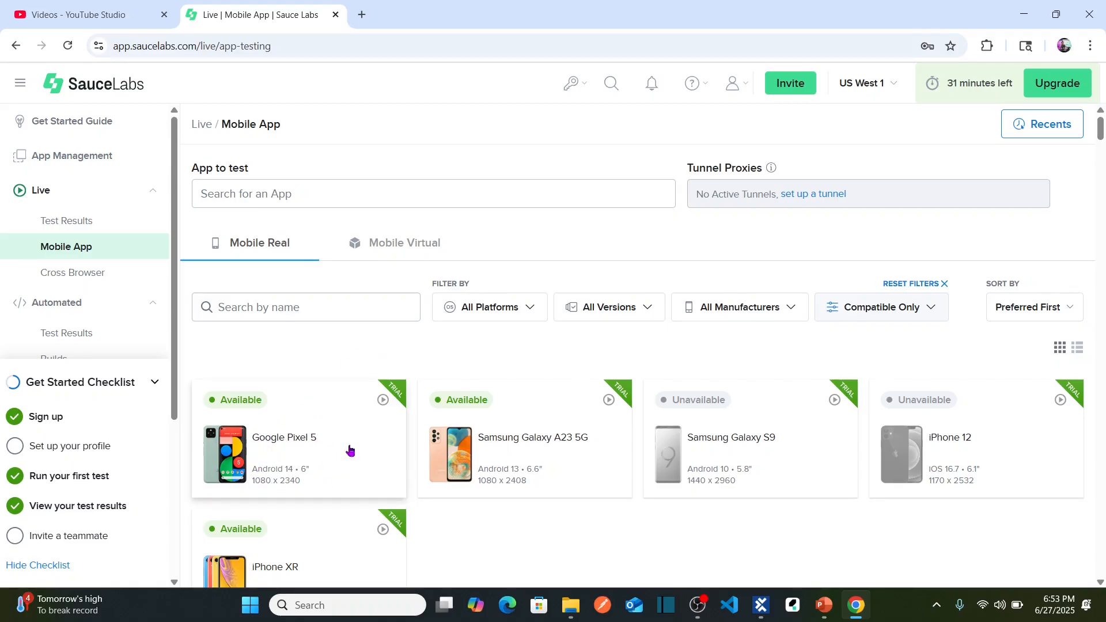
- Review the uploaded builds of the iOS SwagLabsMobileApp and the Android Swag Labs Mobile App in App Management
left_click(71, 159)
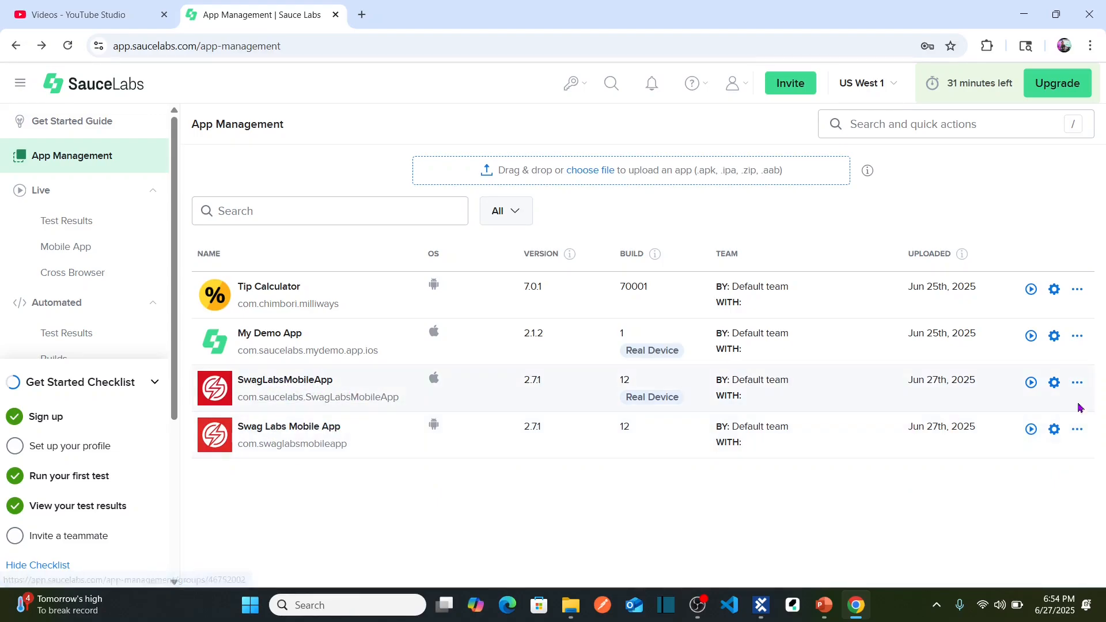
left_click(1056, 385)
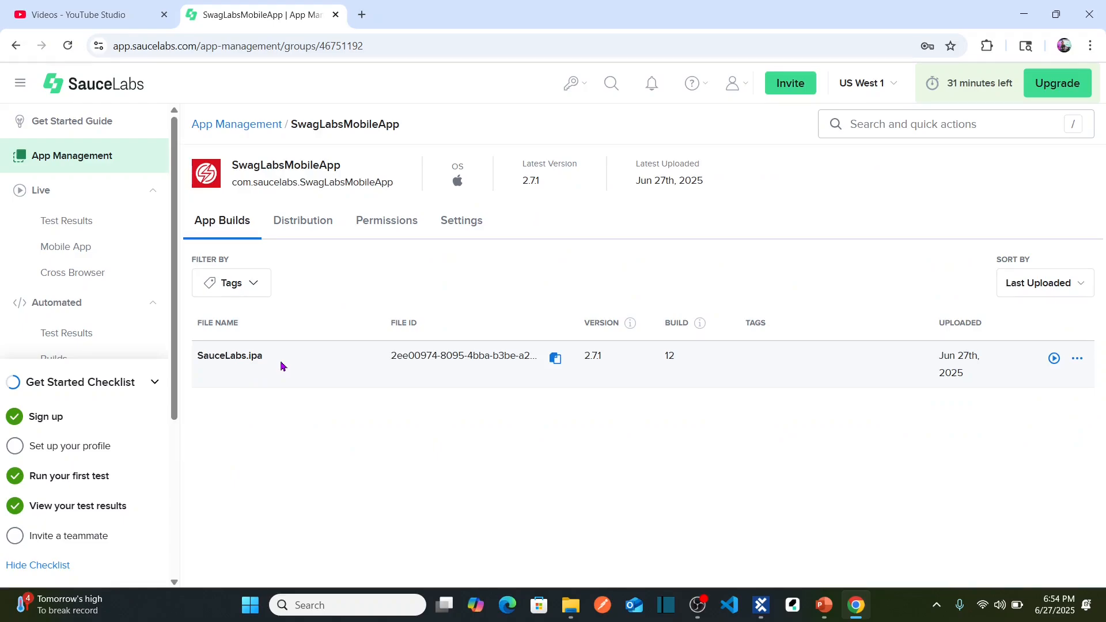
left_click(250, 126)
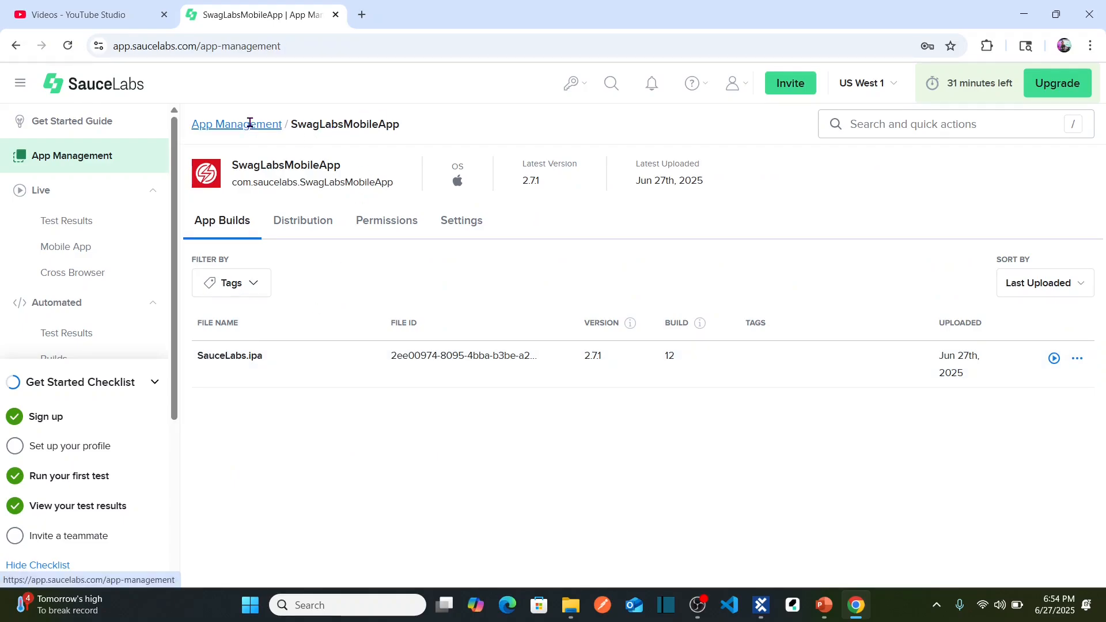
left_click(1053, 433)
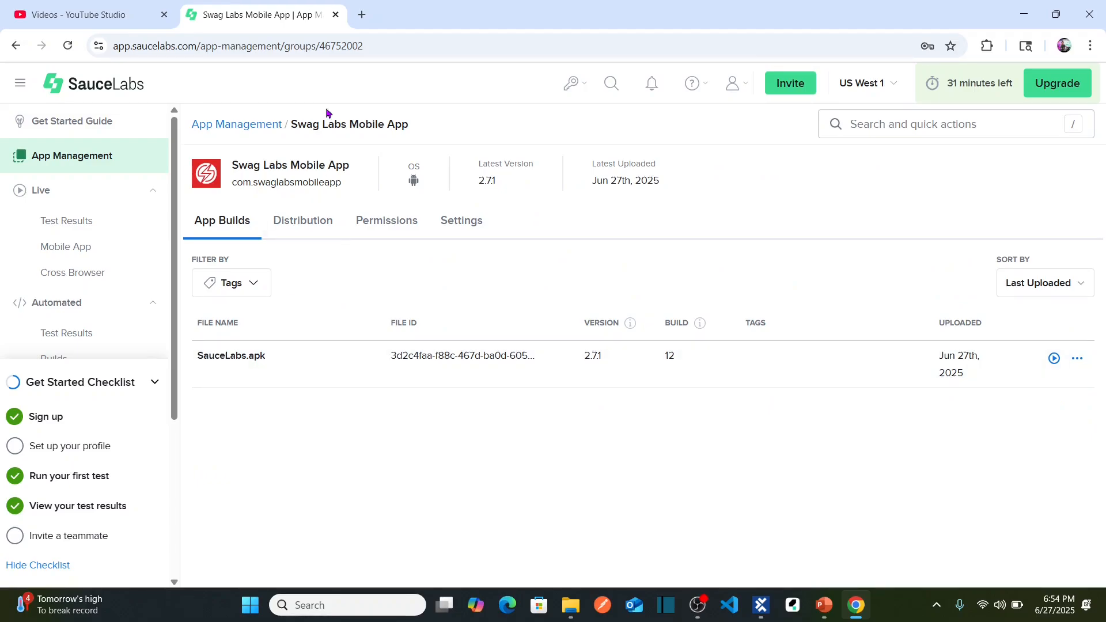
left_click(257, 128)
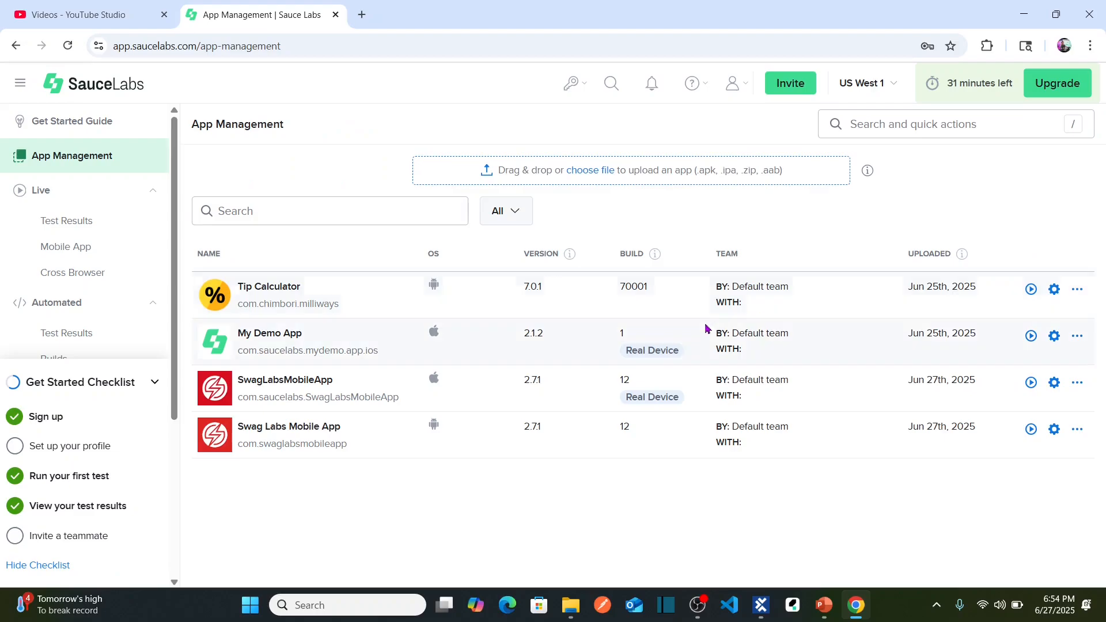
left_click(592, 174)
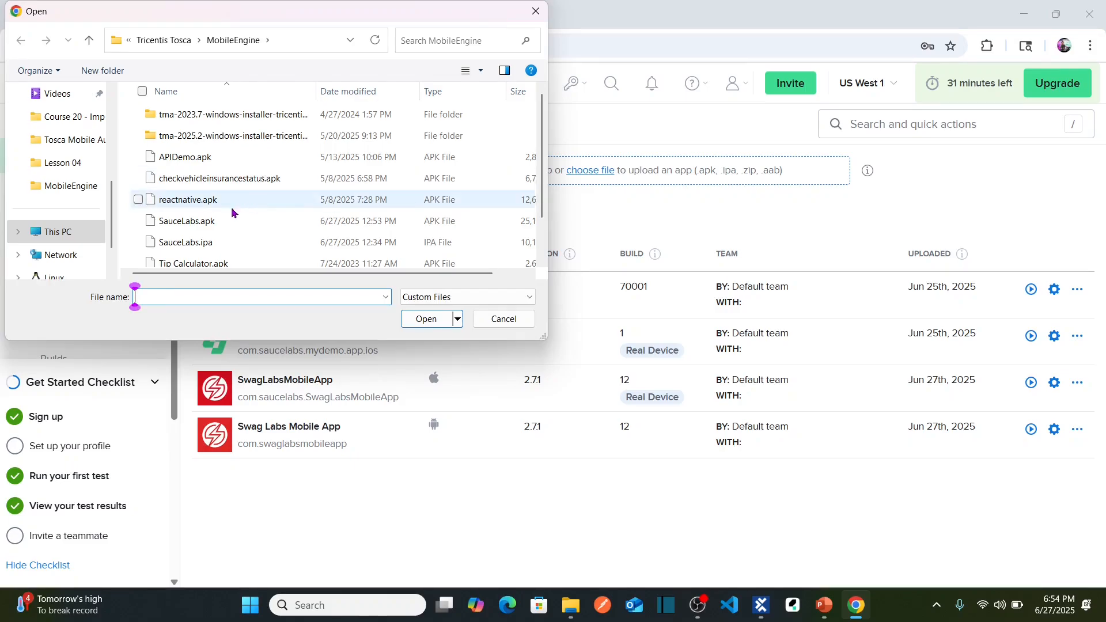
left_click(196, 227)
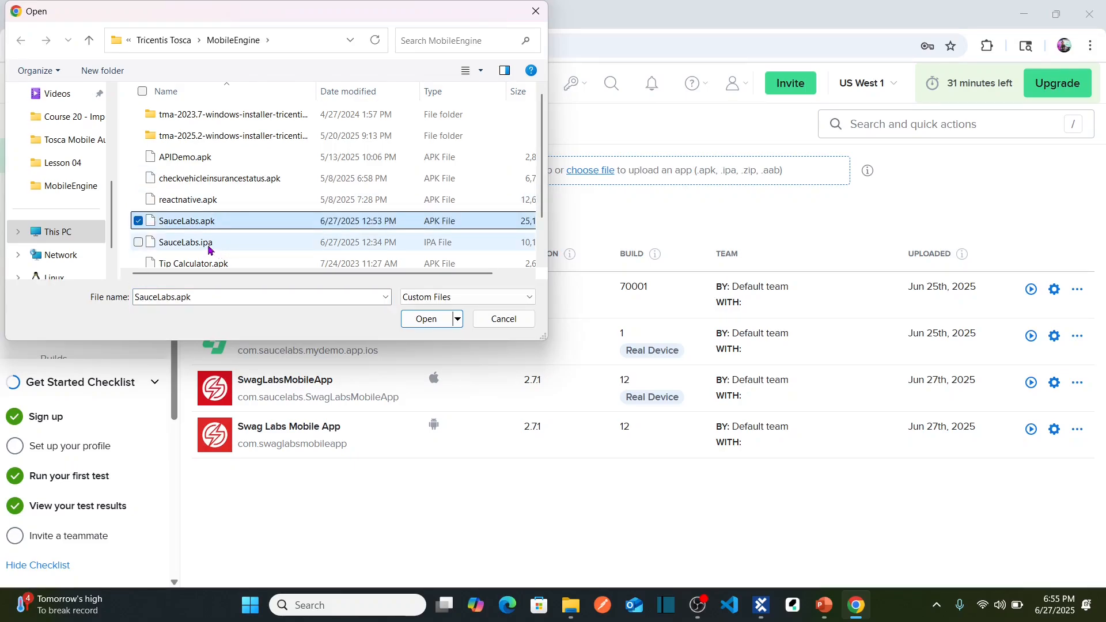
left_click(208, 243, "ctrl")
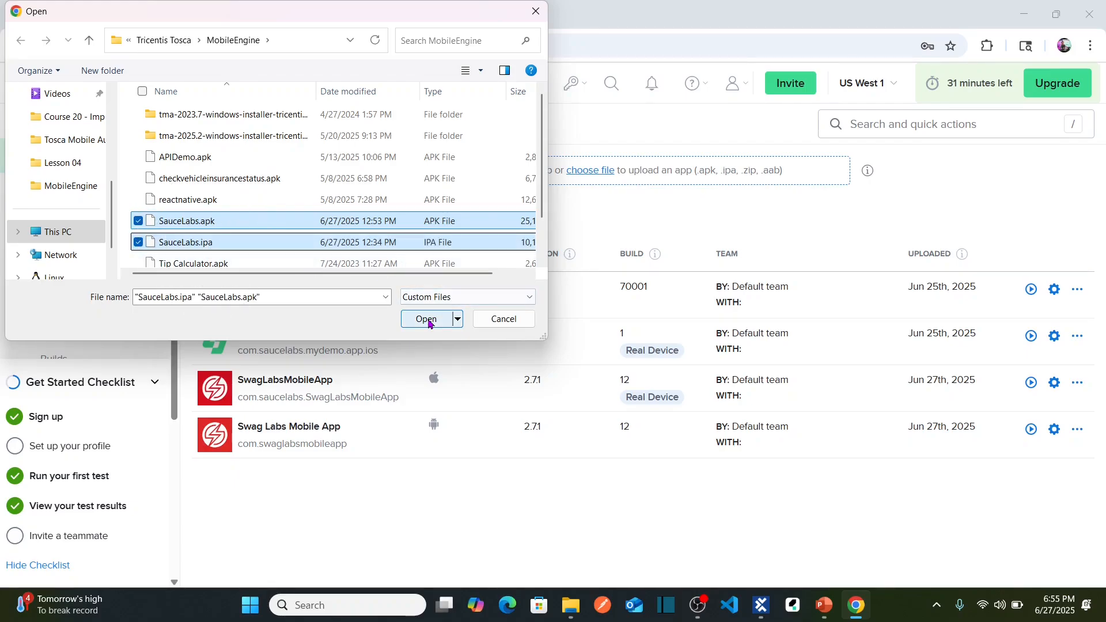
left_click(529, 320)
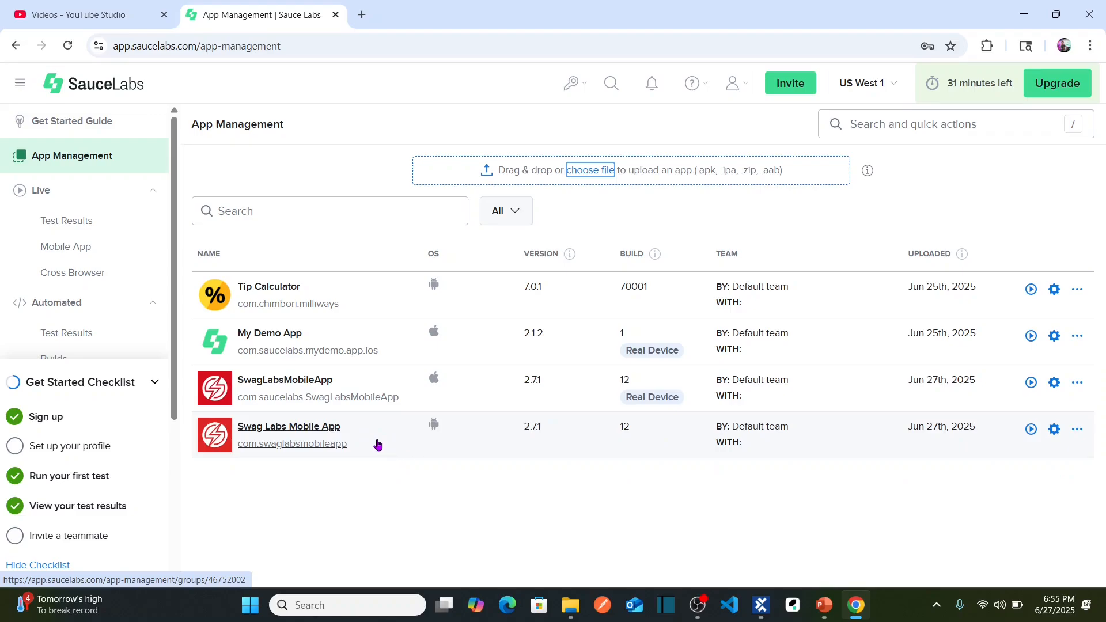
- Check the Android Swag Labs Mobile App build and return to the live mobile app device list
left_click(309, 429)
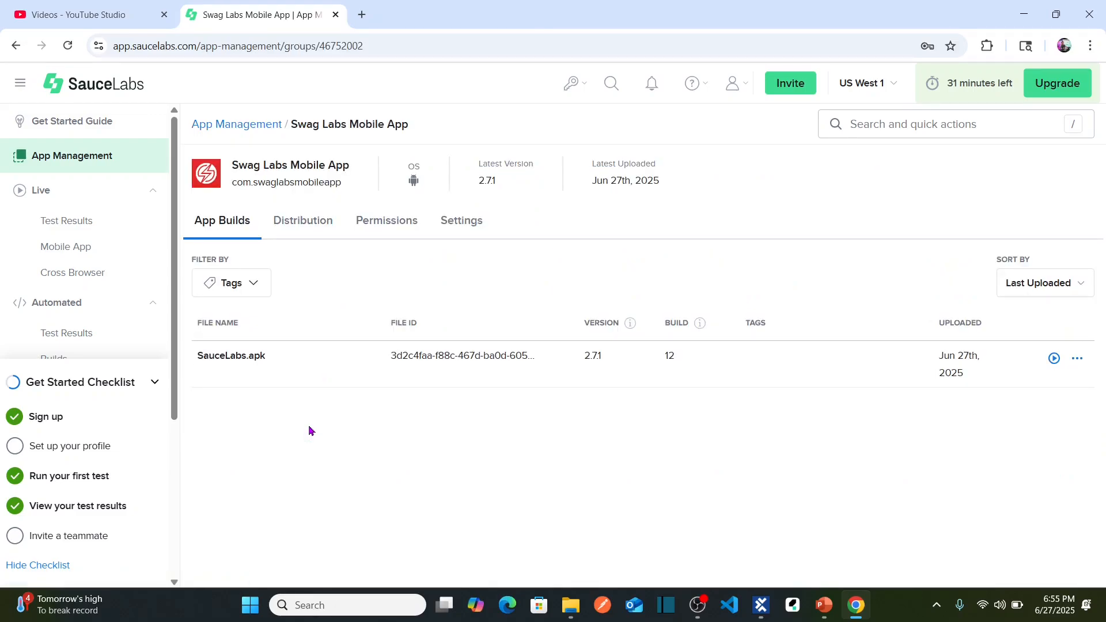
left_click(16, 55)
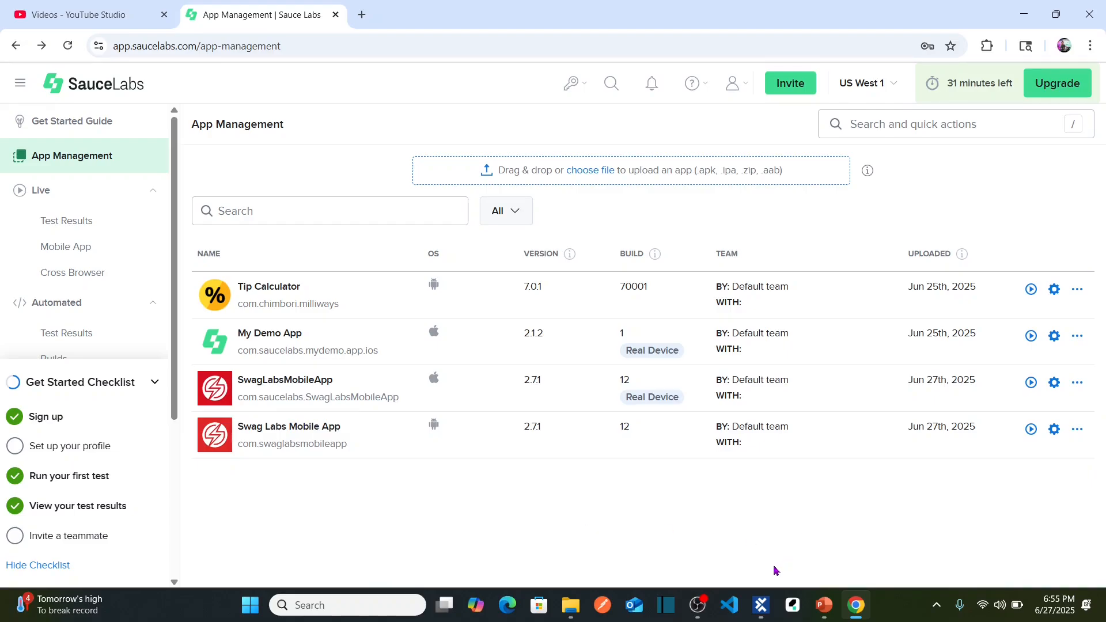
left_click(87, 249)
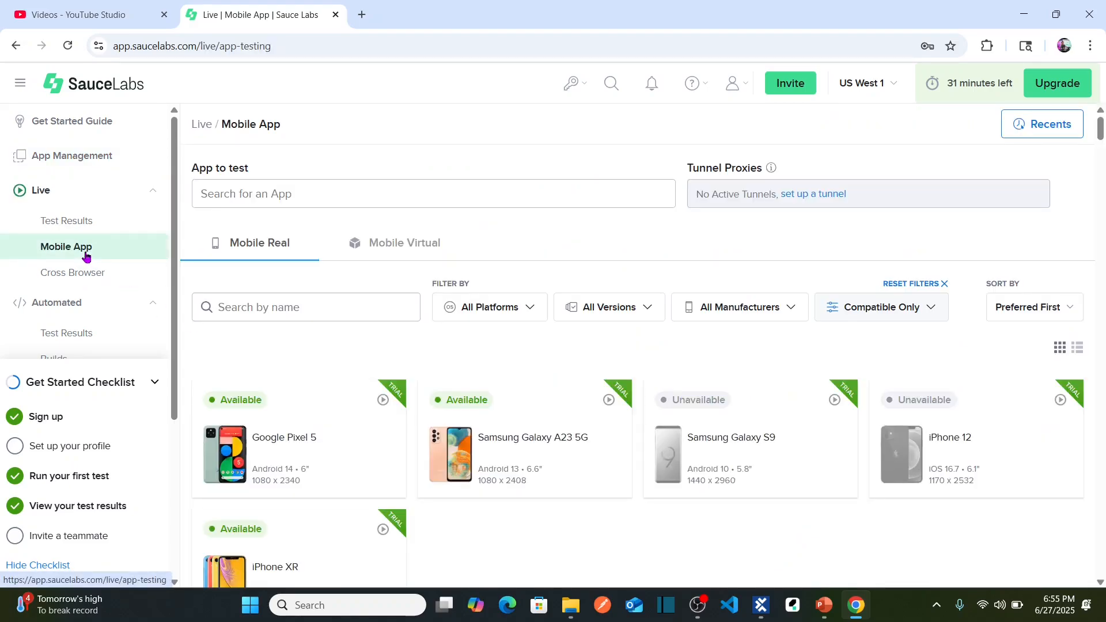
- Switch to Tosca Commander and start a Mobile scan on the Modules folder
left_click(762, 609)
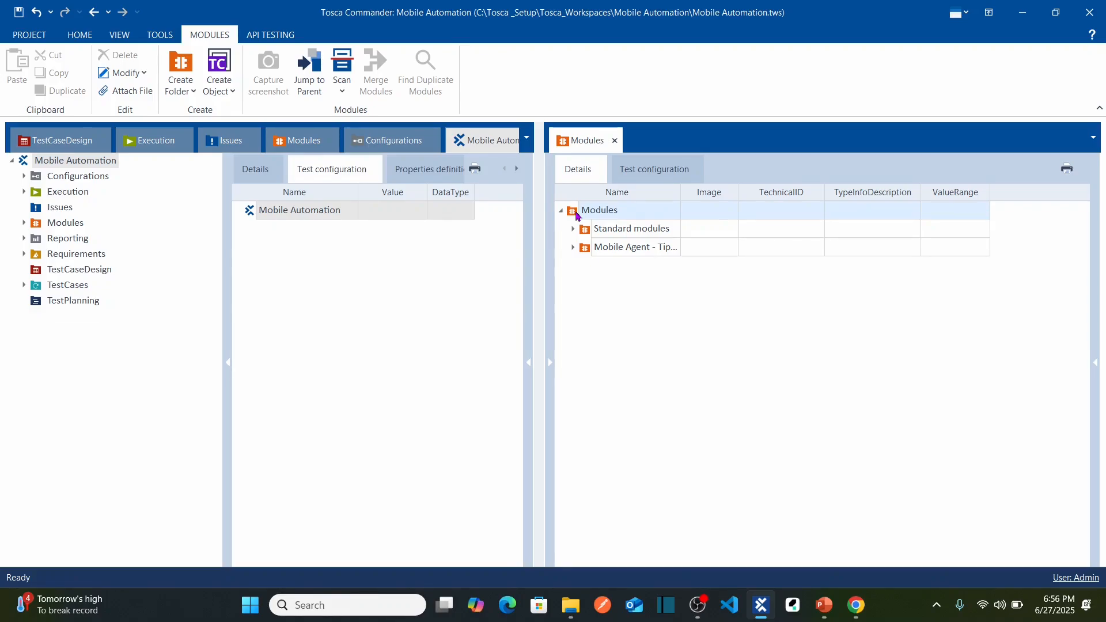
left_click(937, 614)
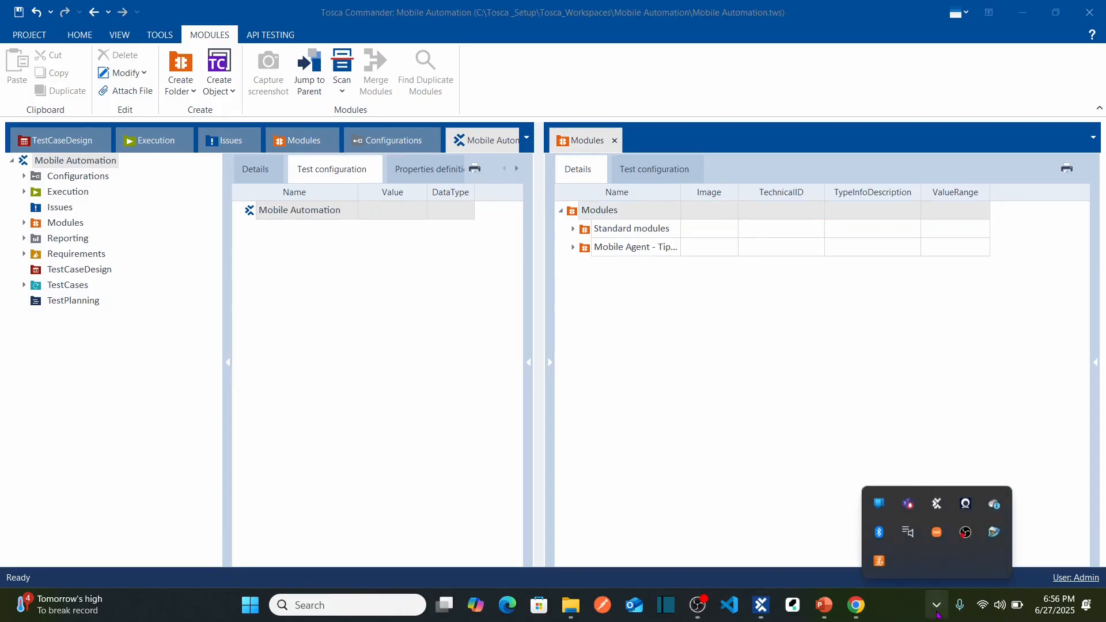
left_click(899, 614)
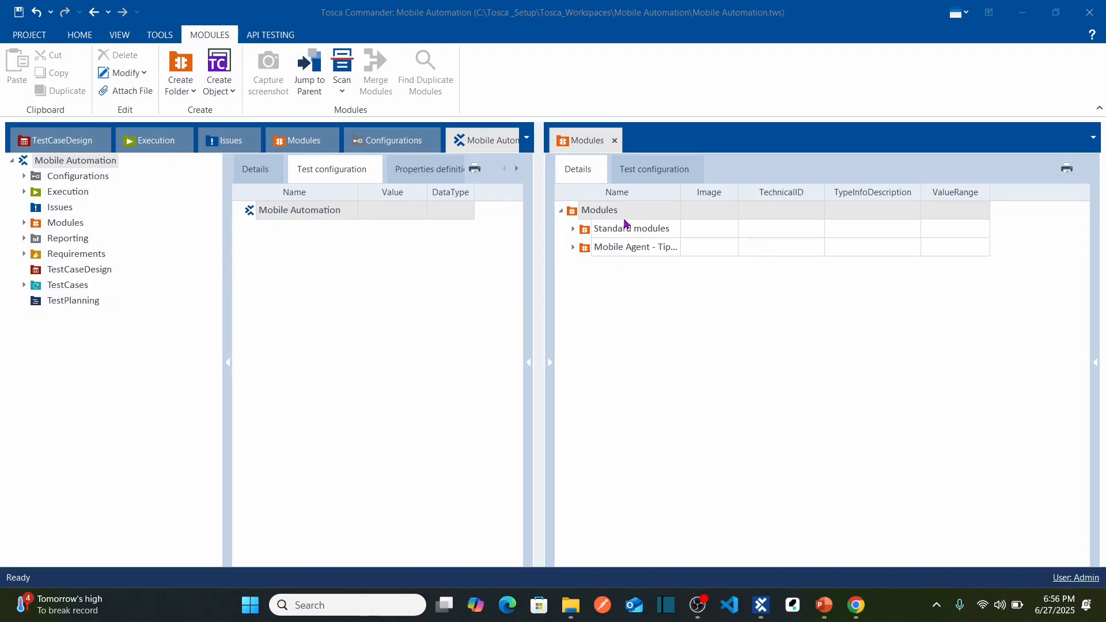
right_click(597, 219)
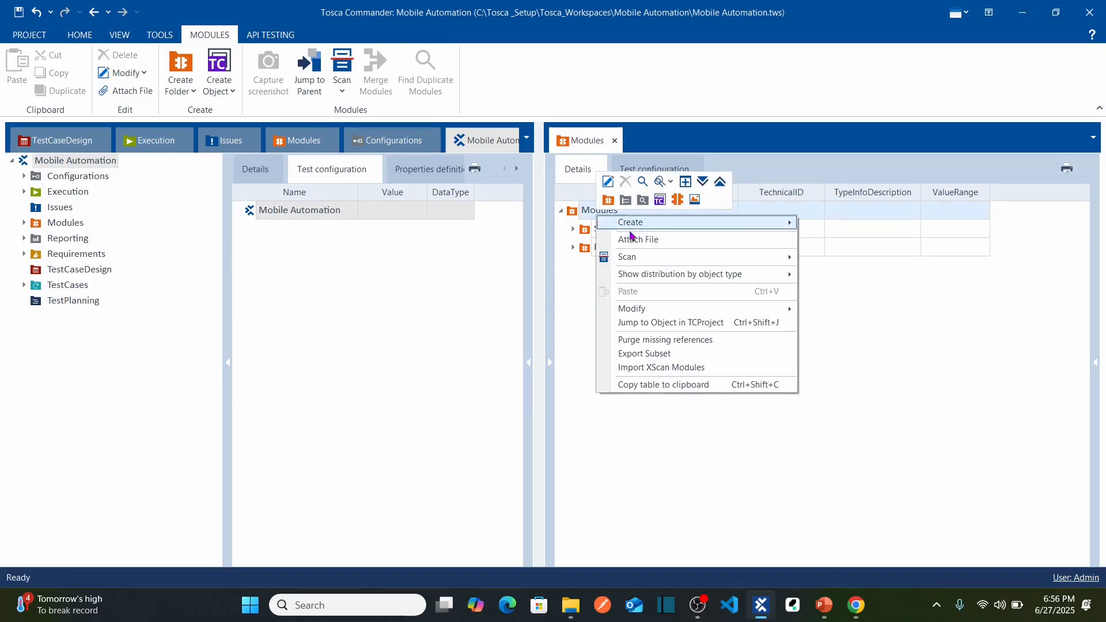
mouse_move(778, 263)
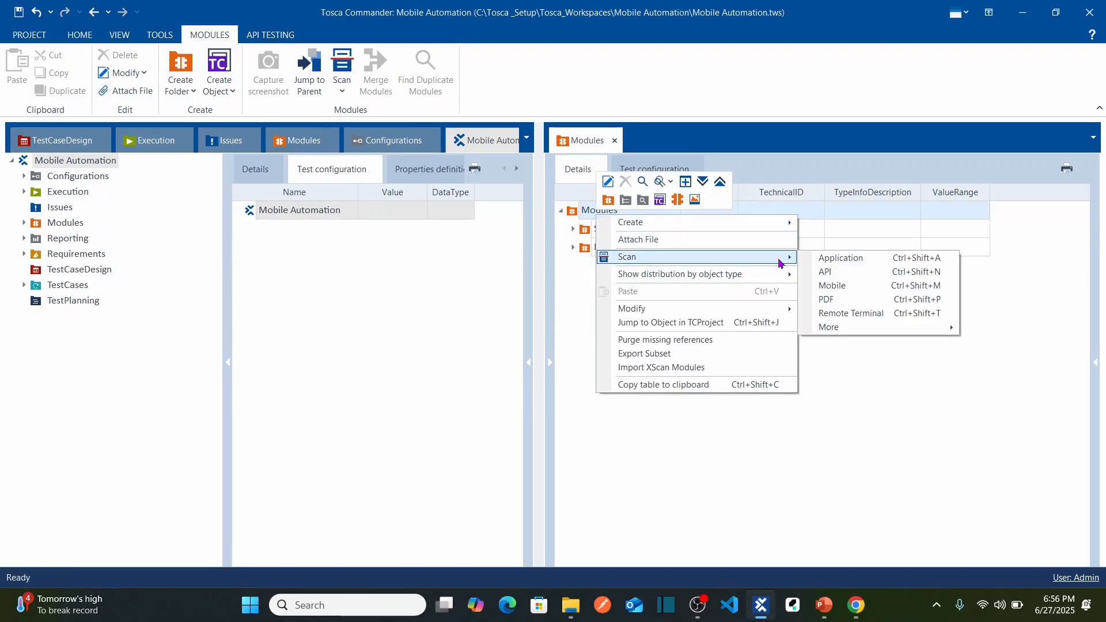
left_click(851, 291)
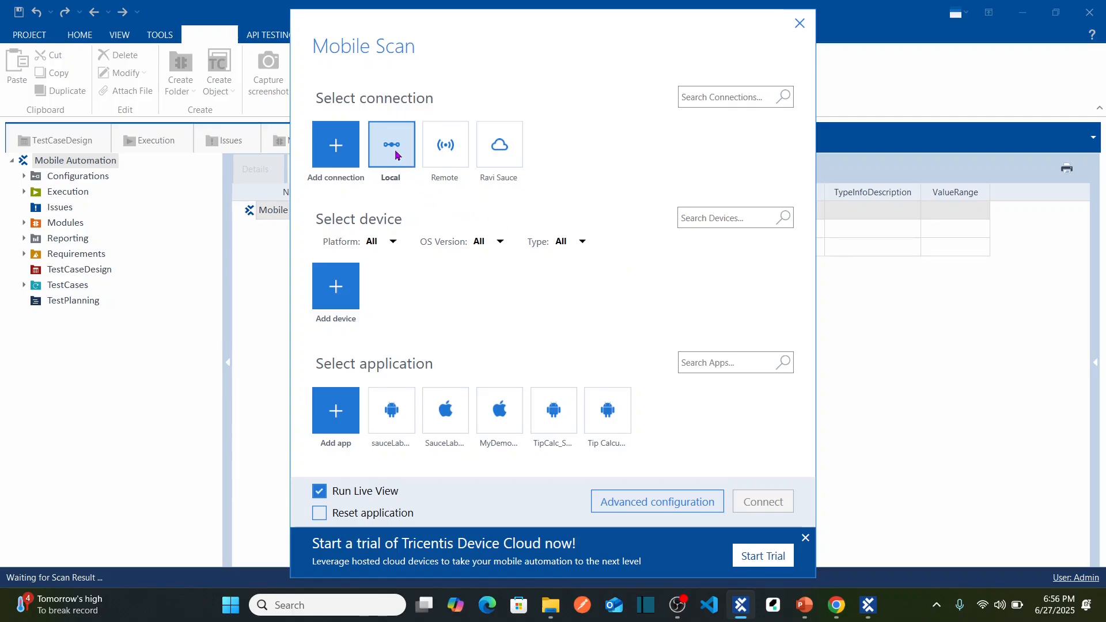
- Begin adding a mobile connection named SauceLabsConnect with the type Cloud (Appium)
left_click(447, 153)
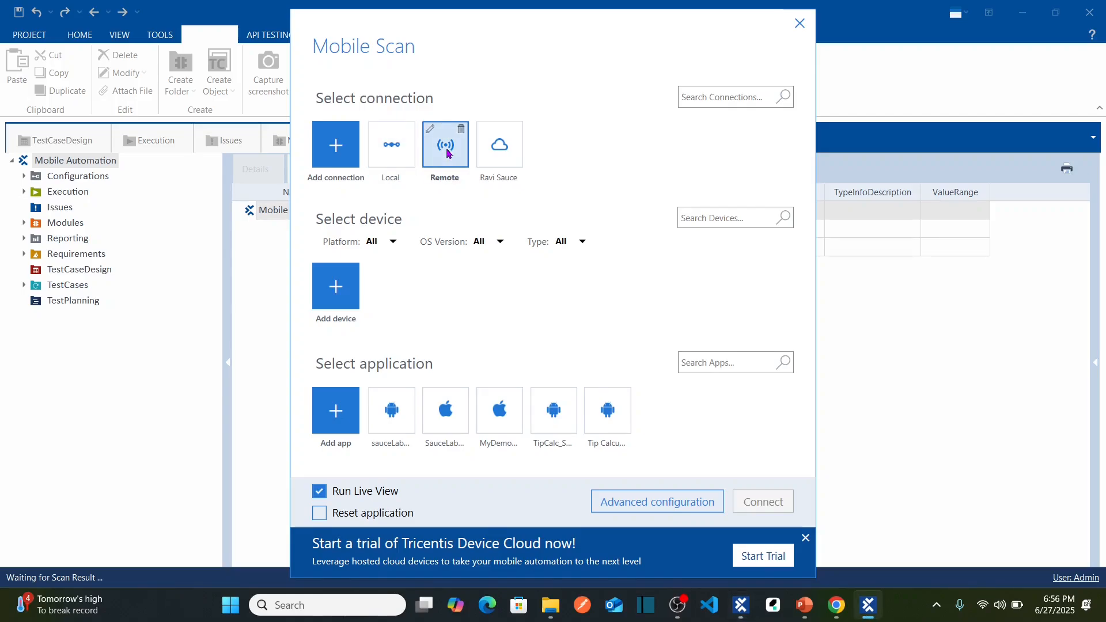
left_click(400, 154)
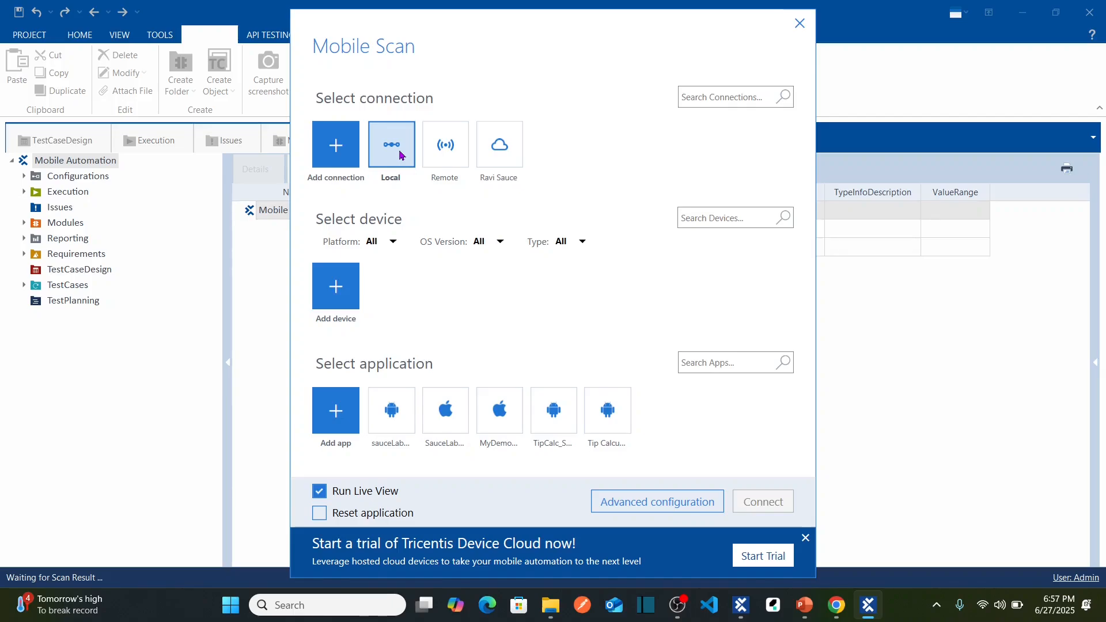
left_click(332, 150)
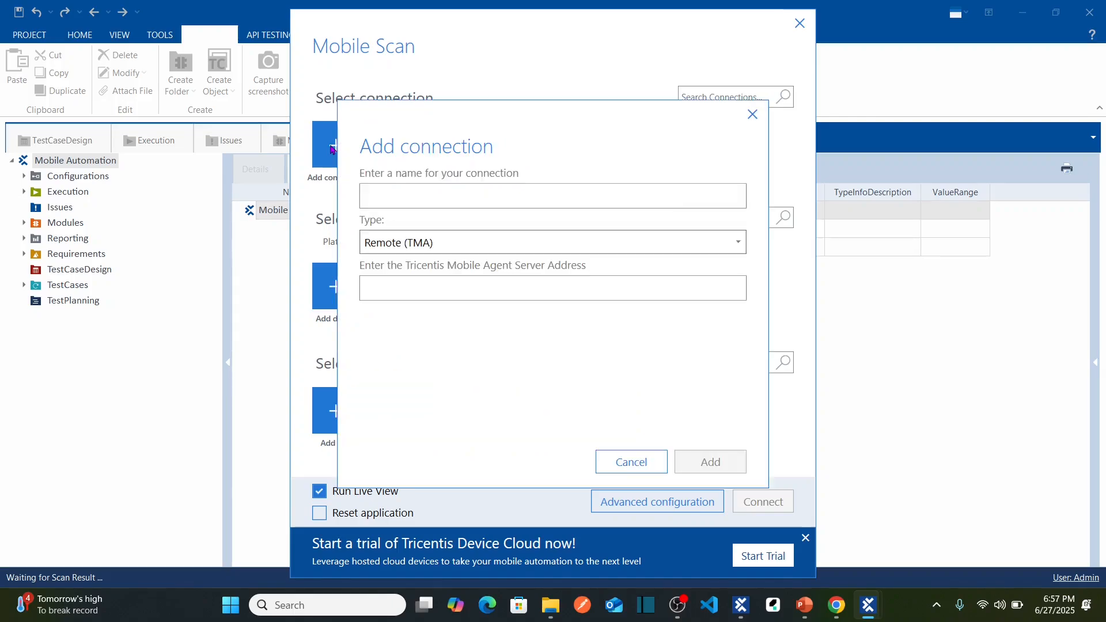
left_click(473, 195)
type("SauceLabsConnect")
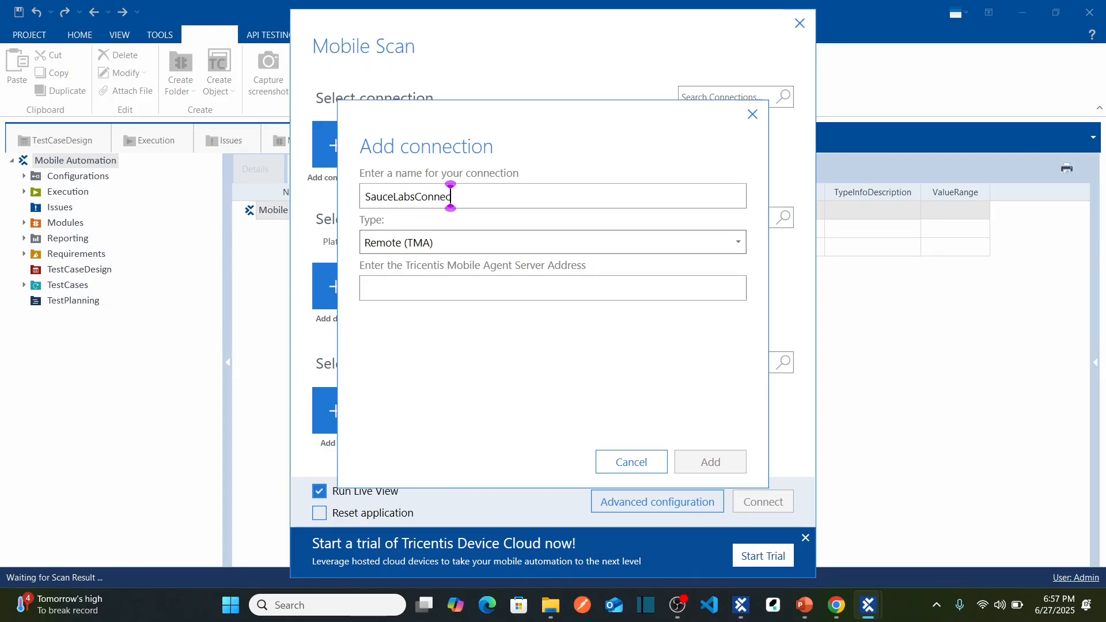
left_click(508, 248)
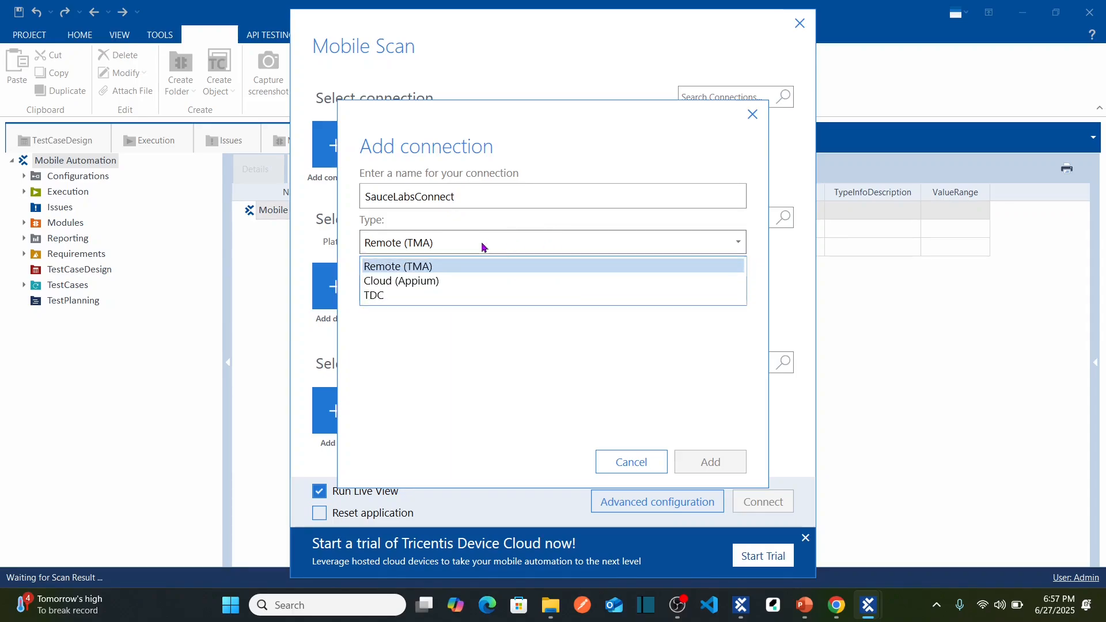
left_click(433, 281)
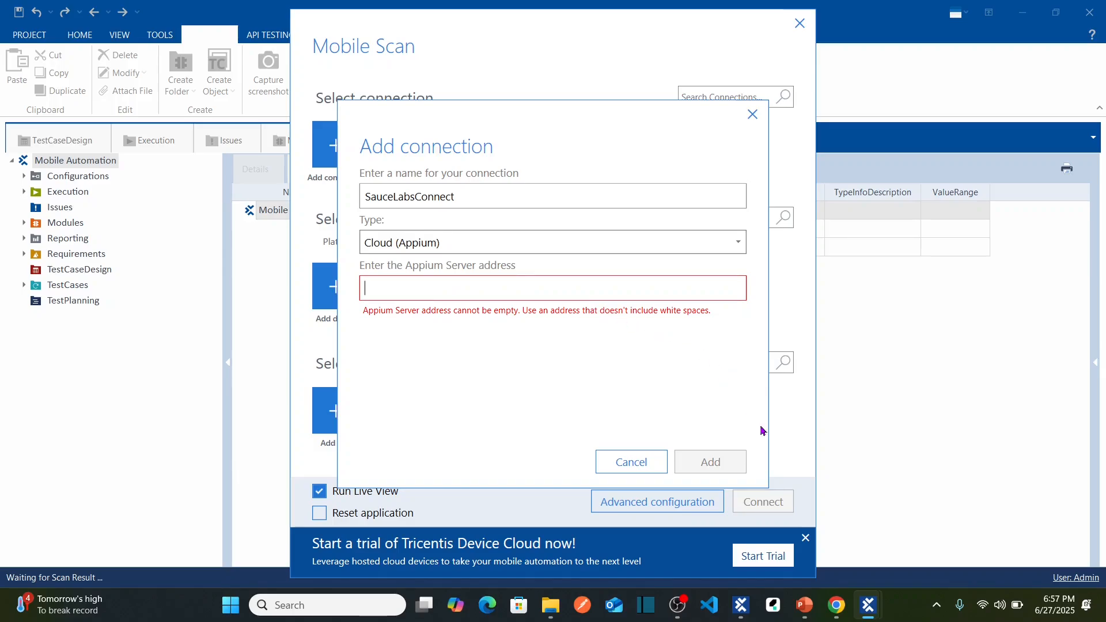
- Switch to Sauce Labs in Chrome and copy the Ondemand URL from the Driver Creation section of the user settings
left_click(839, 612)
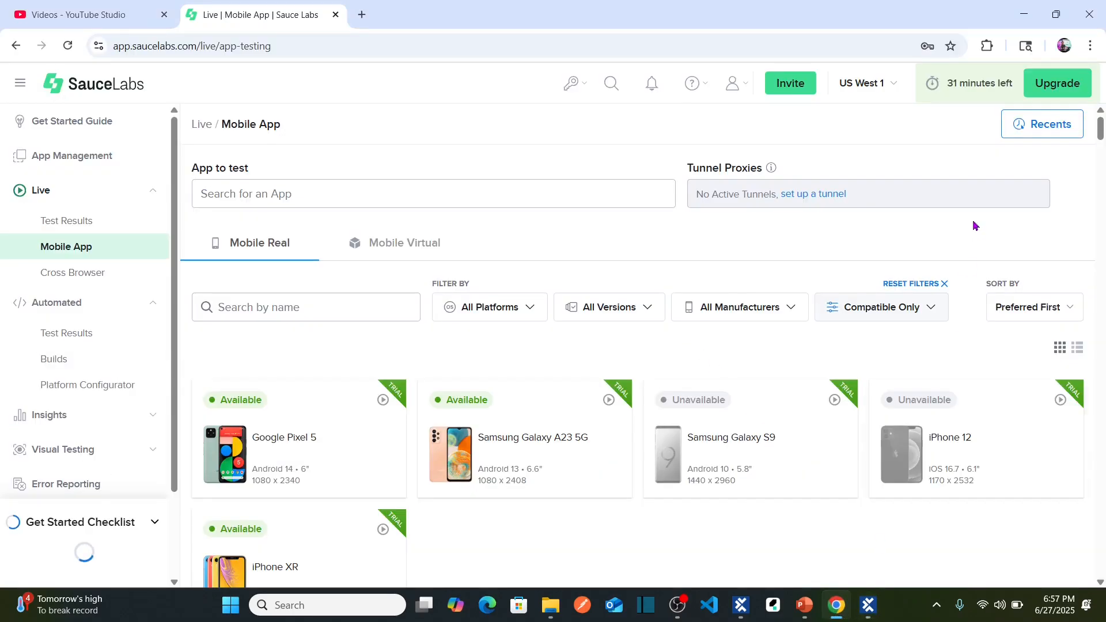
left_click(742, 84)
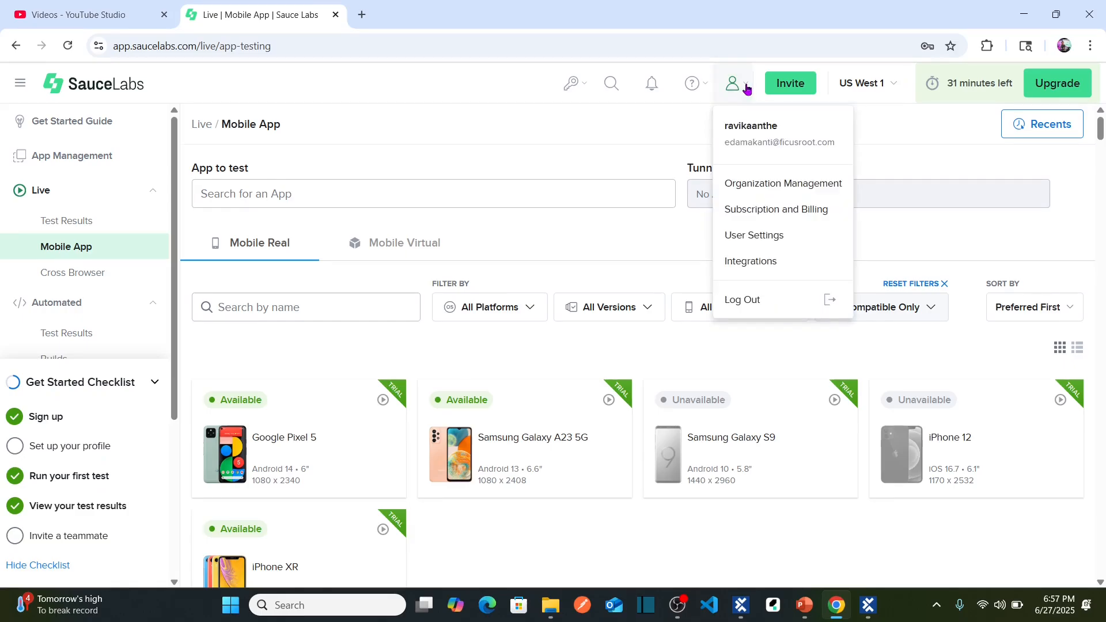
left_click(753, 237)
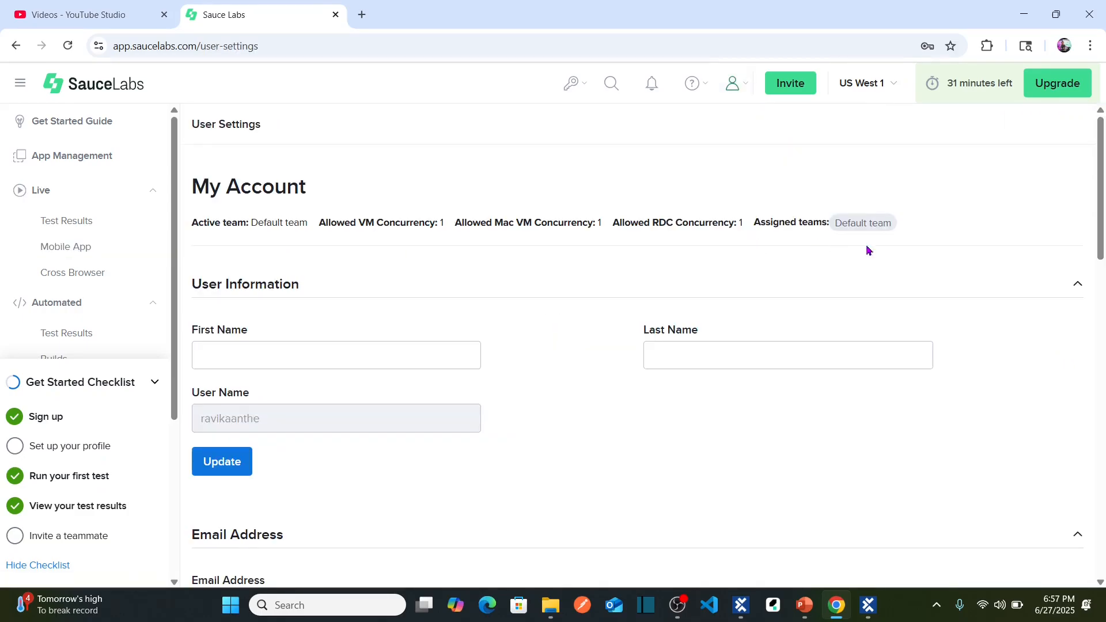
left_click_drag(1100, 181, 1102, 467)
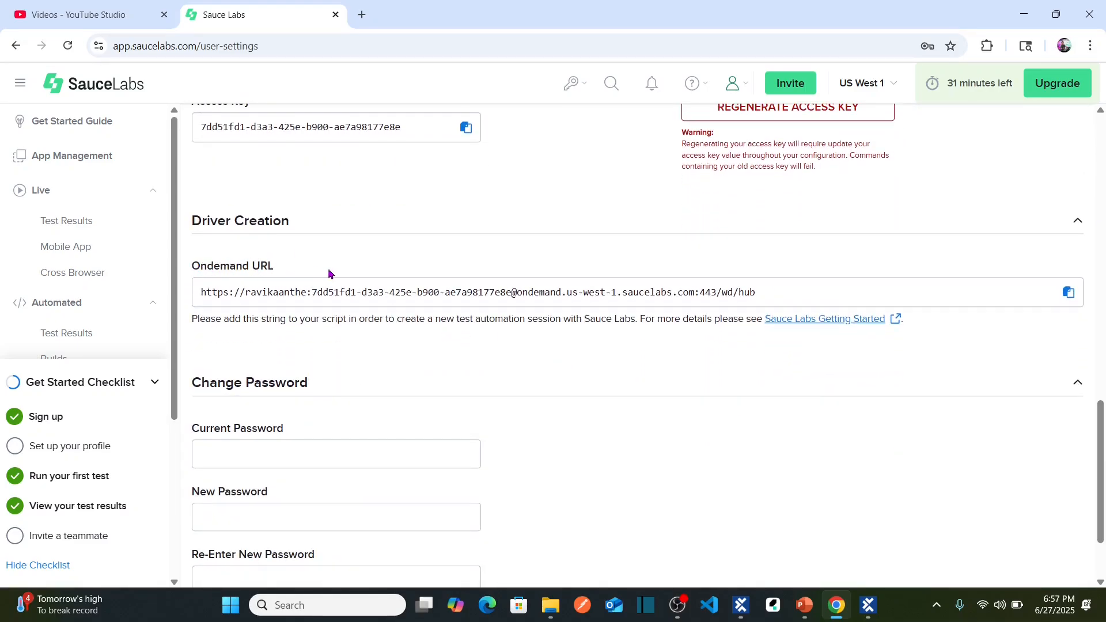
left_click(1070, 293)
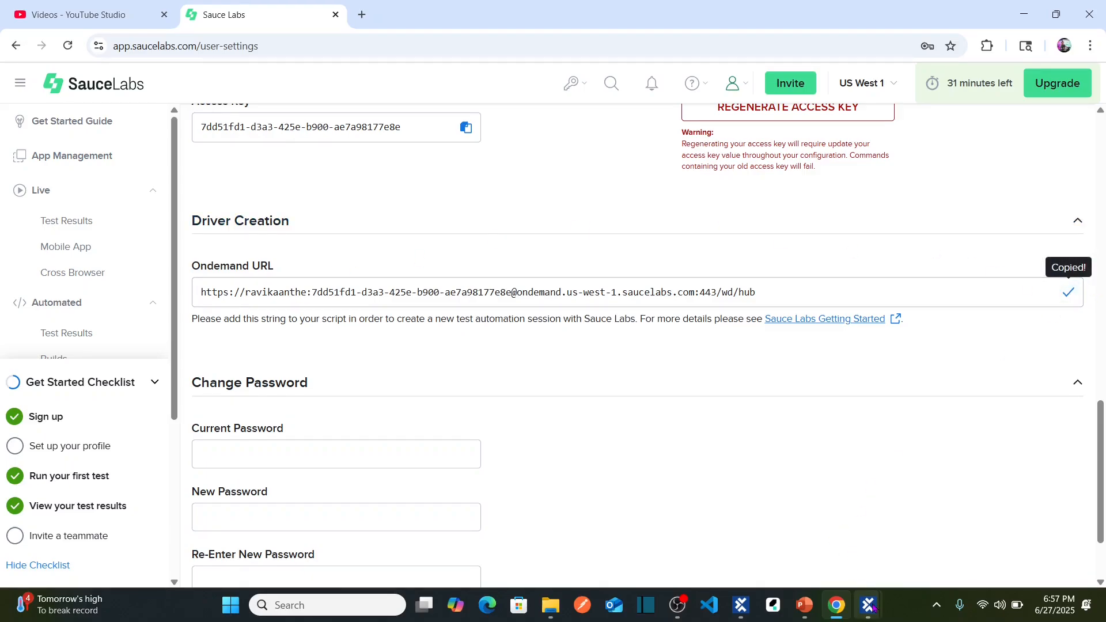
- Return to the Add connection dialog in Tosca and paste the copied Ondemand URL as the Appium Server address
mouse_move(872, 608)
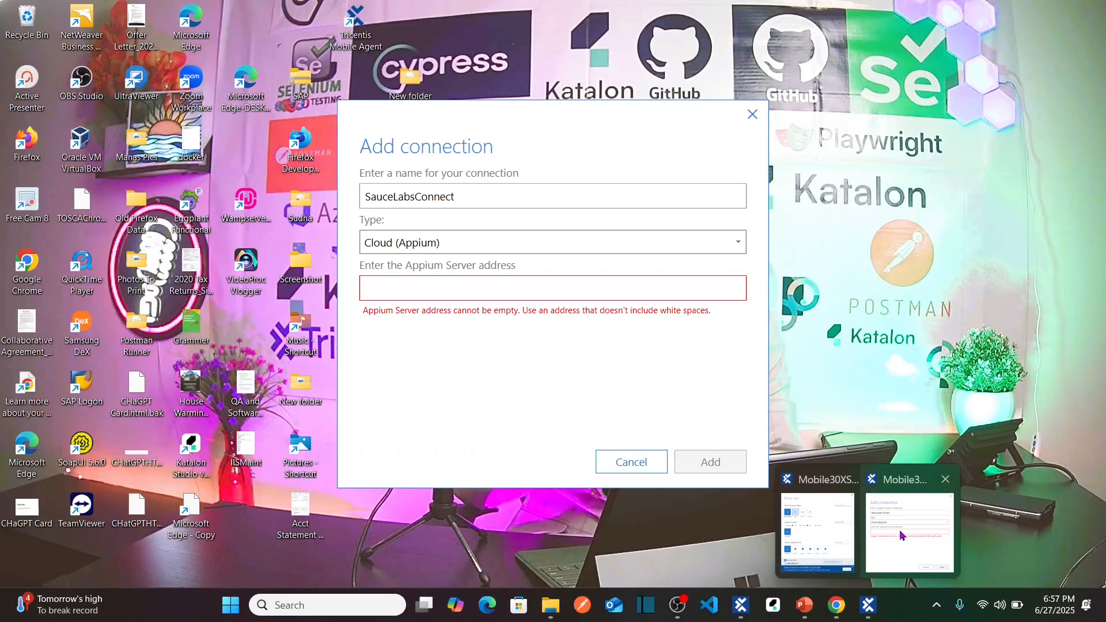
left_click(910, 544)
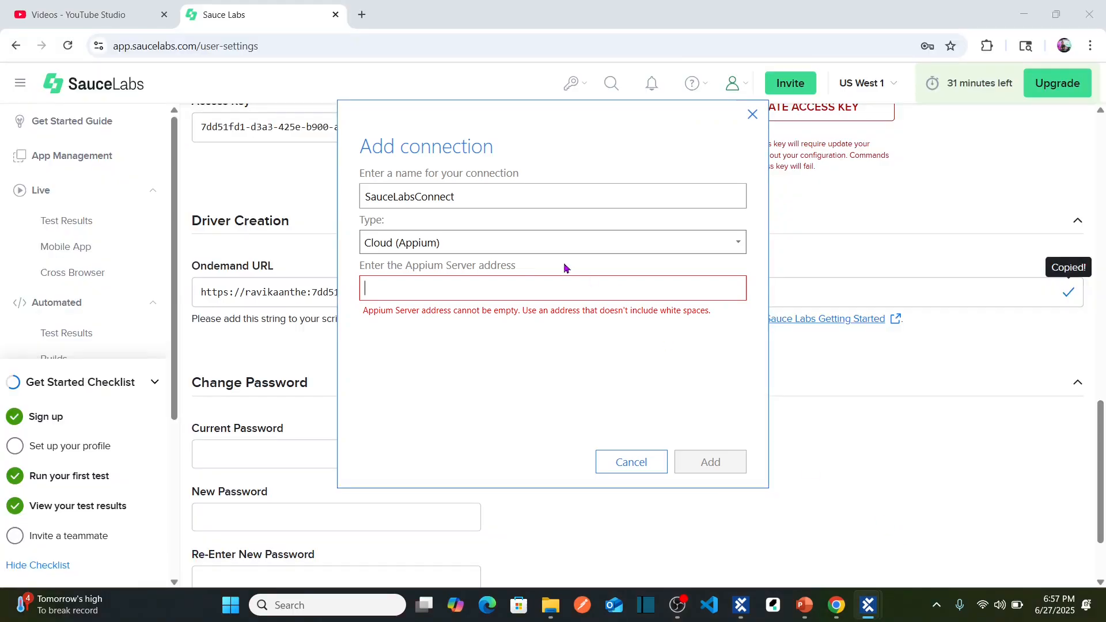
left_click(483, 293)
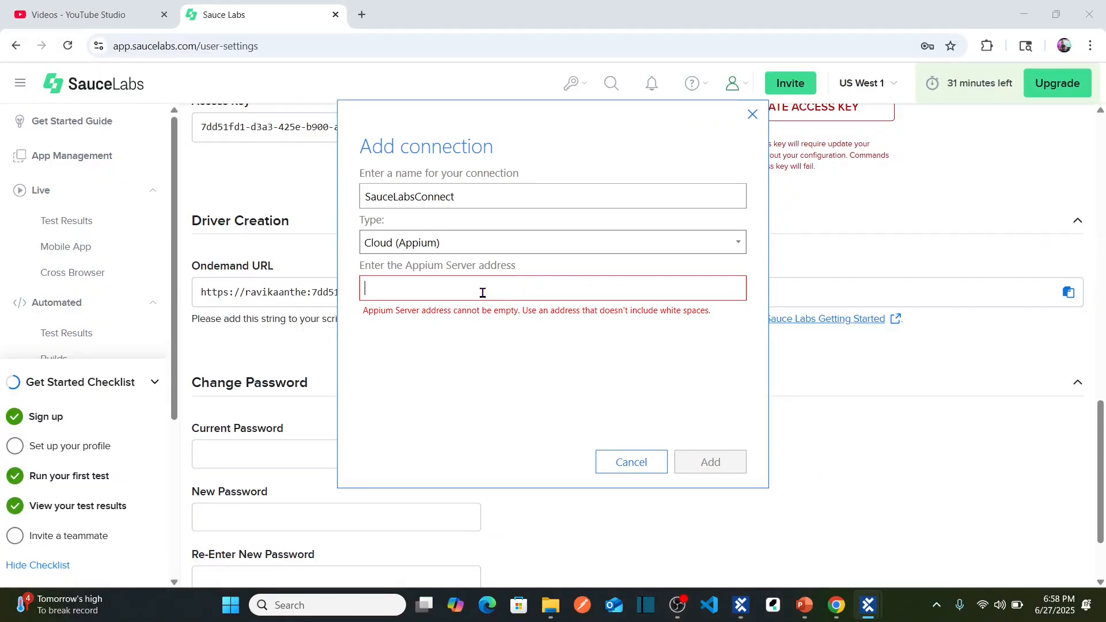
key("ctrl+v")
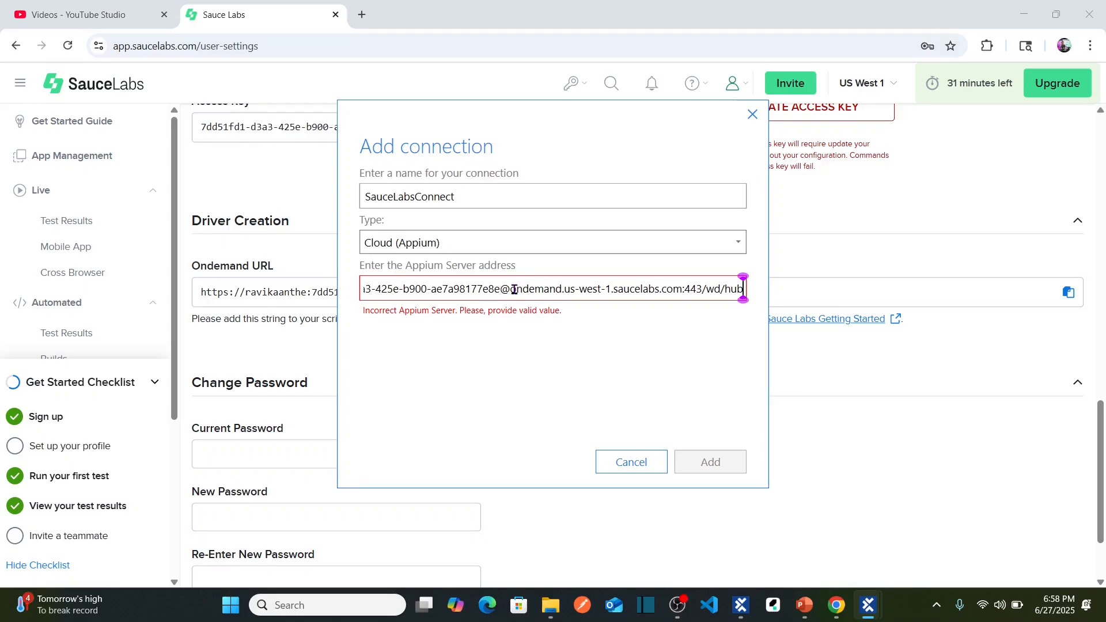
- Examine which part of the Ondemand URL holds the username and access key, comparing the pasted address with the Sauce Labs user settings
left_click(511, 288)
key("ctrl+shift+Left")
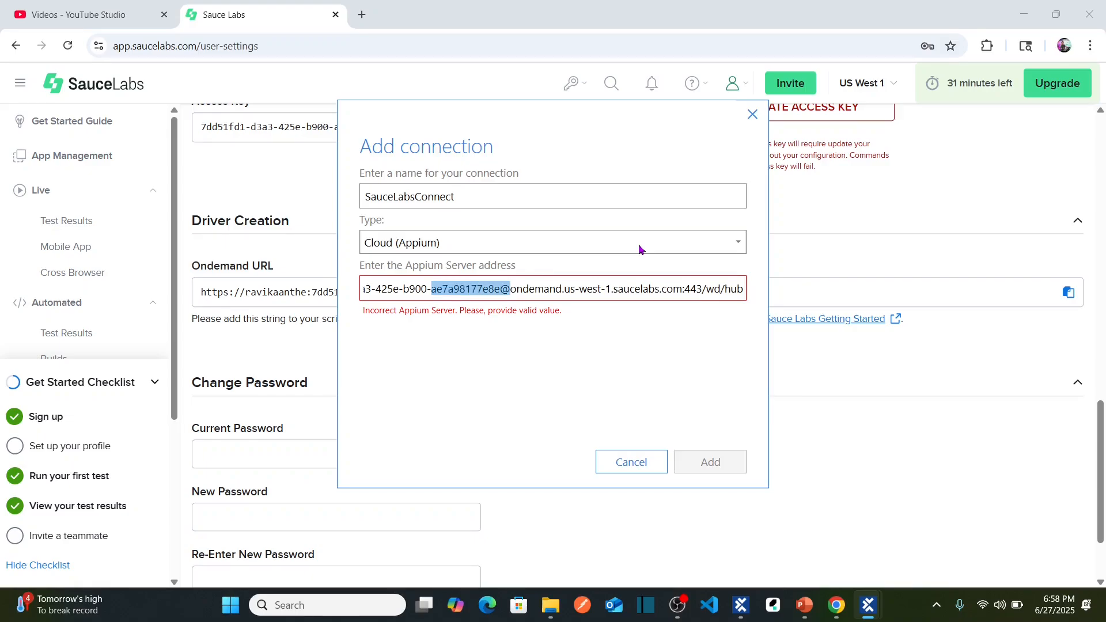
left_click(511, 288)
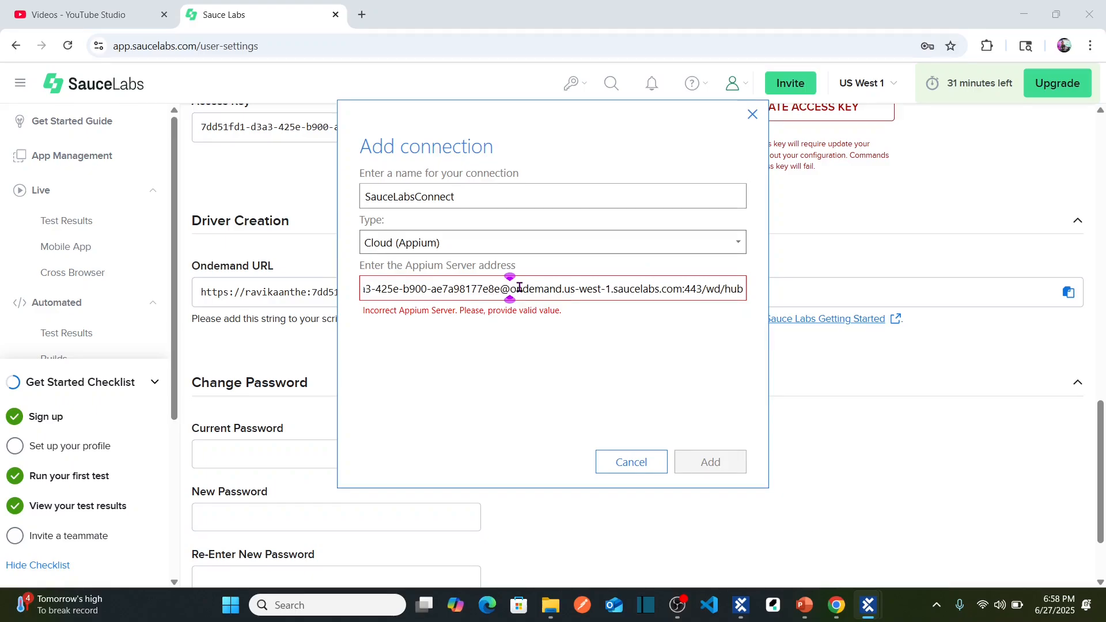
key("Escape")
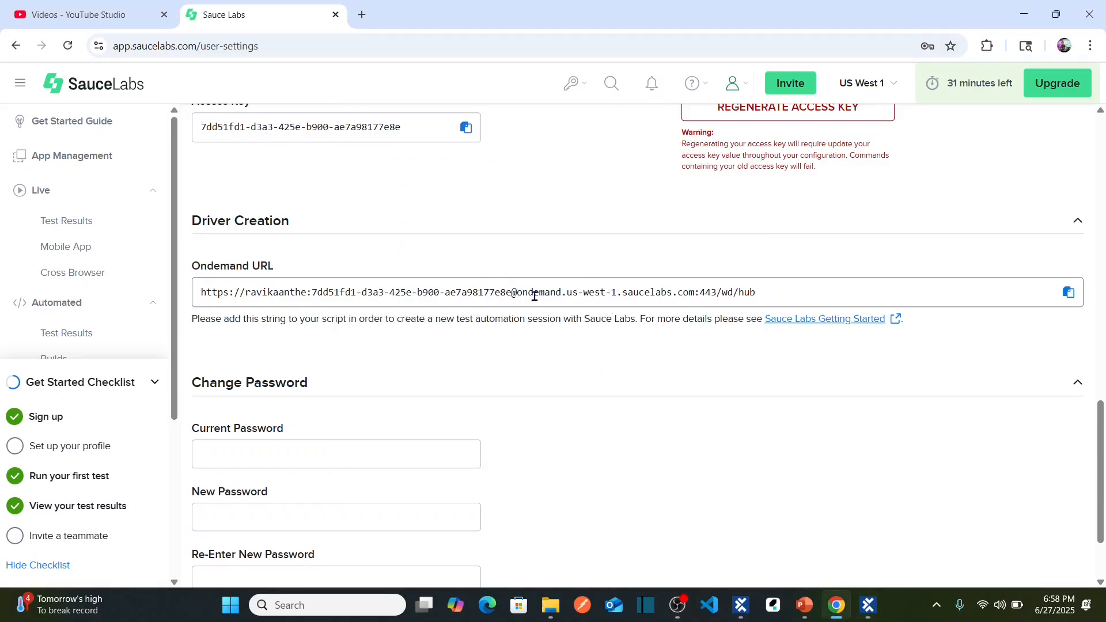
left_click_drag(517, 294, 246, 293)
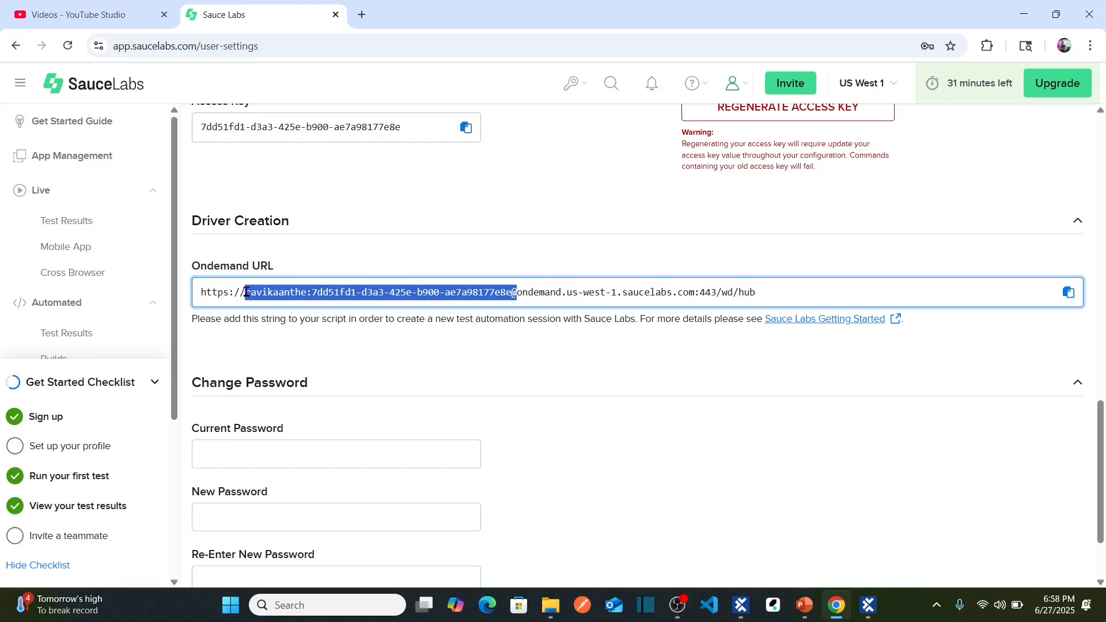
key("alt+Tab")
left_click(509, 290)
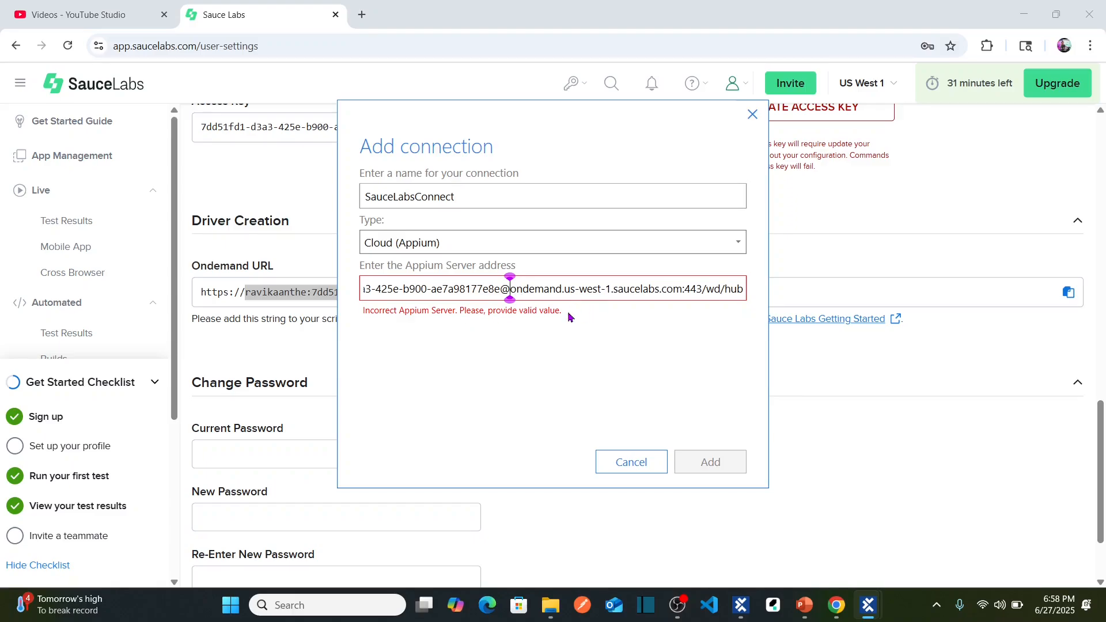
key("ctrl+shift+Left")
key("ctrl+shift+Left")
key("ctrl+shift+Left")
key("ctrl+shift+Left")
key("ctrl+shift+Left")
key("ctrl+shift+Left")
key("ctrl+shift+Left")
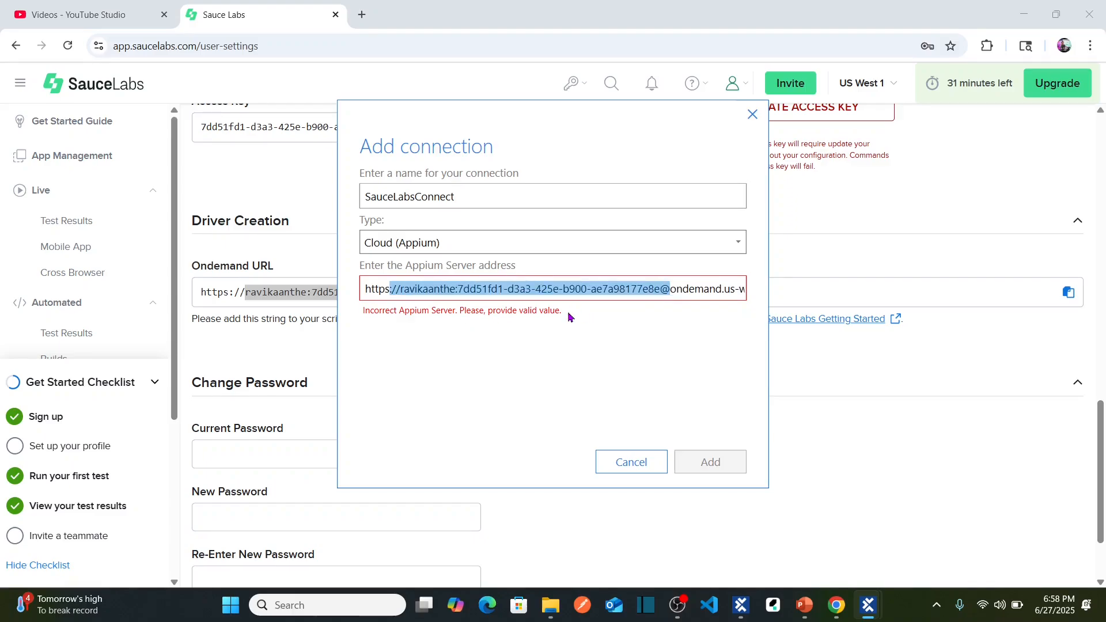
key("shift+Right")
key("shift+Right")
key("shift+Right")
key("BackSpace")
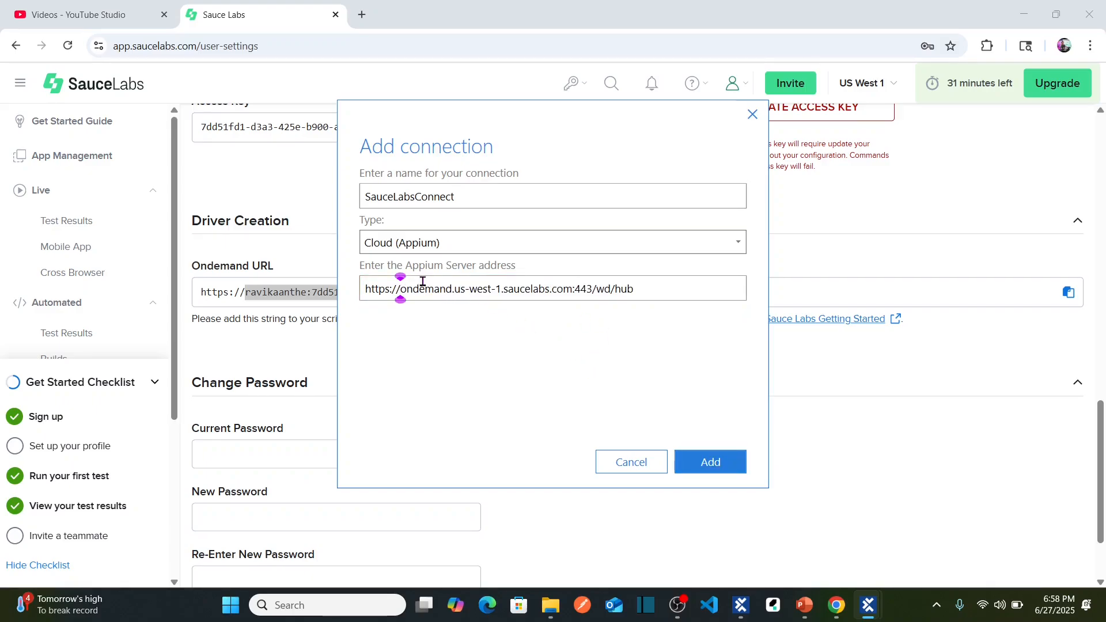
left_click(651, 294)
left_click(712, 461)
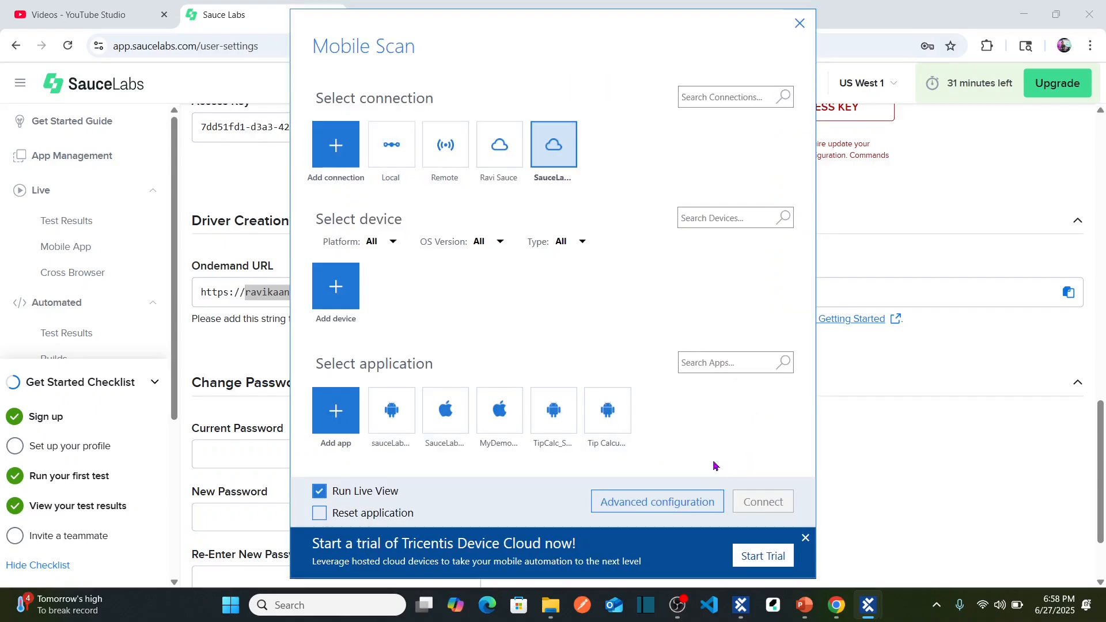
- Switch to Sauce Labs, open the iPhone XR details in the live mobile app device list, and copy its device ID
mouse_move(566, 151)
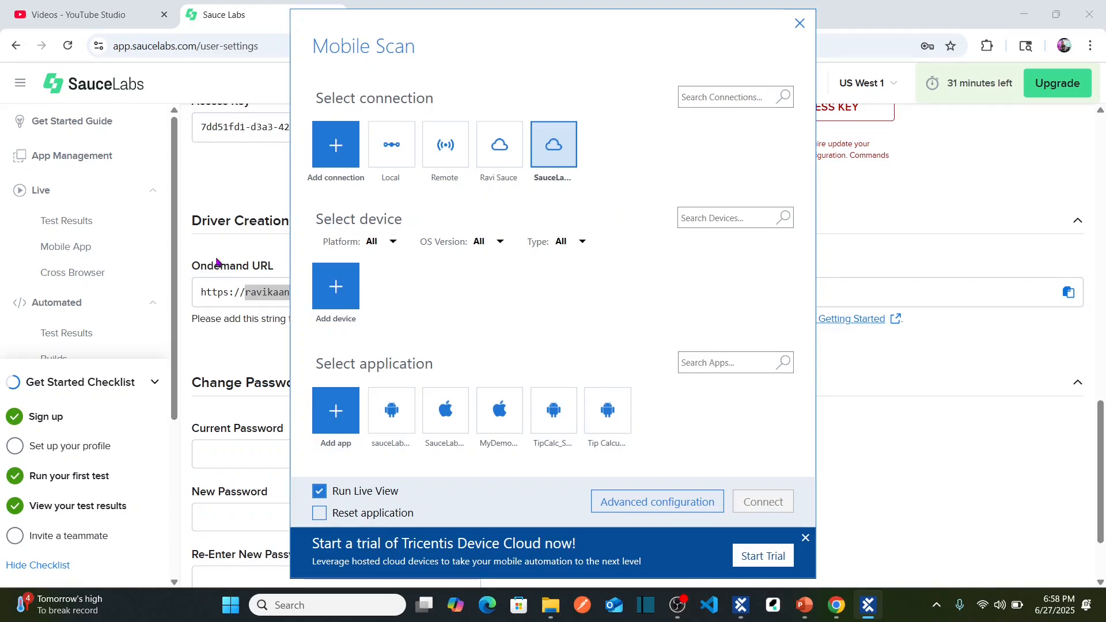
left_click(187, 74)
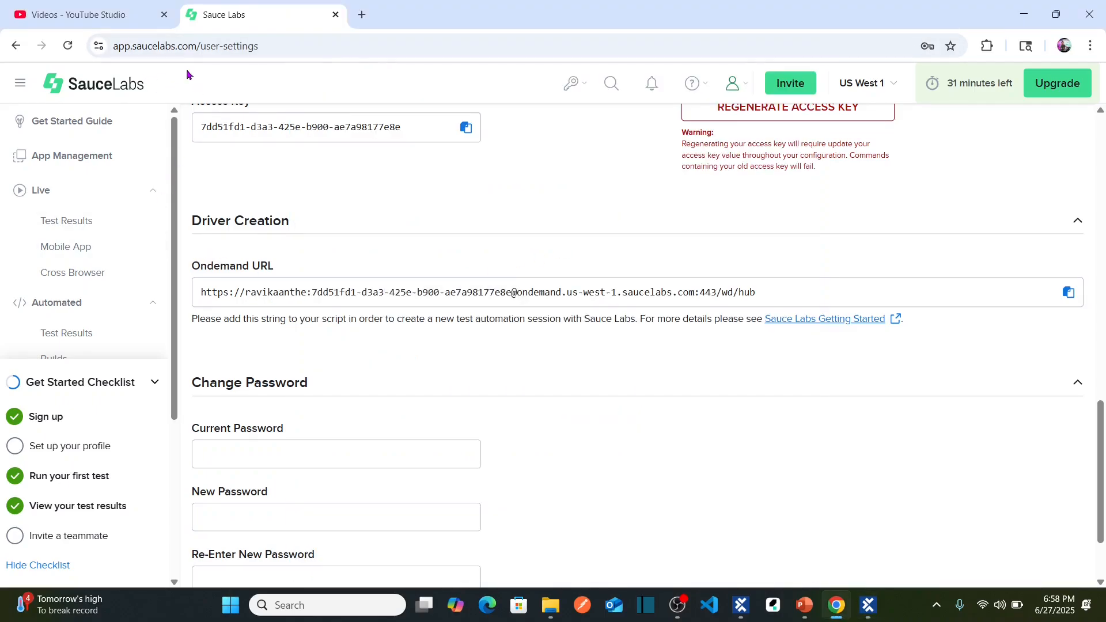
left_click(82, 249)
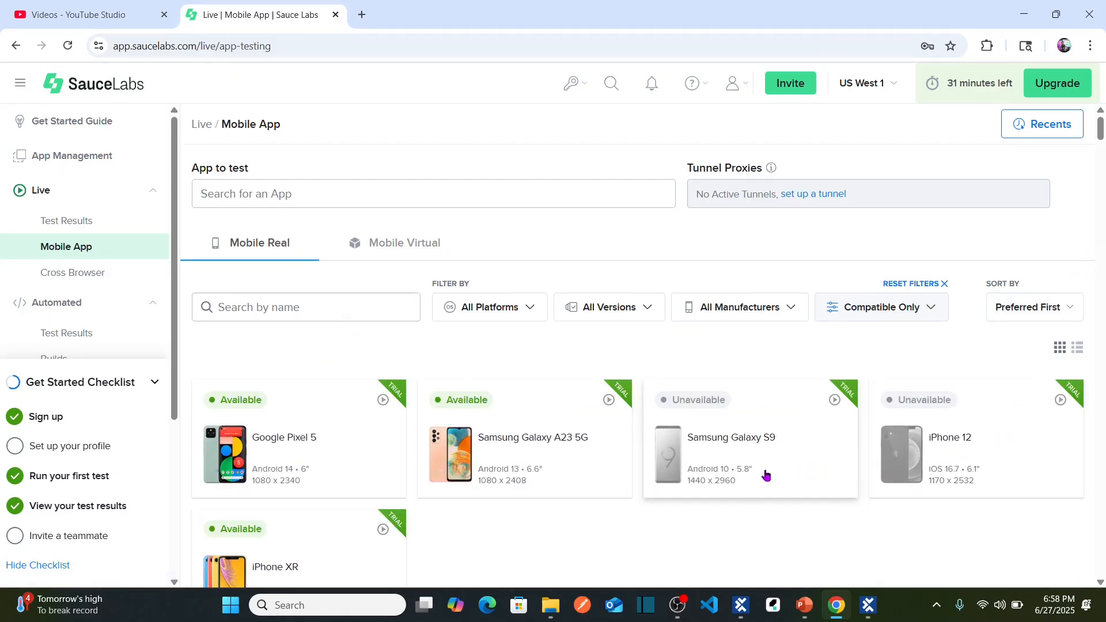
scroll(622, 546, "down", 2)
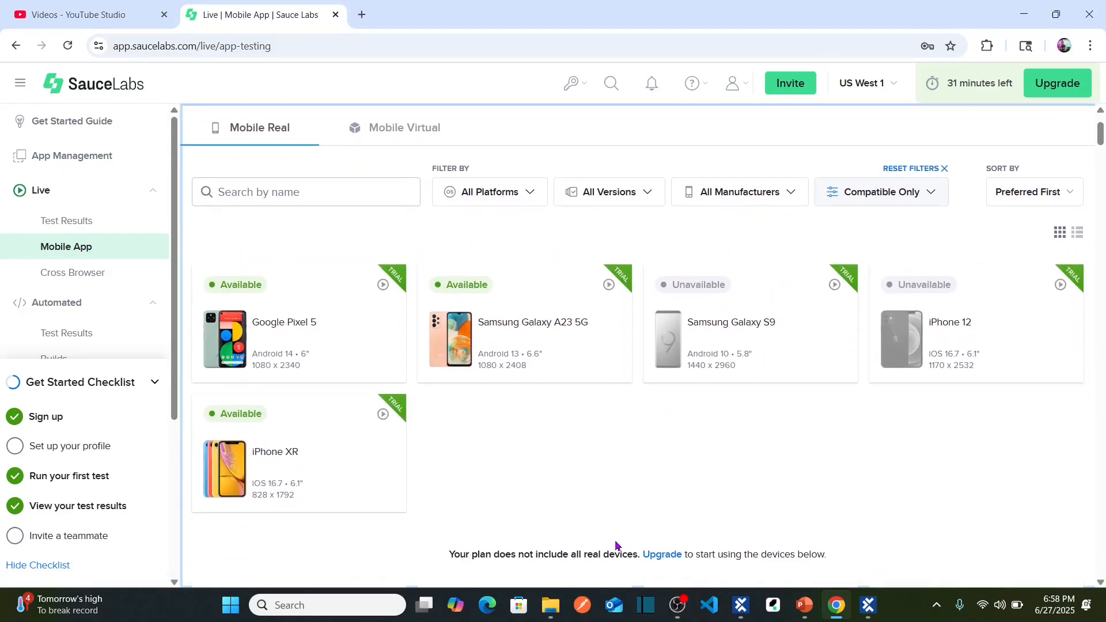
left_click(277, 456)
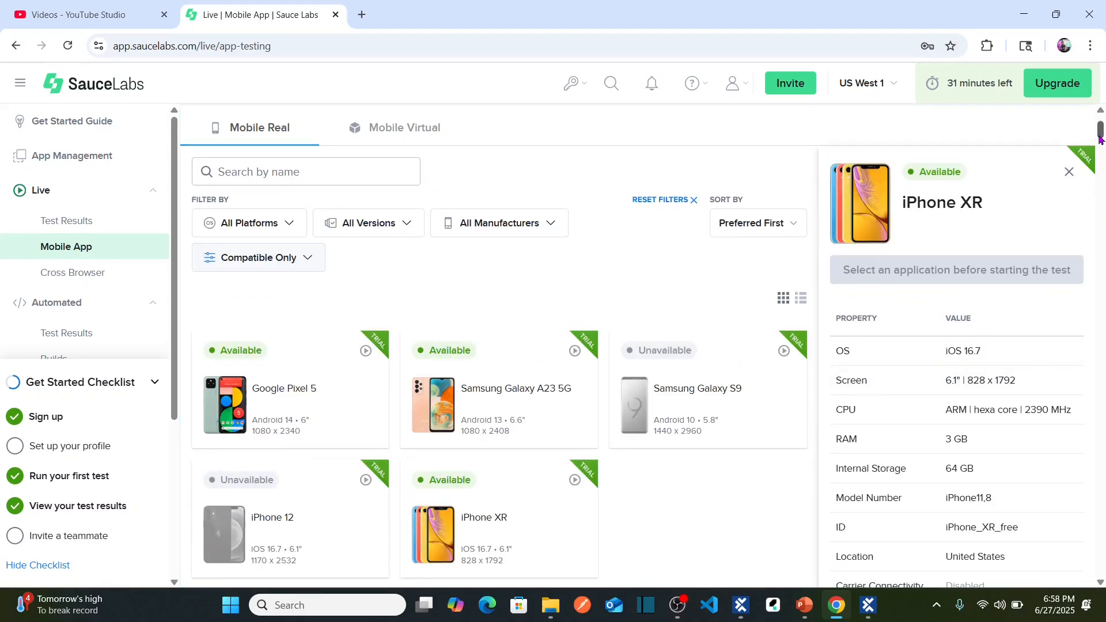
scroll(1039, 443, "down", 4)
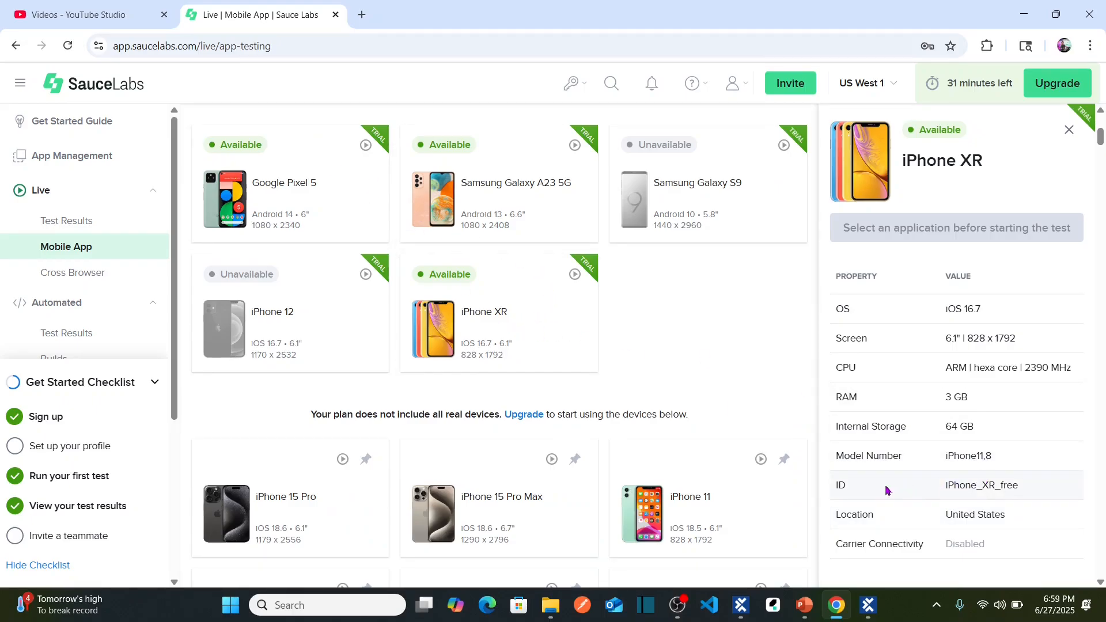
double_click(965, 482)
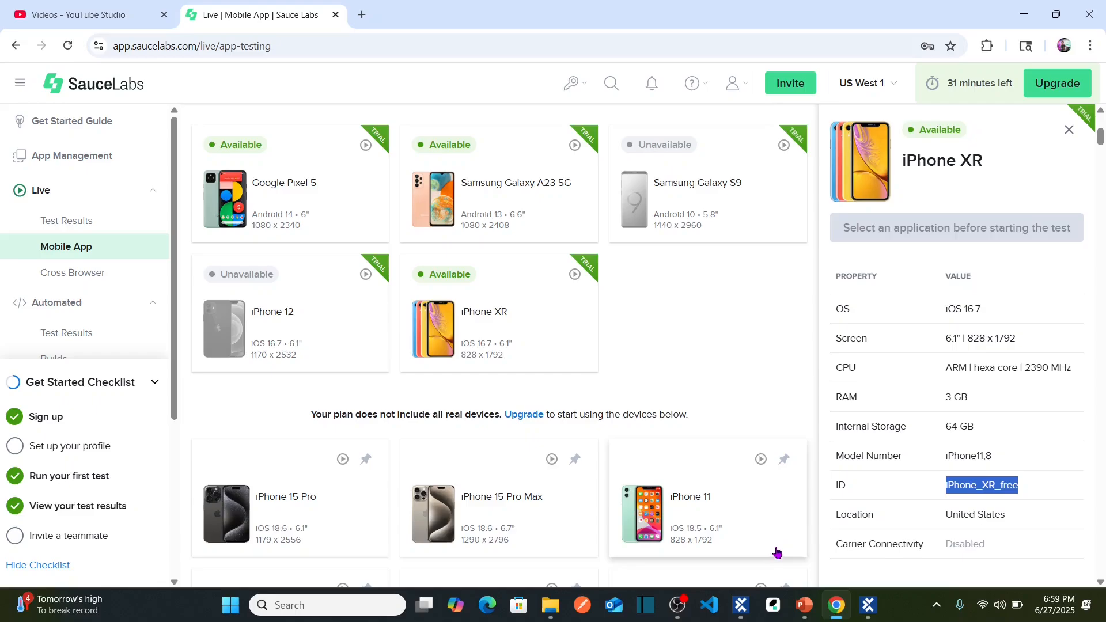
- Return to Tosca Mobile Scan and add a real iOS device named iPhone XR with the device ID iPhone_XR_free
left_click(878, 606)
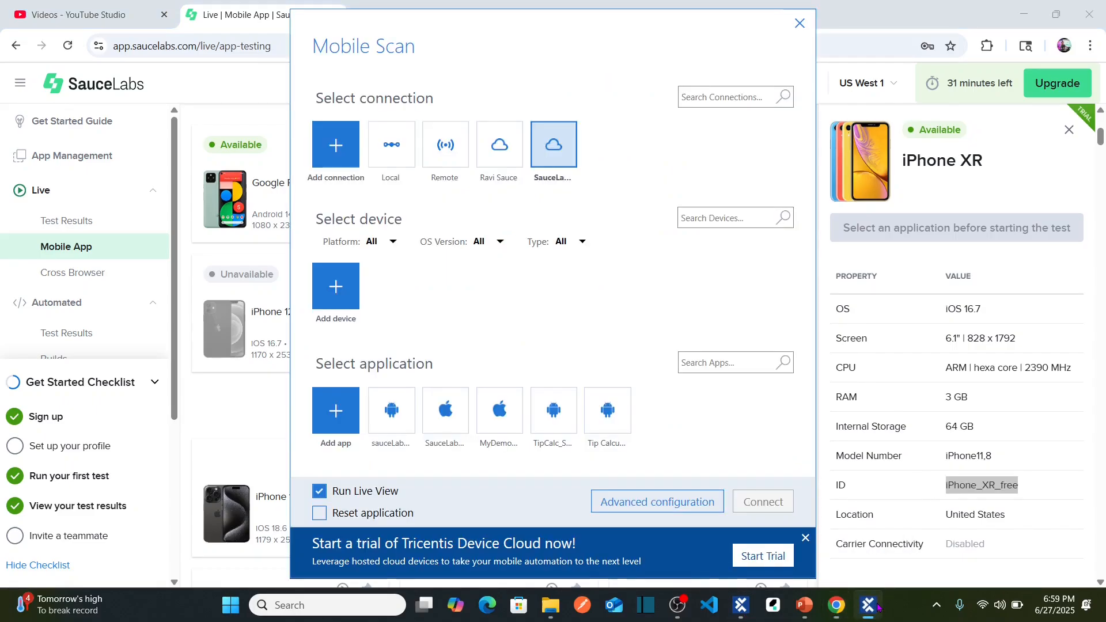
left_click(332, 302)
left_click(485, 213)
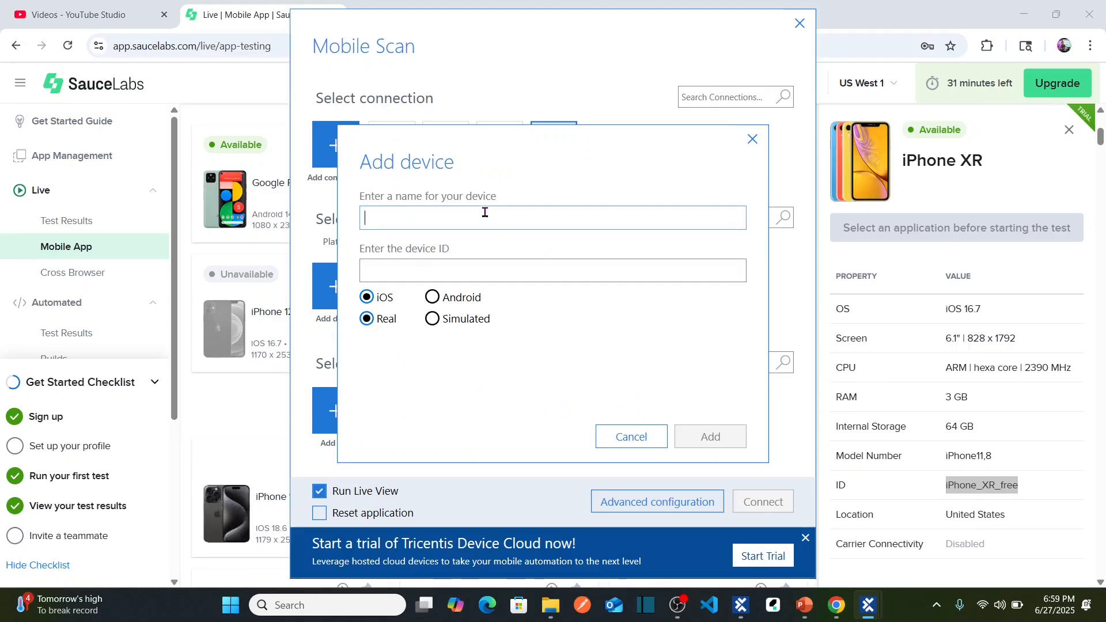
type("iPhone XR")
left_click(443, 269)
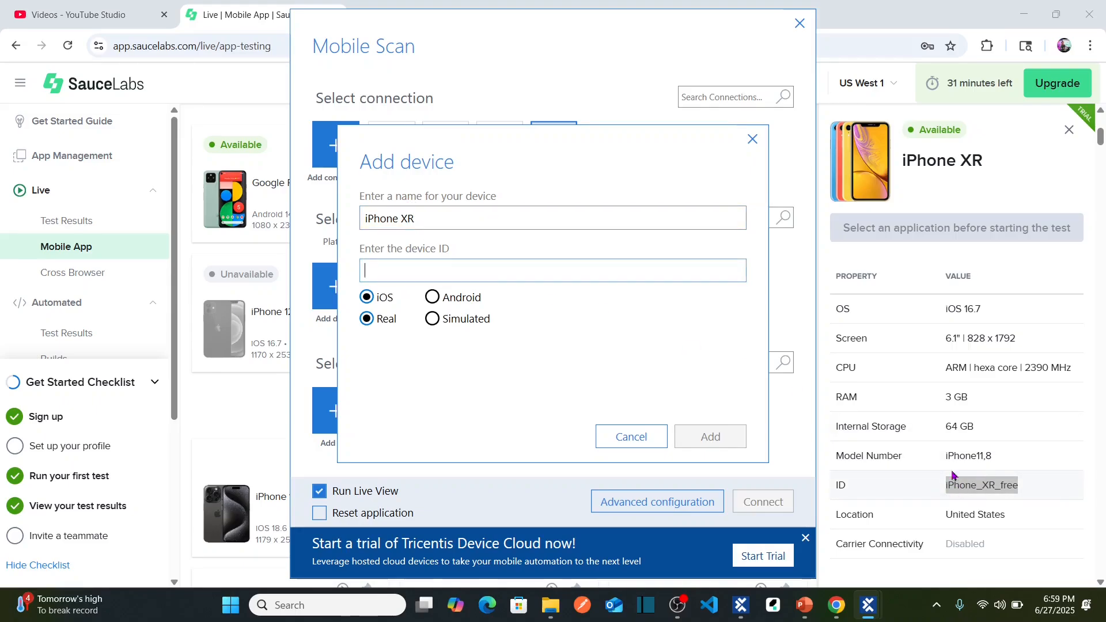
key("ctrl+v")
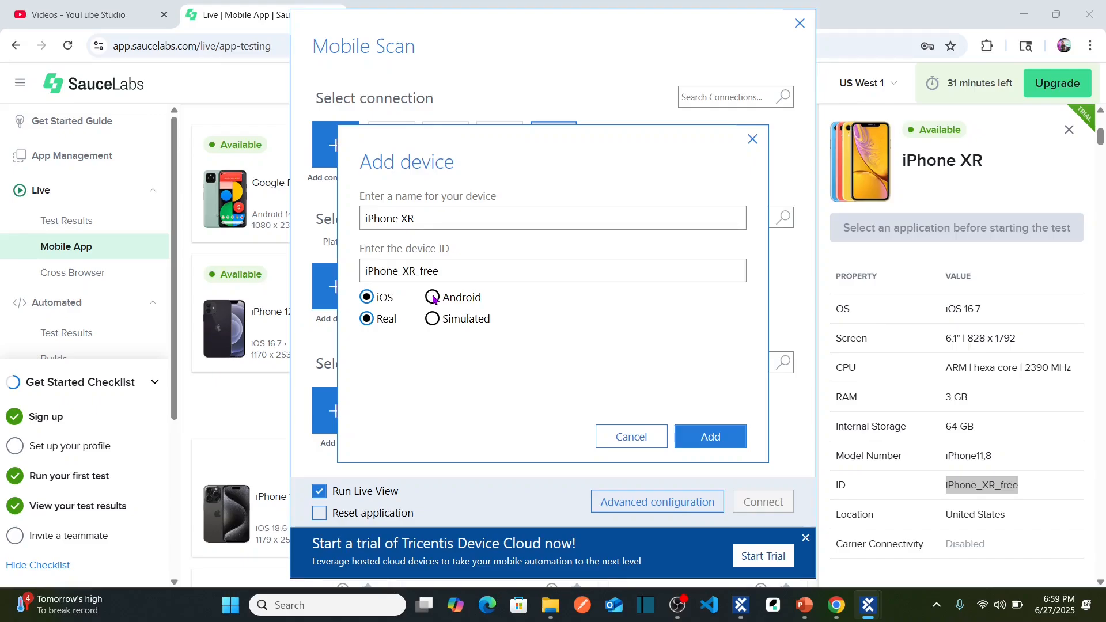
left_click(739, 441)
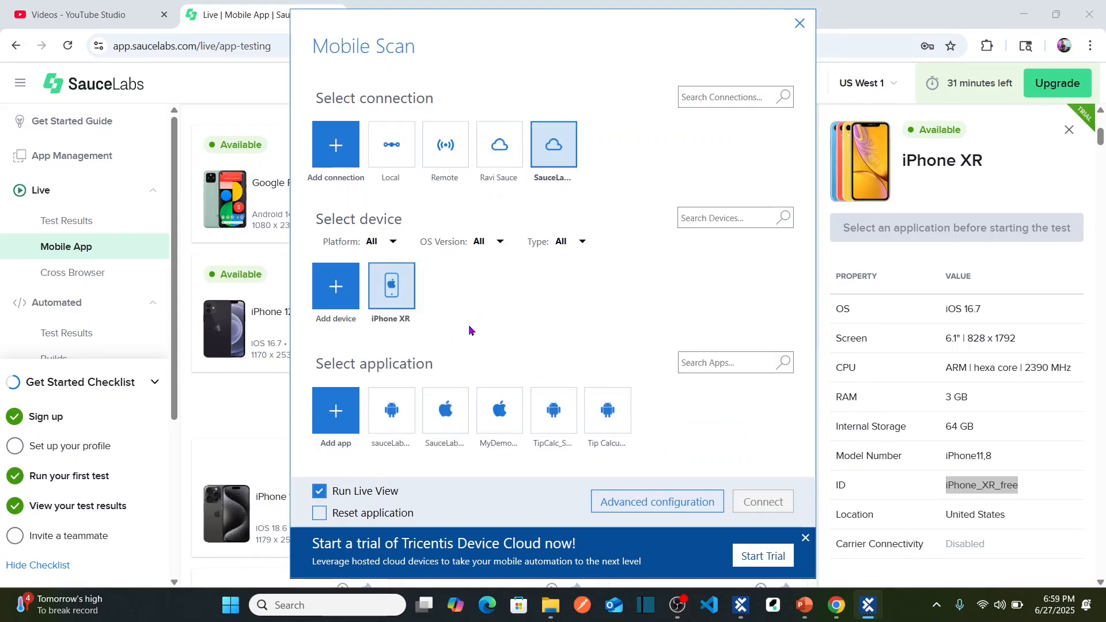
- Switch to Sauce Labs, open the Samsung Galaxy A23 5G details, and copy its device ID
left_click(229, 415)
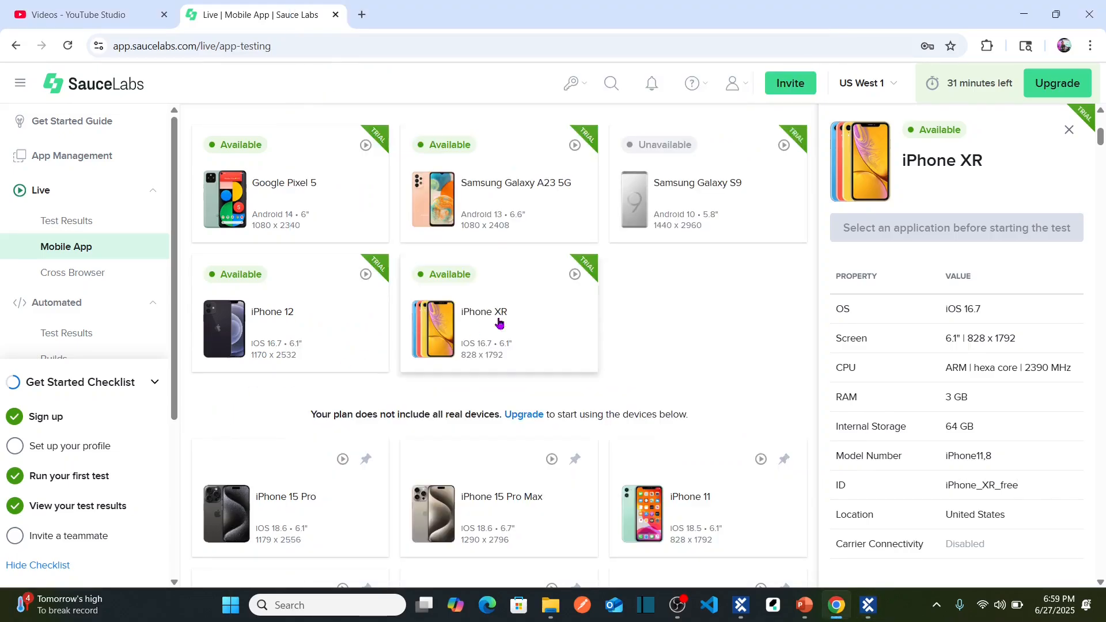
left_click(514, 203)
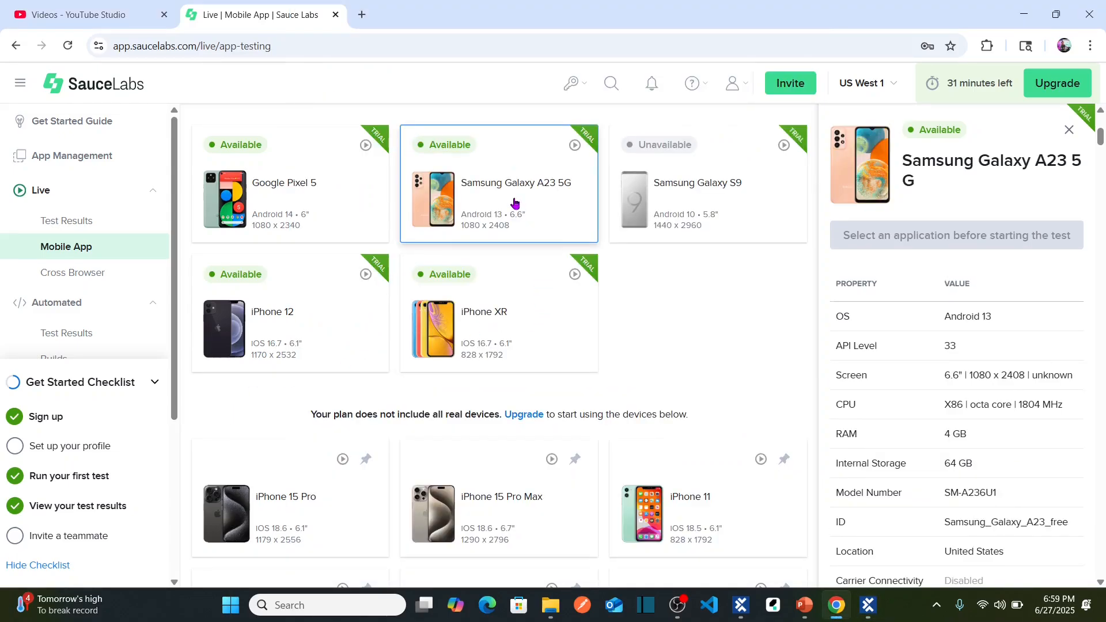
double_click(959, 527)
key("ctrl+c")
- Return to Tosca Mobile Scan, add a real Android device named Samsung Galaxy with the device ID Samsung_Galaxy_A23_free, and keep it selected
mouse_move(868, 604)
left_click(880, 562)
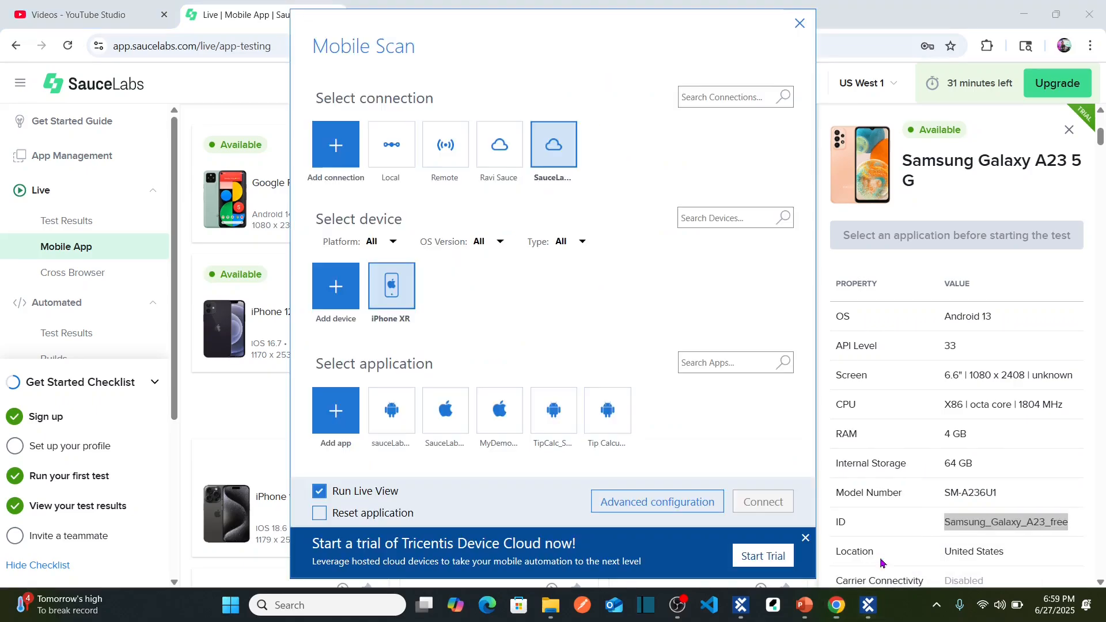
left_click(343, 304)
type("Sa")
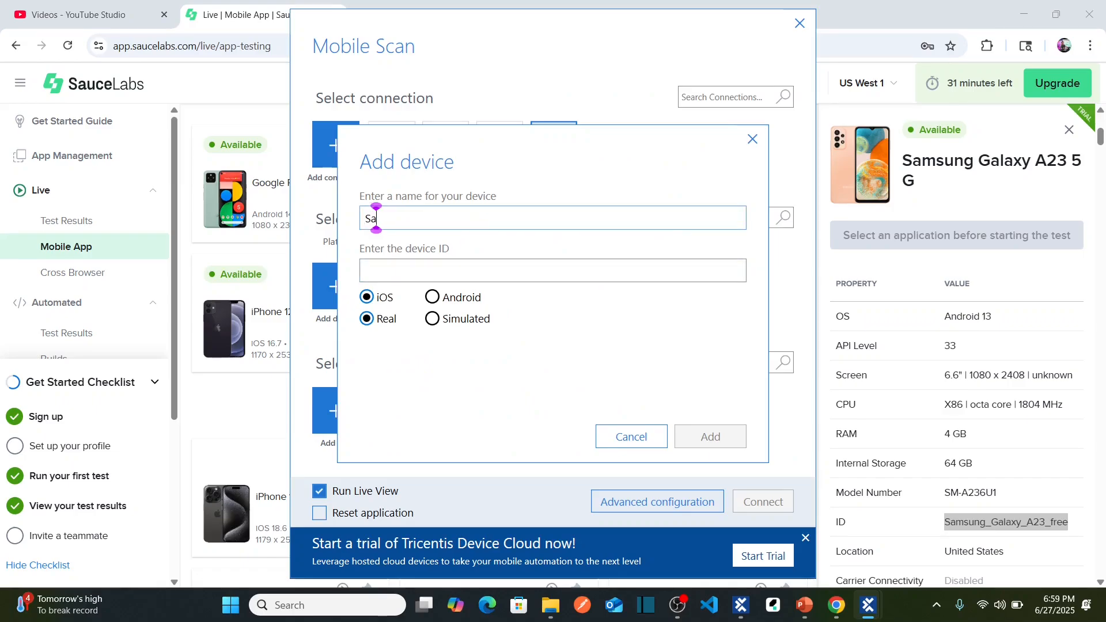
type("msung G")
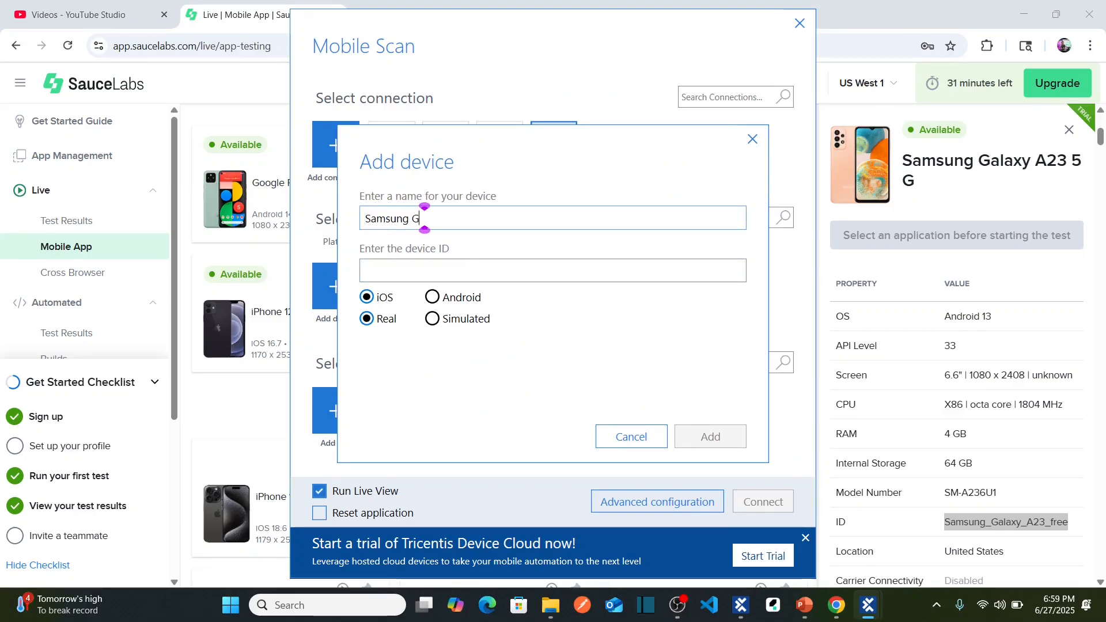
type("alaxy")
left_click(462, 271)
key("ctrl+v")
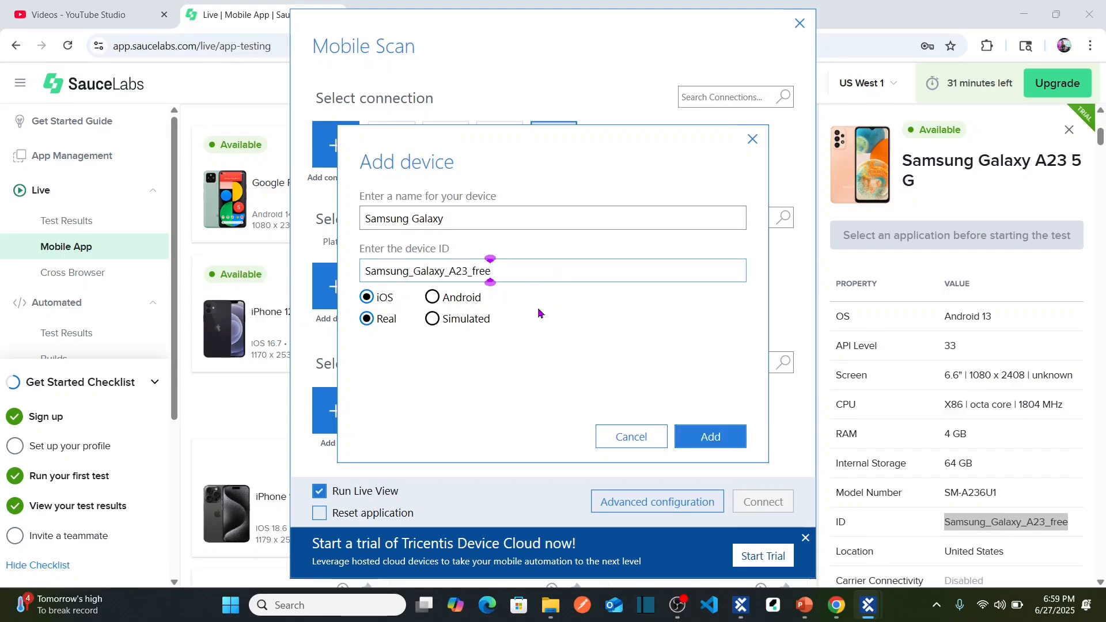
left_click(433, 299)
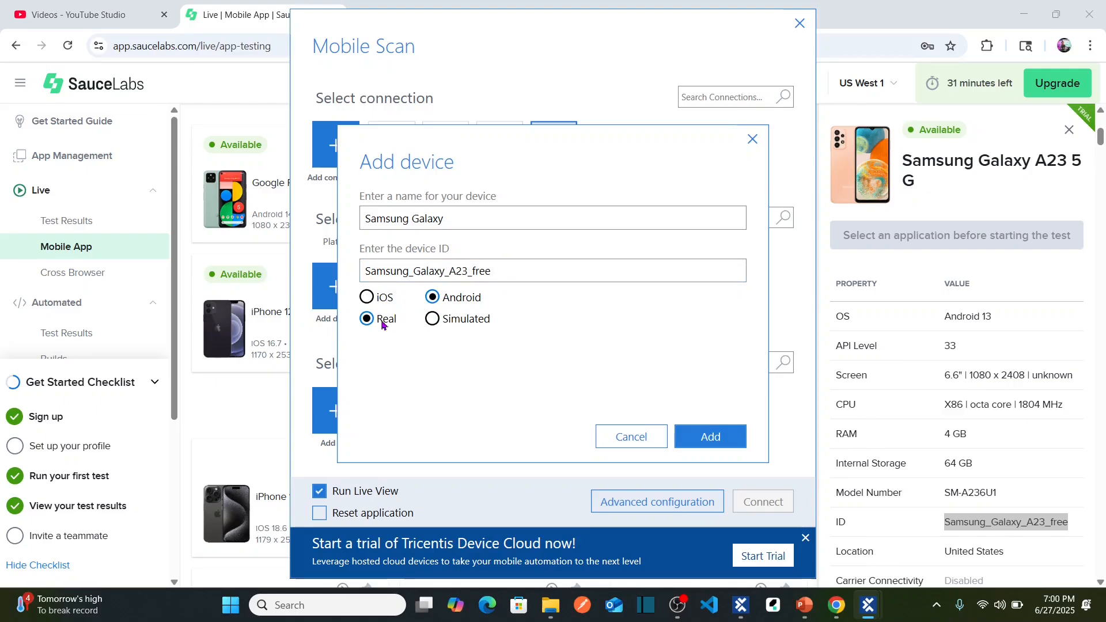
left_click(709, 439)
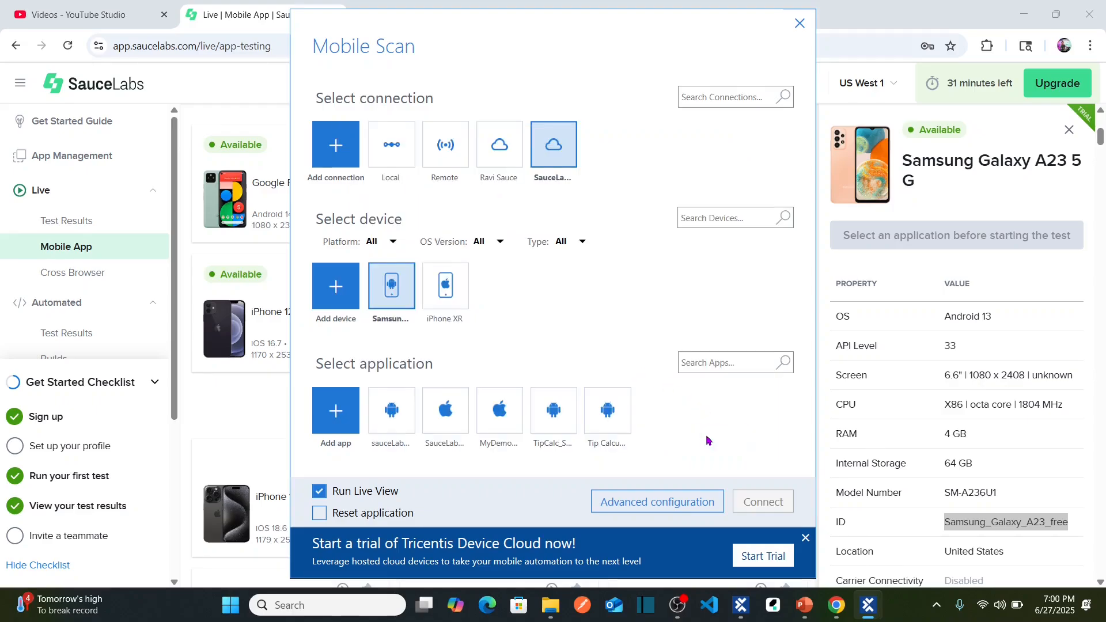
left_click(447, 287)
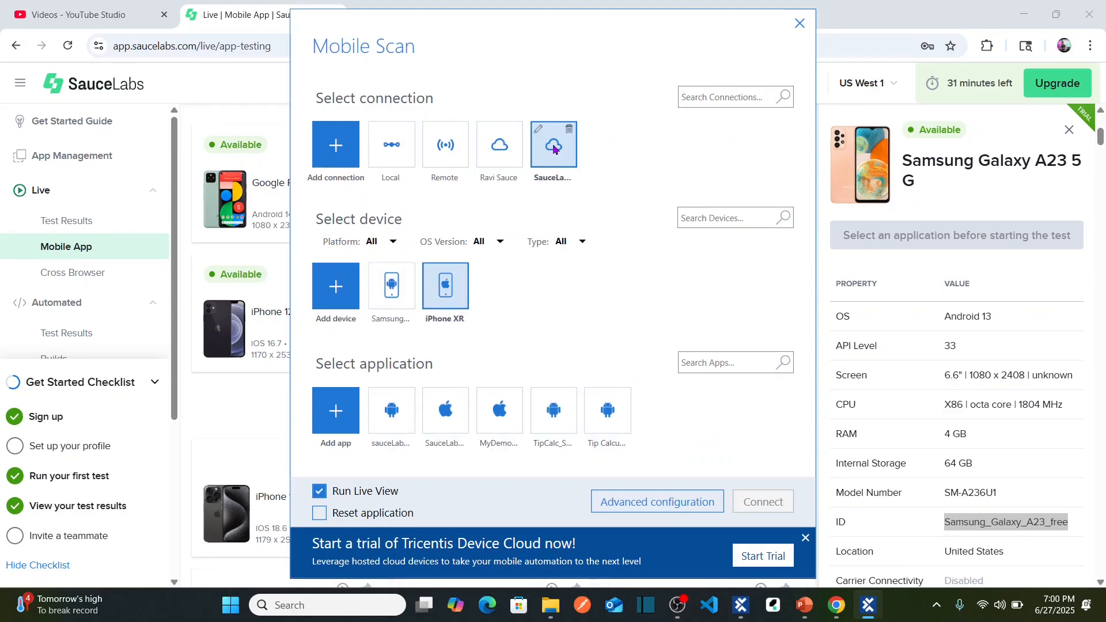
left_click(403, 285)
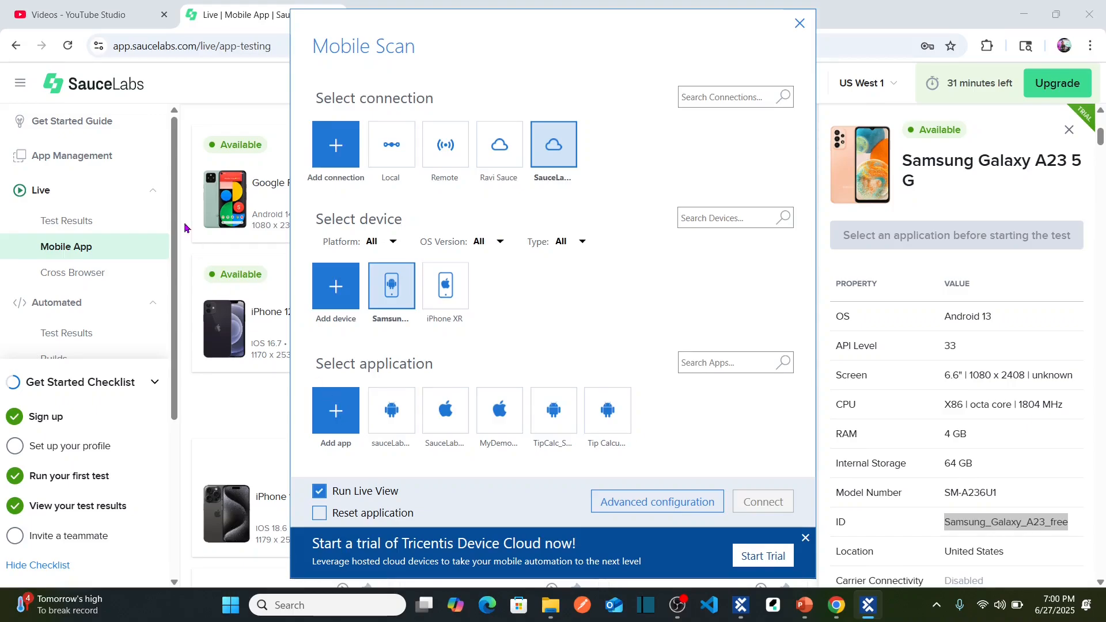
- Switch to Sauce Labs App Management, open the Android Swag Labs Mobile App, and copy its build's file name, SauceLabs.apk
left_click(75, 158)
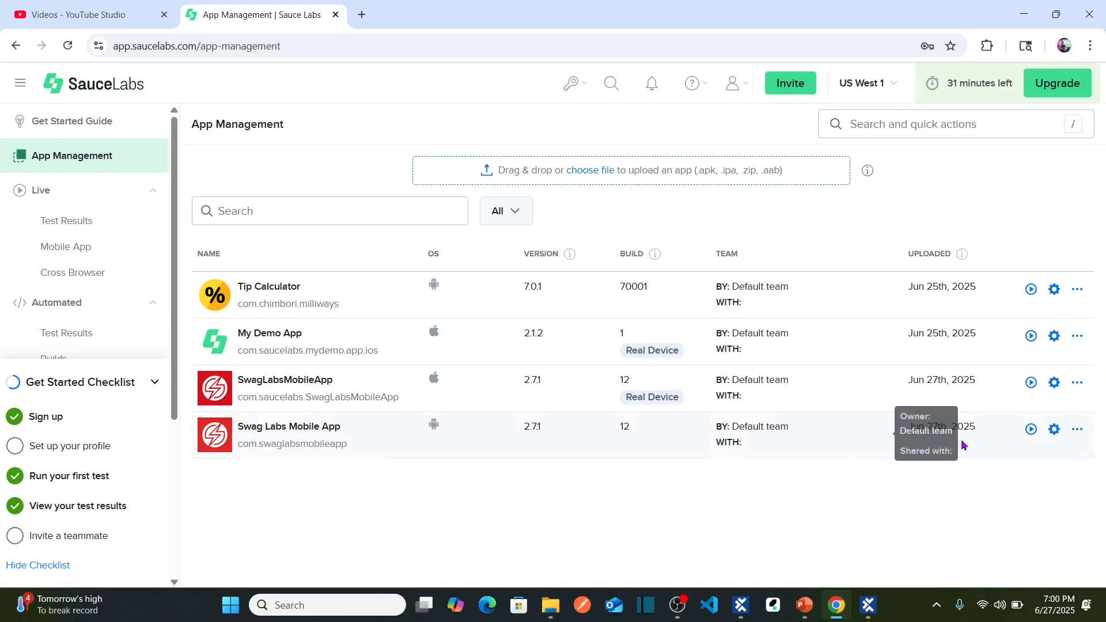
left_click(1054, 431)
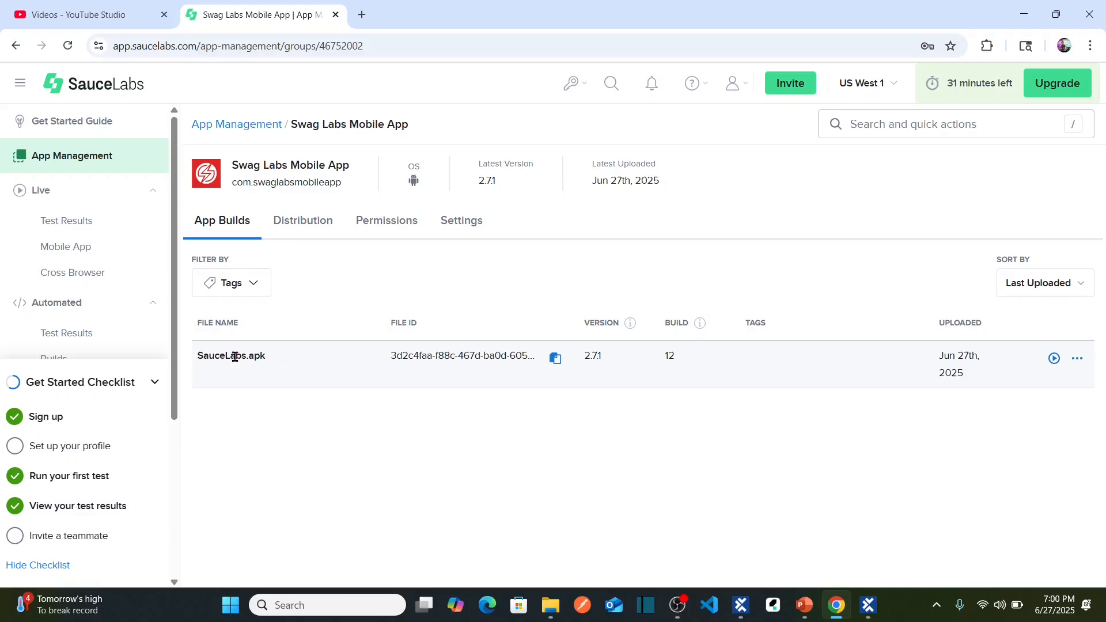
left_click_drag(273, 361, 196, 353)
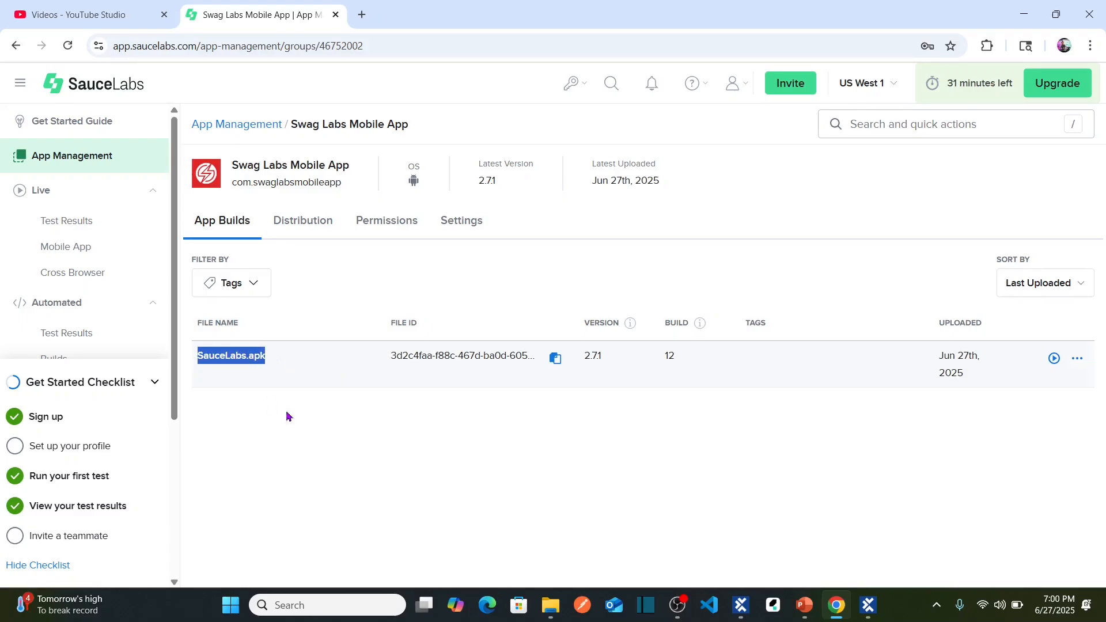
- Return to Tosca Mobile Scan and add a native/hybrid Android application named SauceLabs_Anroid with the path storage:filename=SauceLabs.apk
left_click(868, 605)
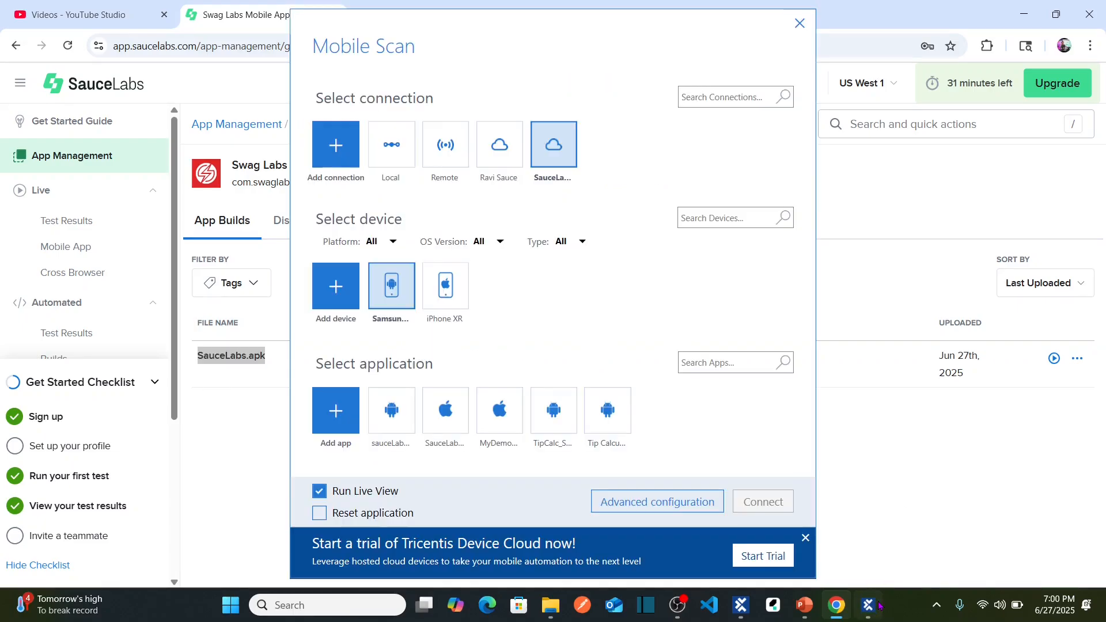
left_click(336, 415)
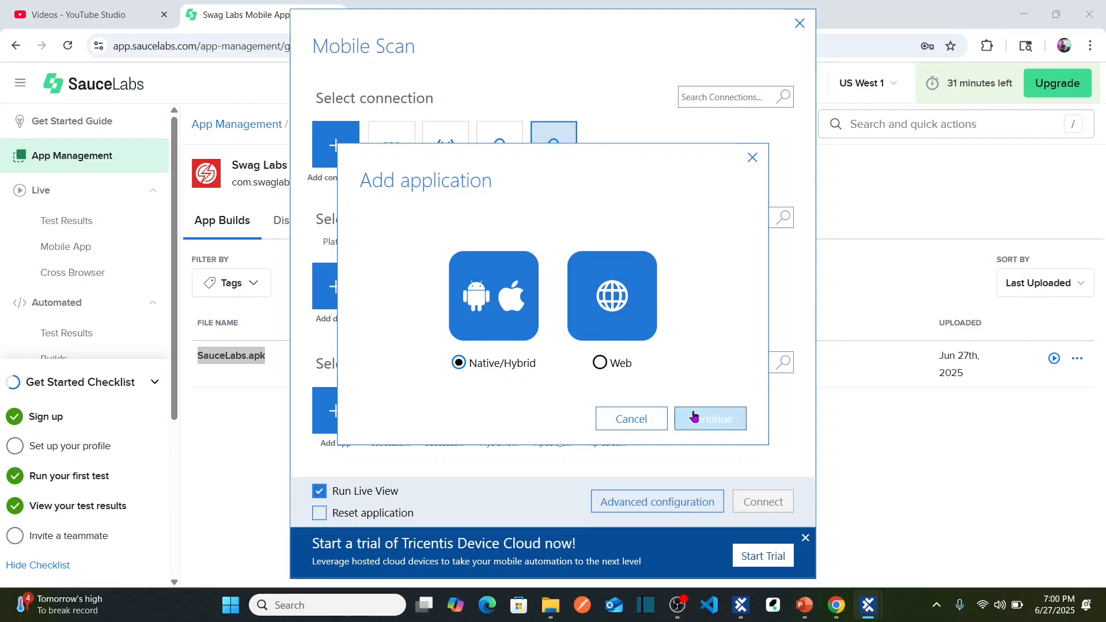
left_click(716, 417)
left_click(489, 267)
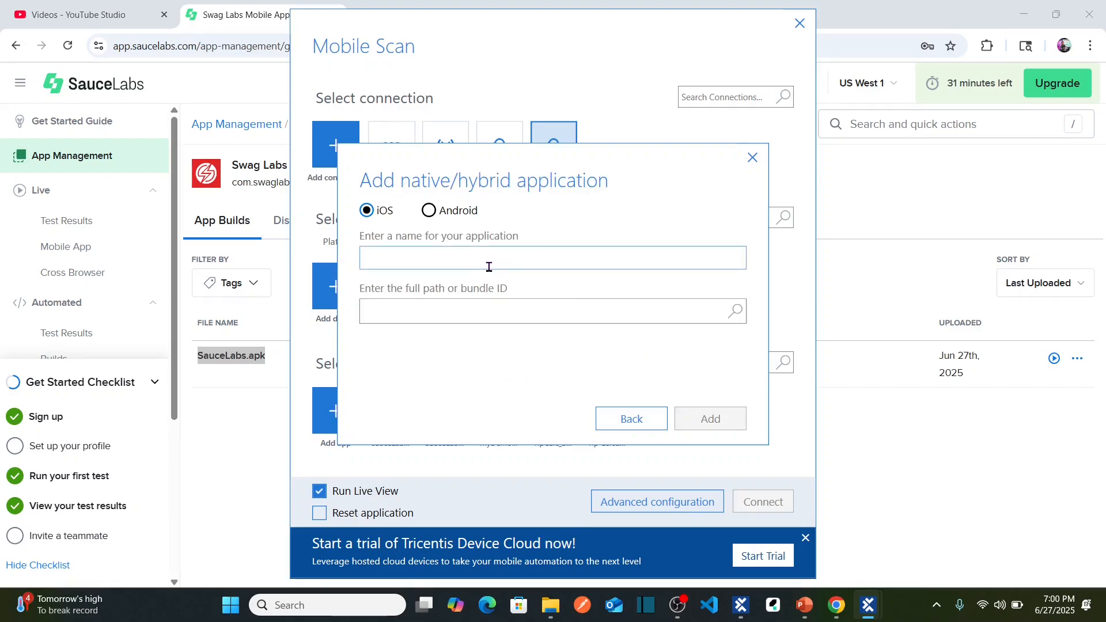
type("SauceLabs_Anroid")
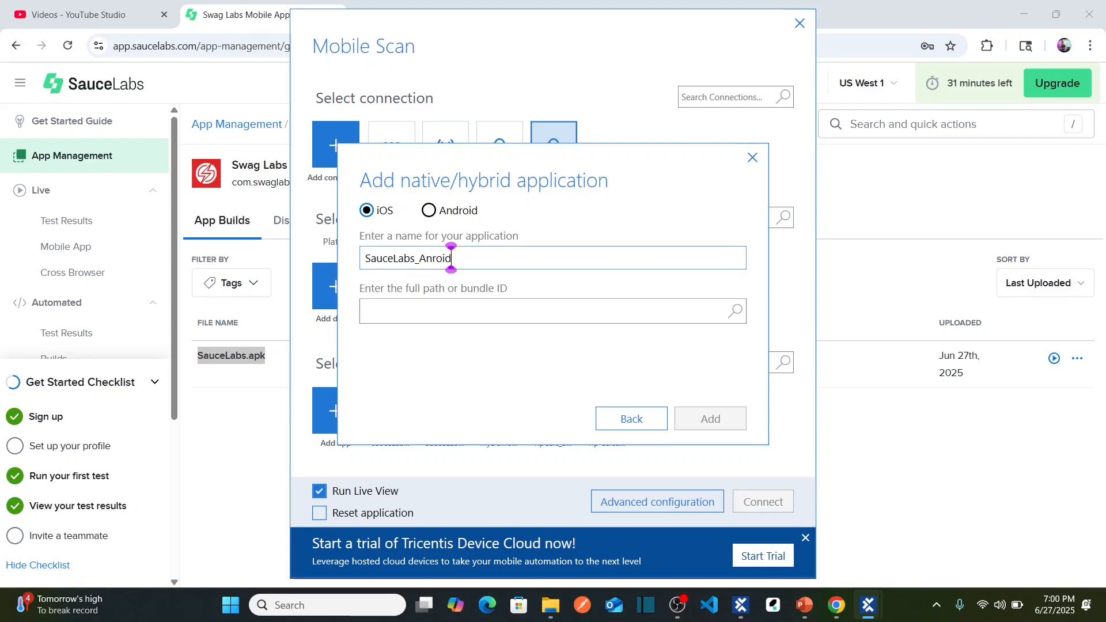
left_click(493, 316)
type("storage")
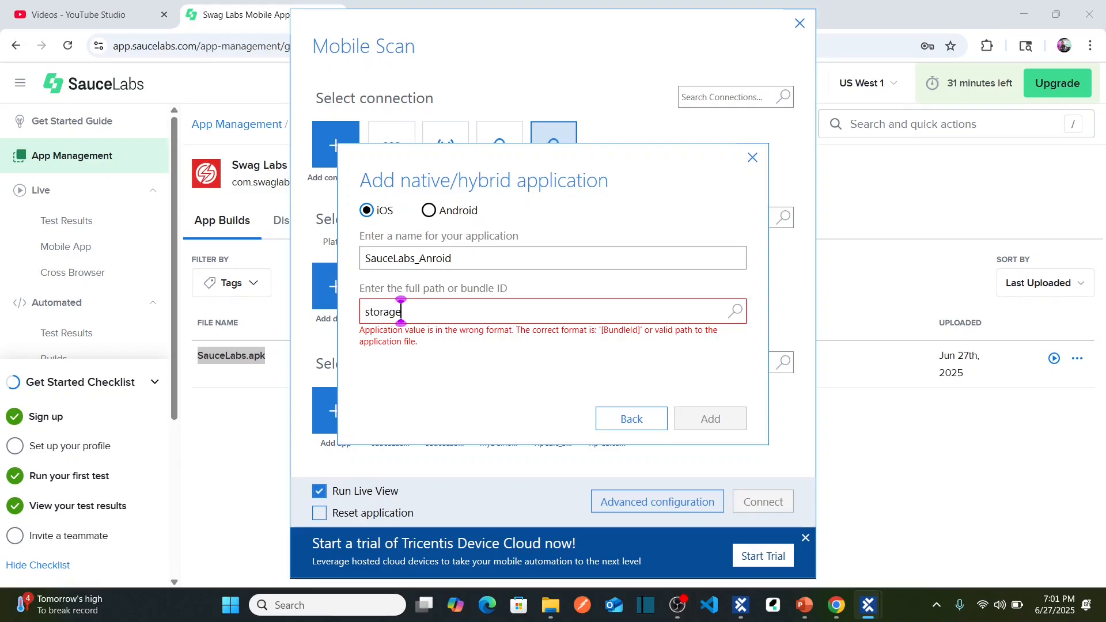
type(":filename=")
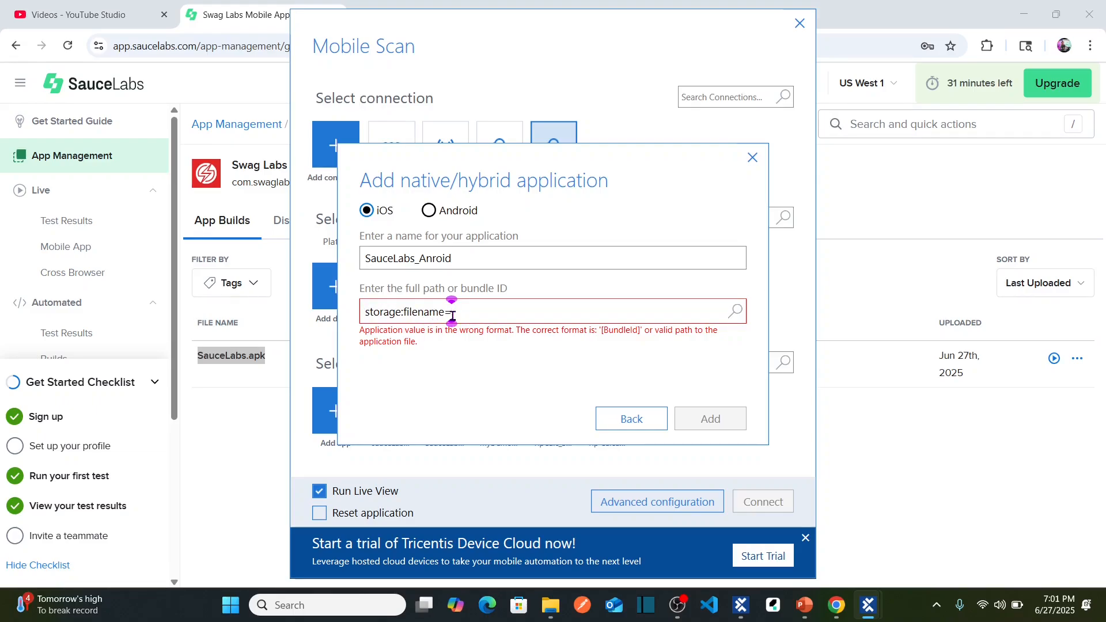
left_click(236, 416)
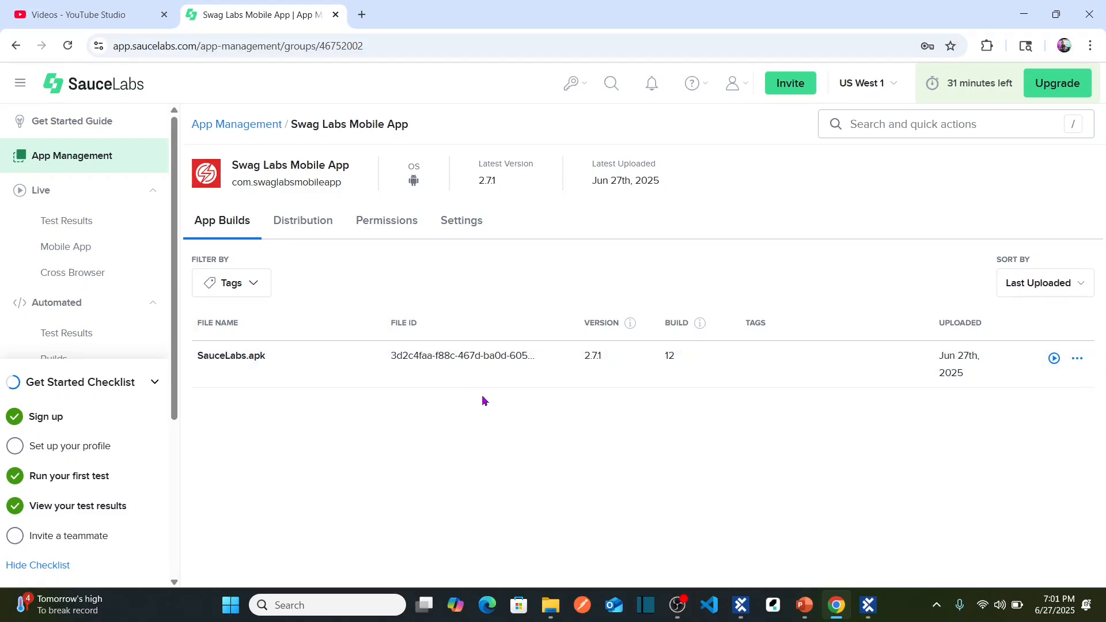
key("alt+Tab")
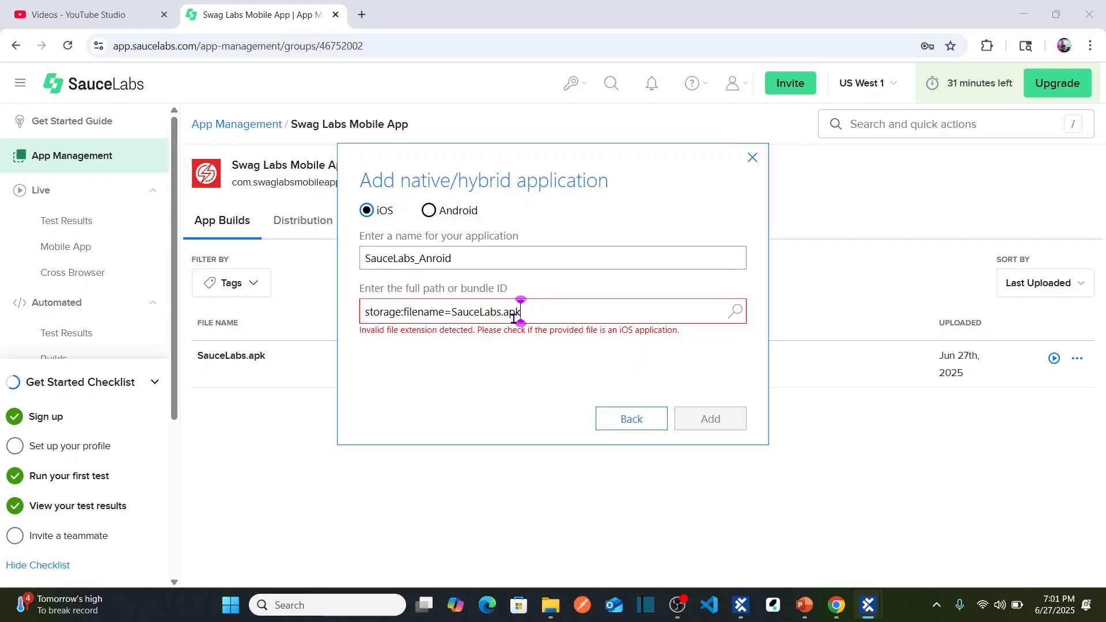
left_click(430, 211)
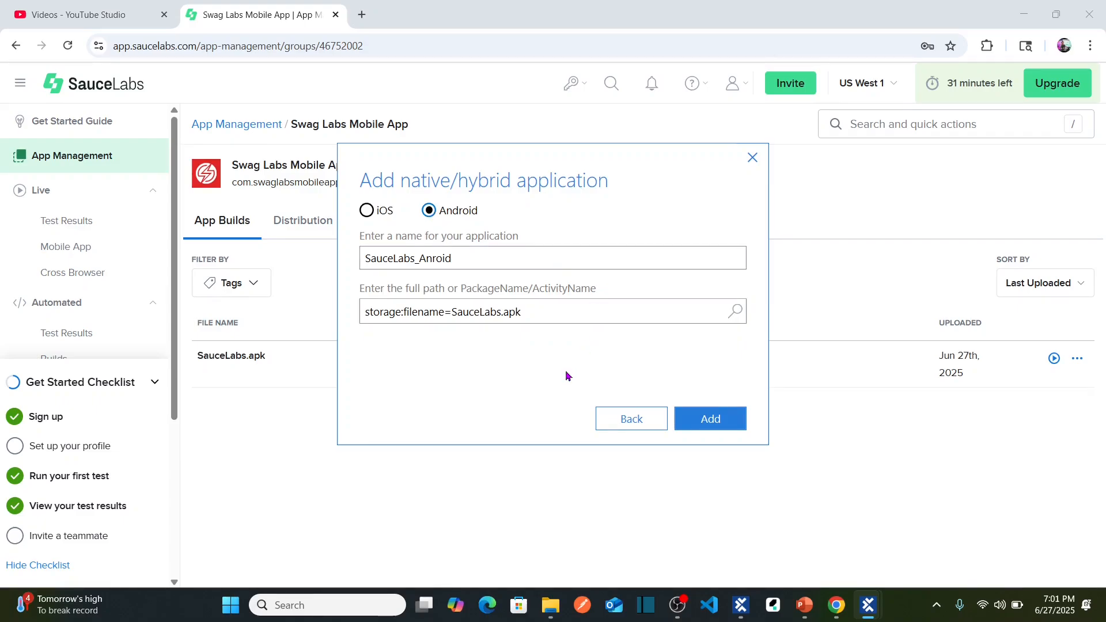
left_click(697, 420)
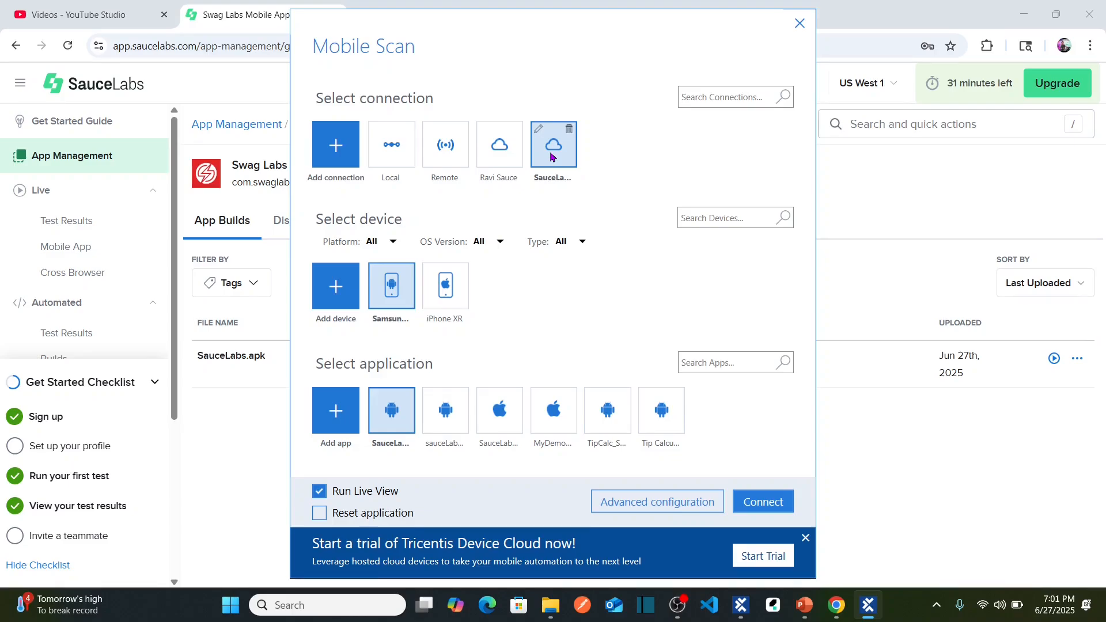
- Check the Samsung Galaxy device's settings and try to connect to it with the SauceLabs_Anroid application
left_click(378, 271)
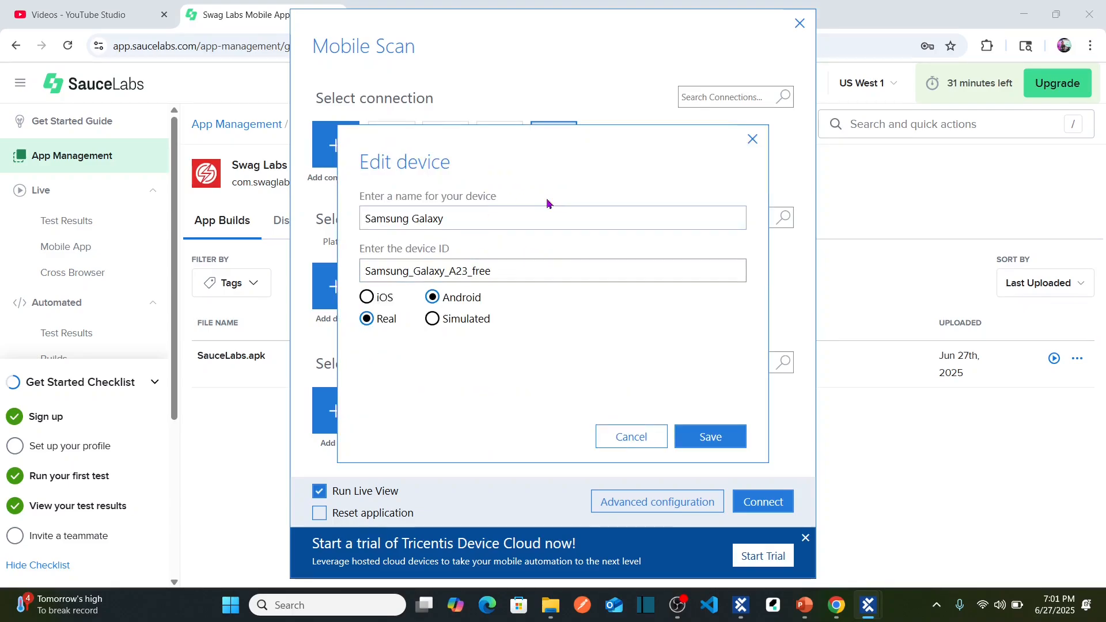
left_click(708, 441)
mouse_move(390, 440)
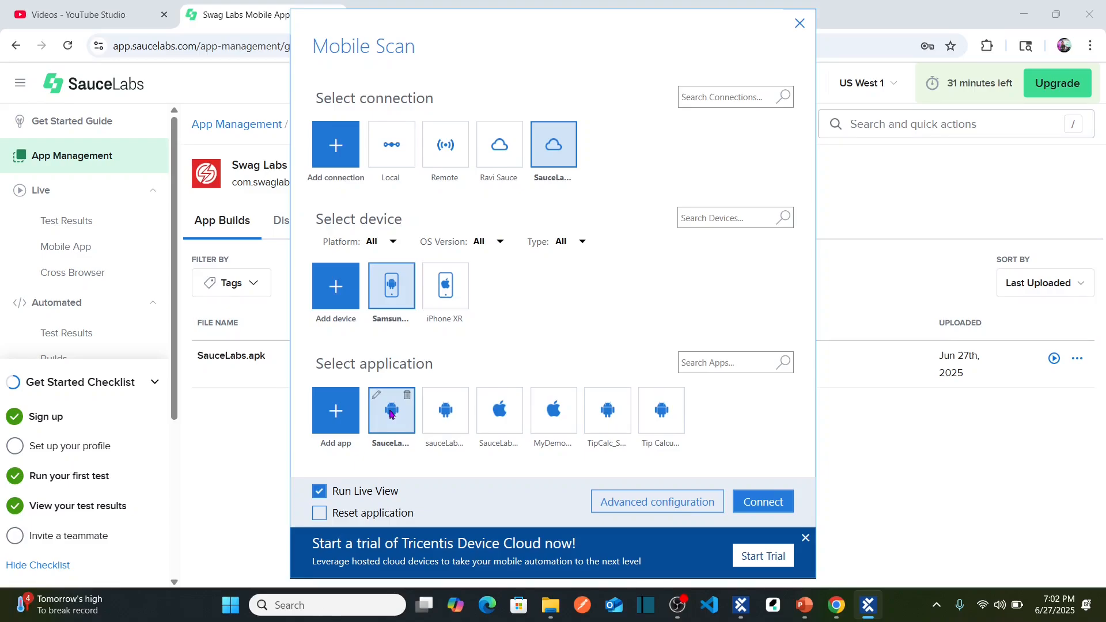
left_click(775, 507)
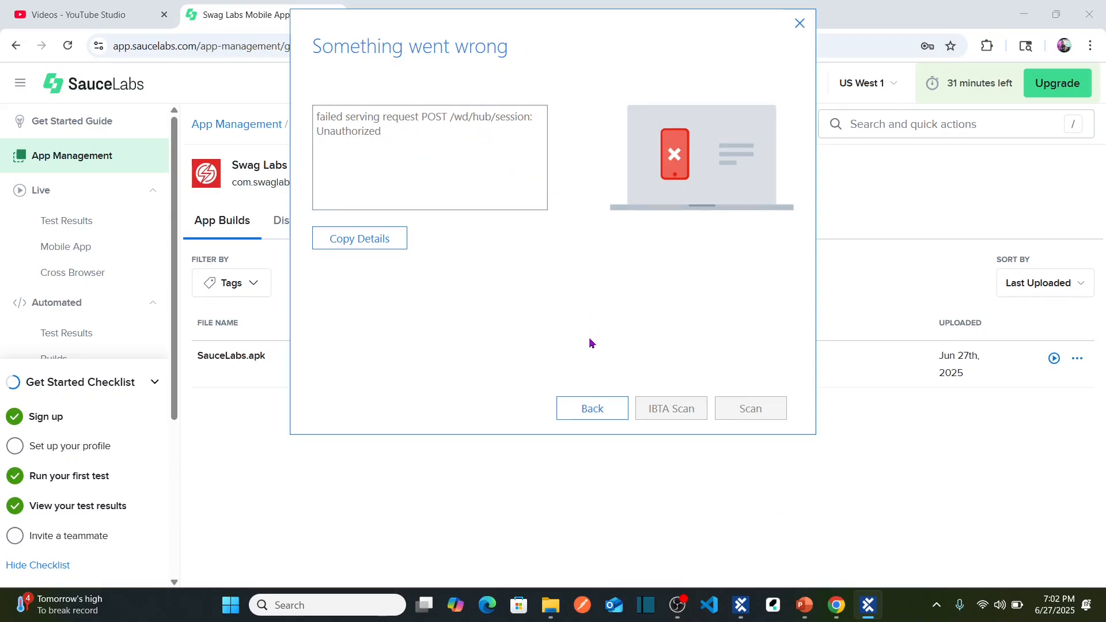
left_click(599, 409)
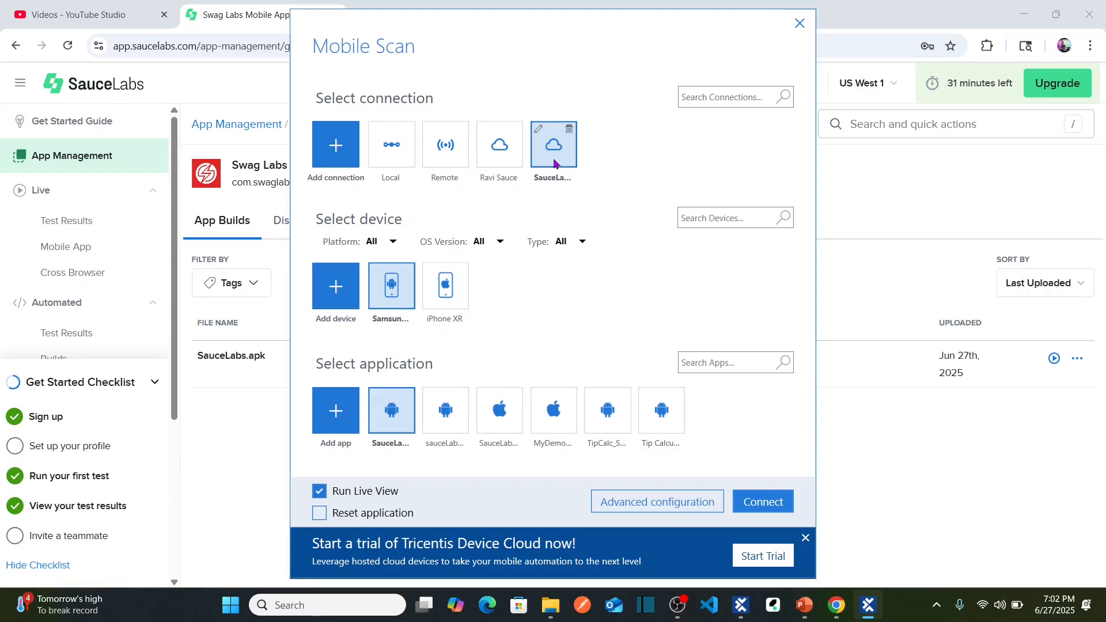
- Review the SauceLabsConnect connection's type and Appium Server address without changing them, and close Mobile Scan
left_click(539, 131)
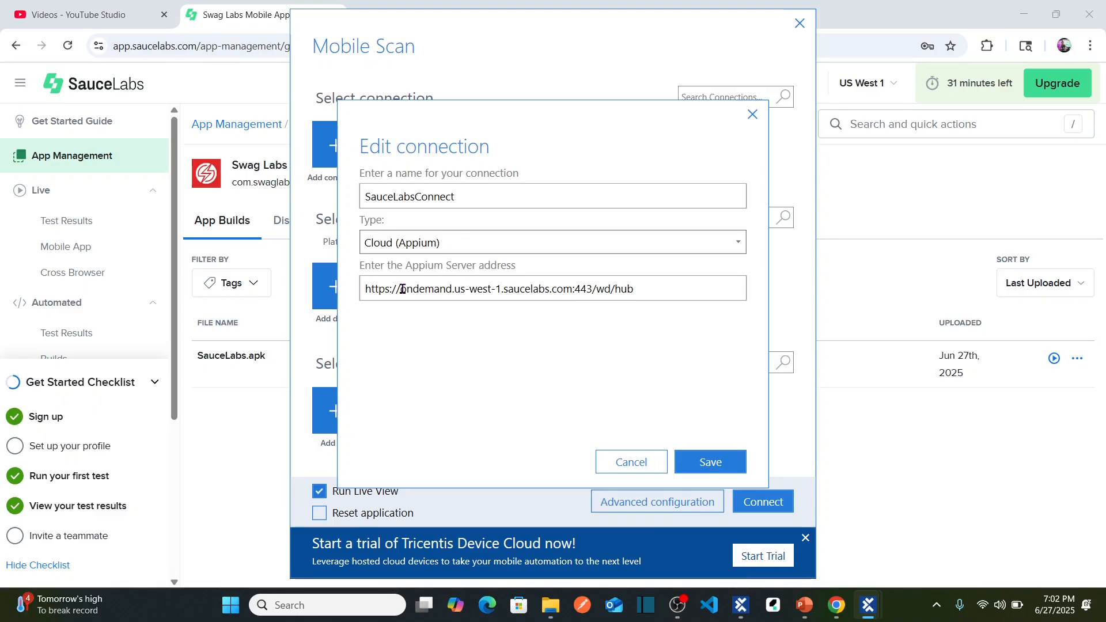
left_click(631, 464)
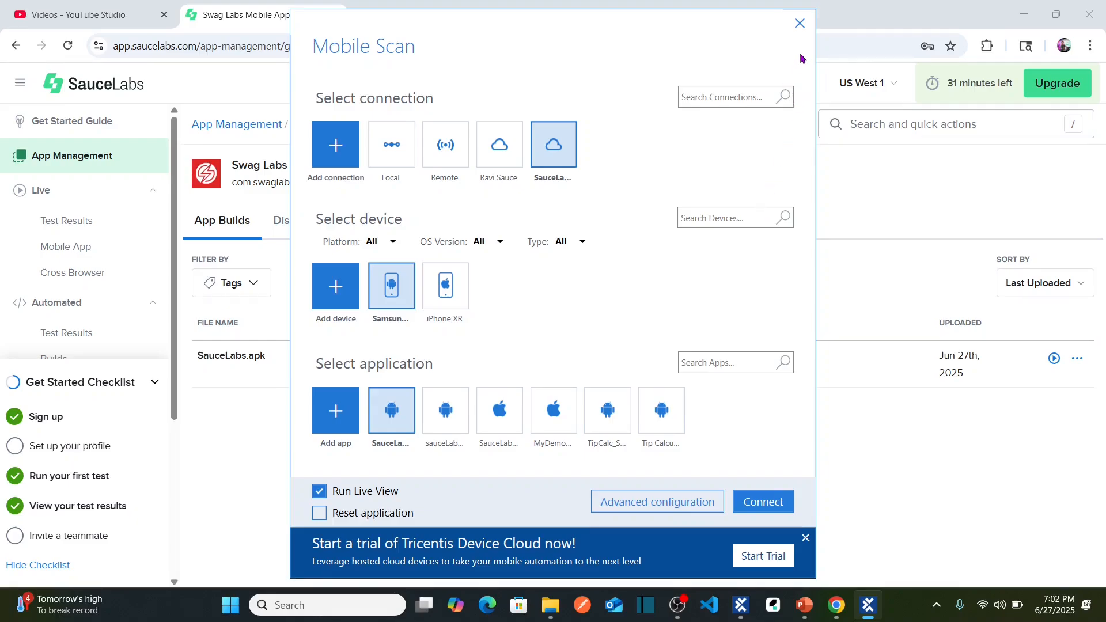
left_click(805, 33)
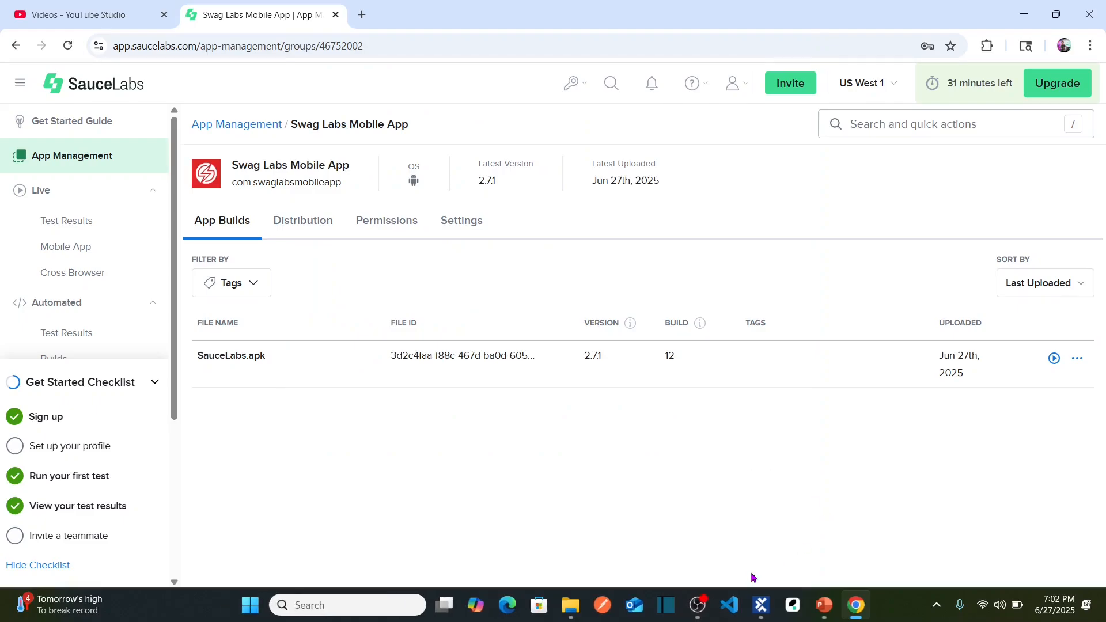
- Switch to Tosca Commander and select the SauceLabsConnect connection in the project's mobile configurations
left_click(760, 604)
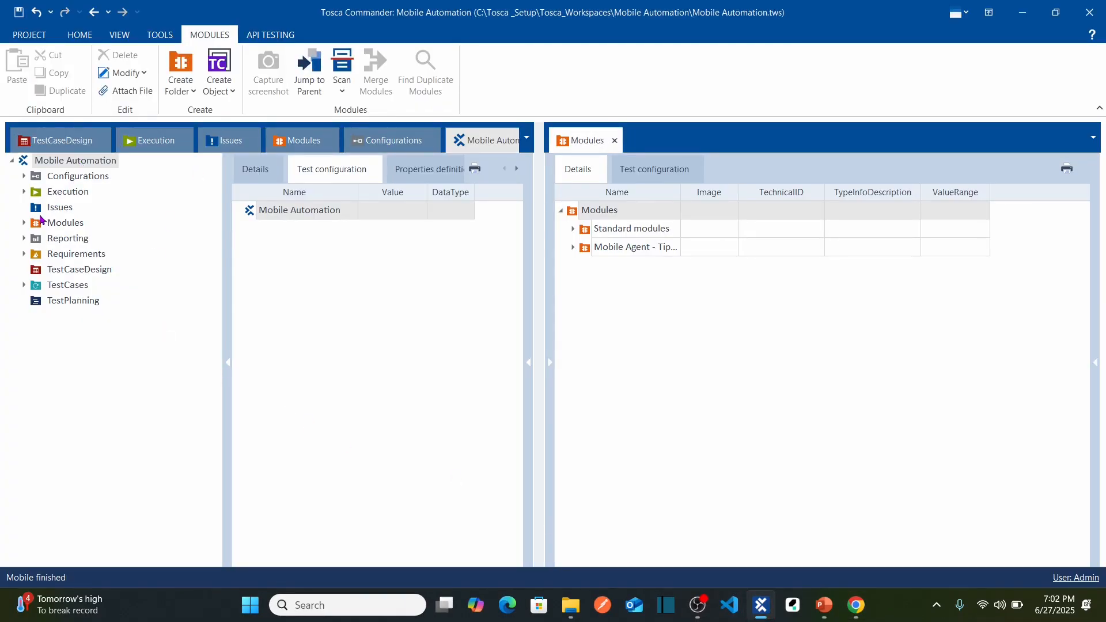
left_click(24, 176)
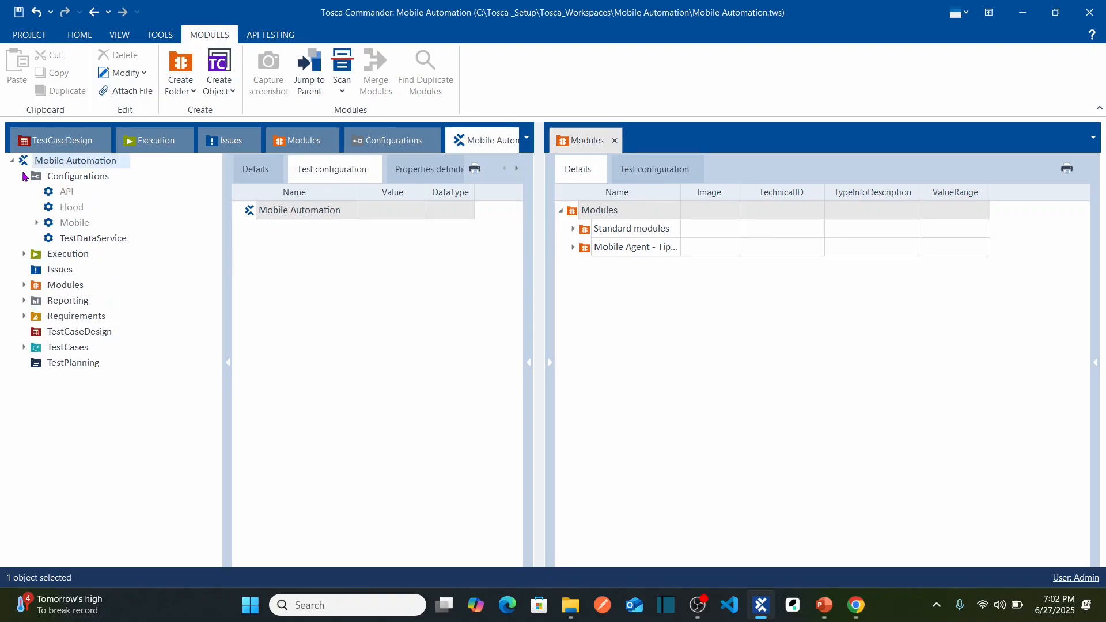
left_click(37, 224)
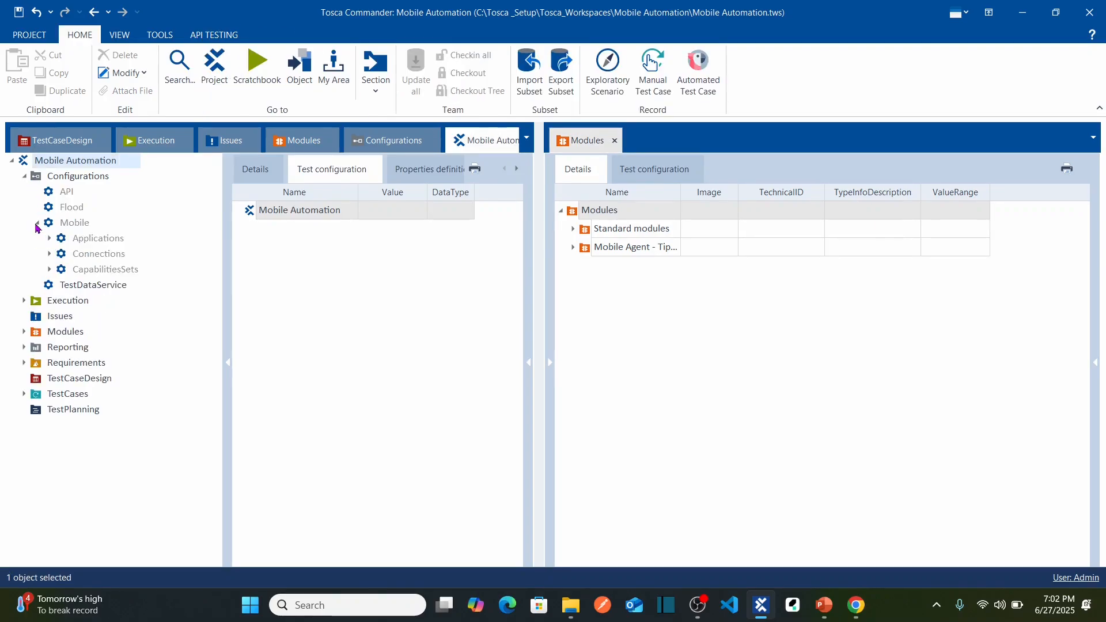
left_click(49, 253)
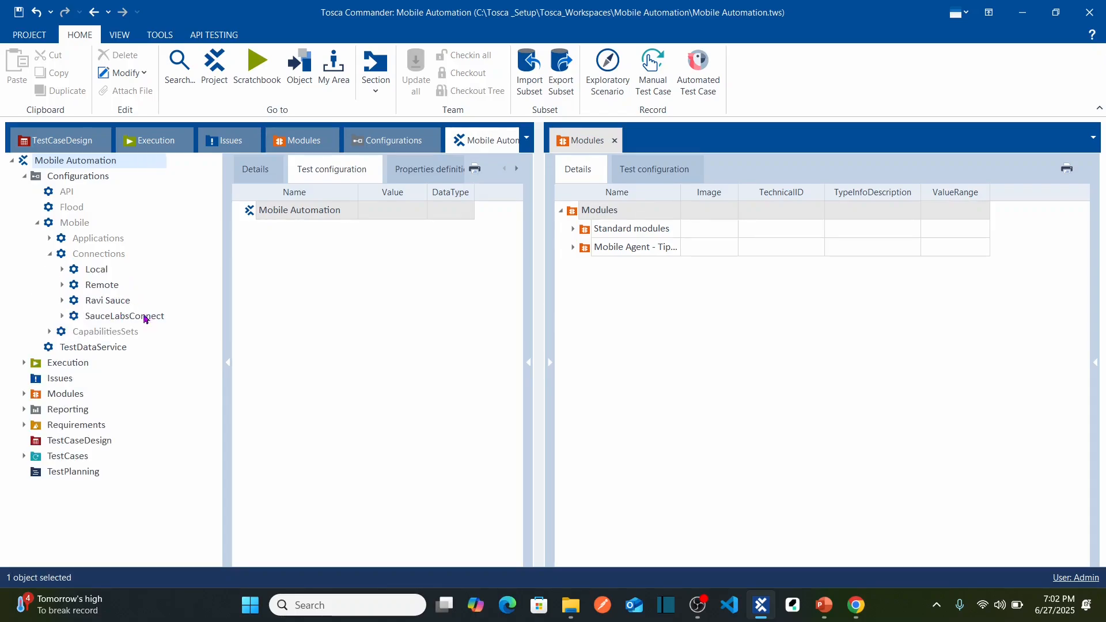
left_click(50, 254)
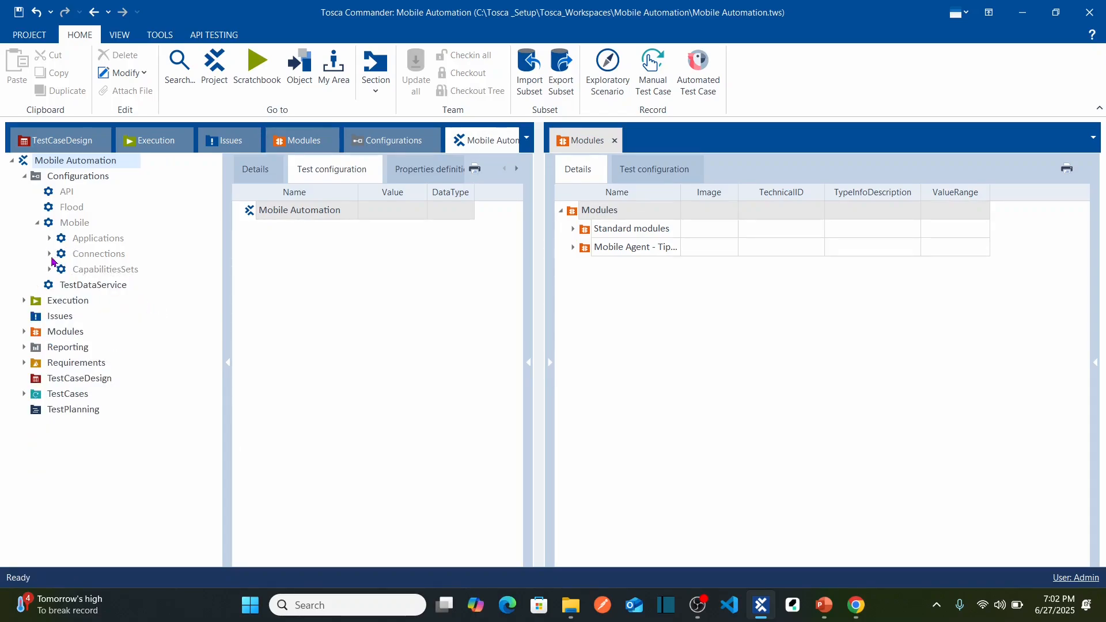
left_click(50, 254)
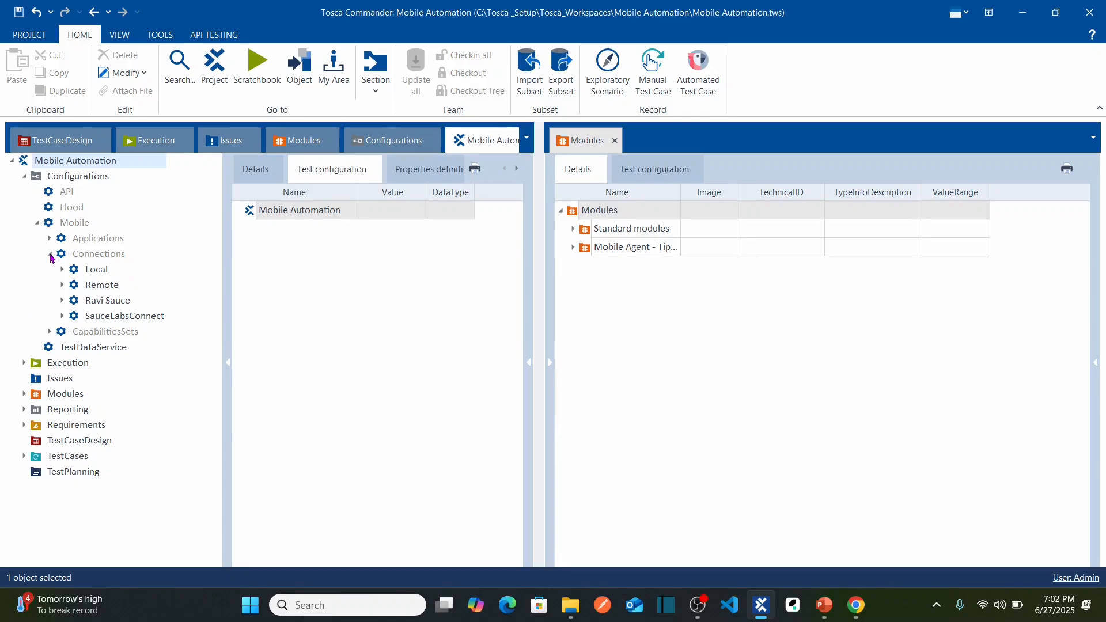
left_click(136, 318)
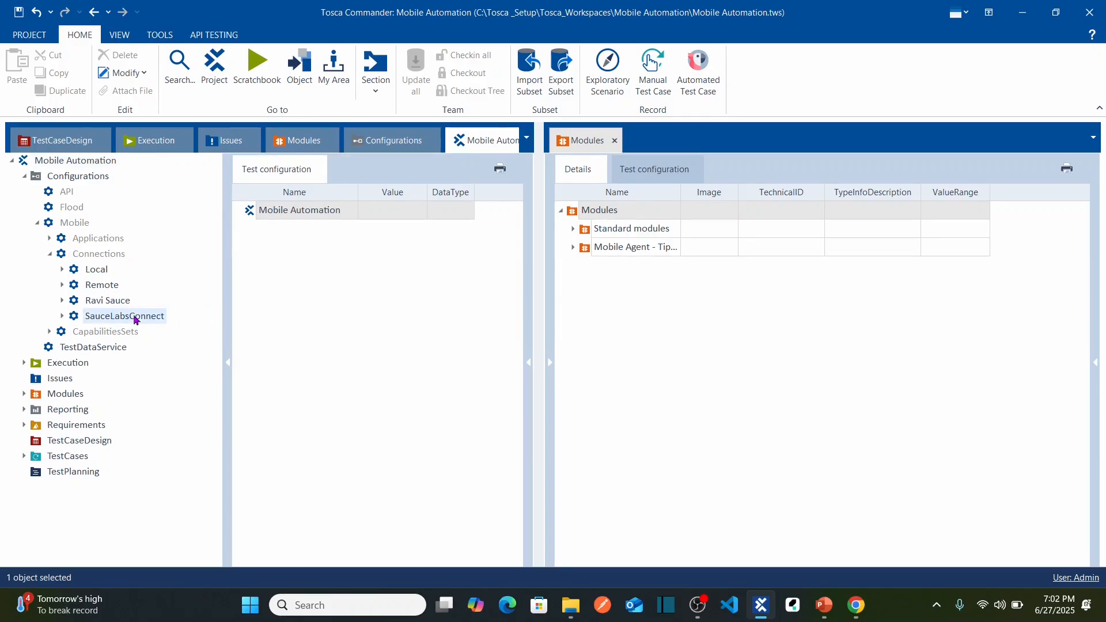
- Look through the iPhone XR and Samsung Galaxy device configurations under the SauceLabsConnect connection and return to the connection's own configuration
left_click(62, 315)
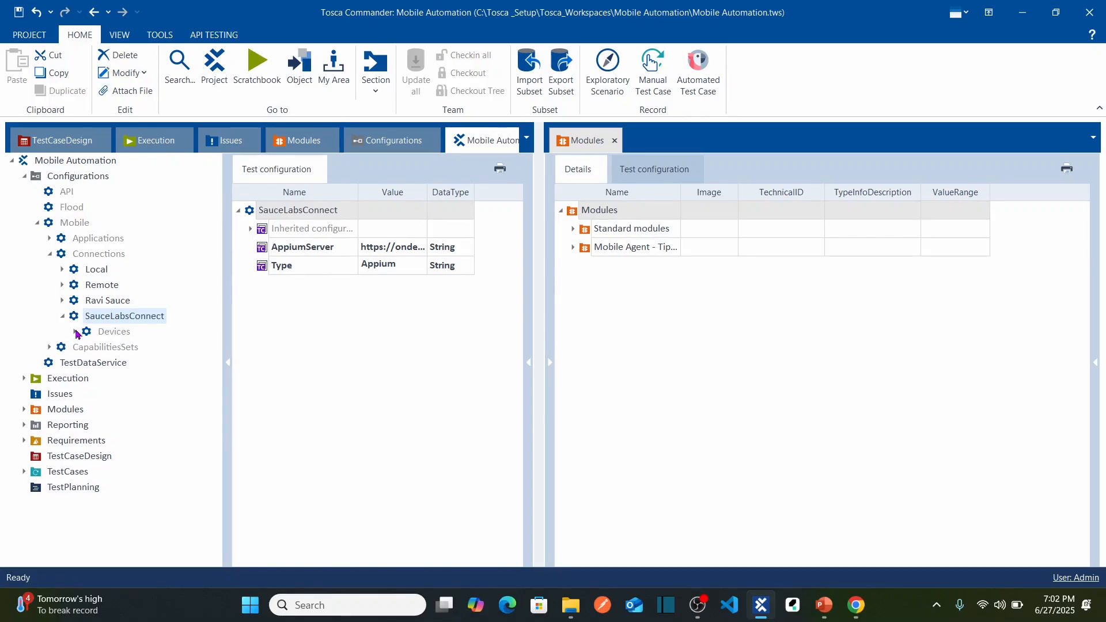
left_click(76, 332)
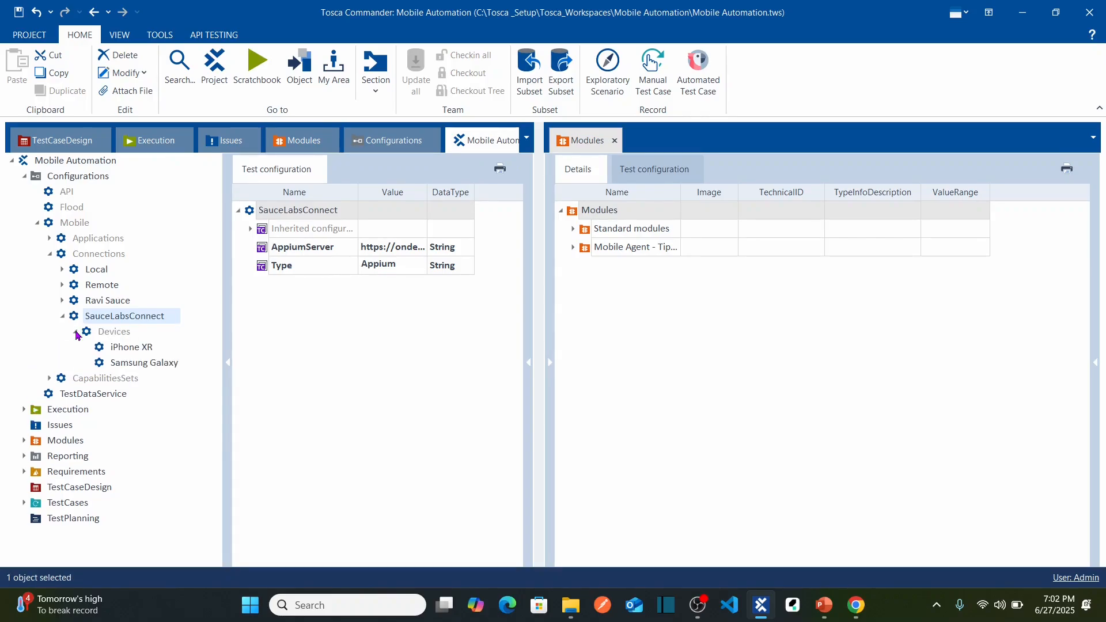
left_click(138, 350)
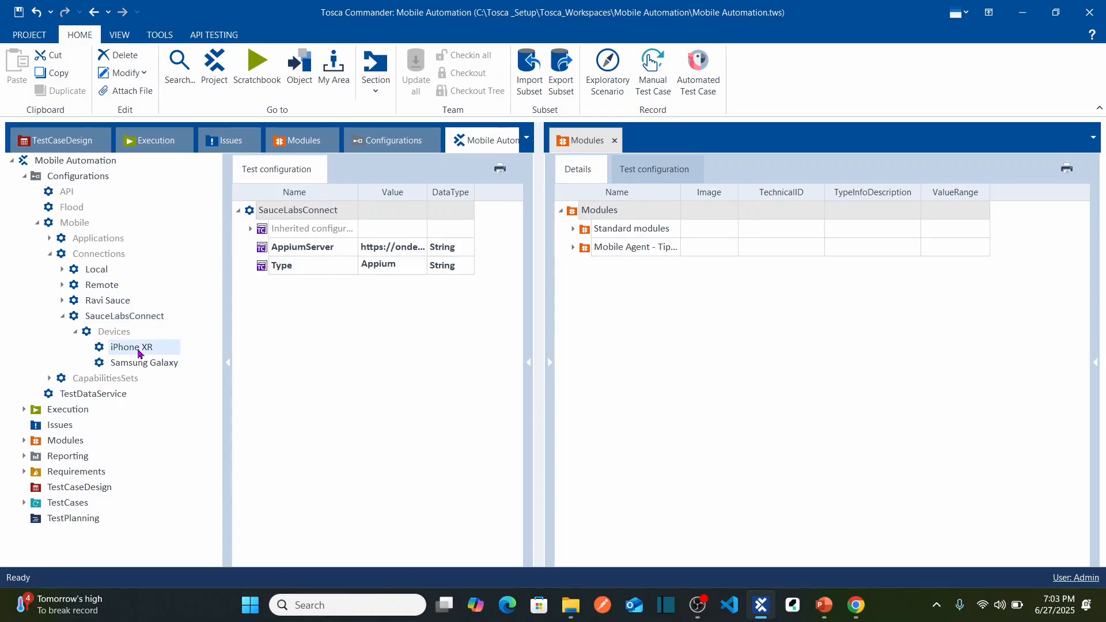
left_click(141, 364)
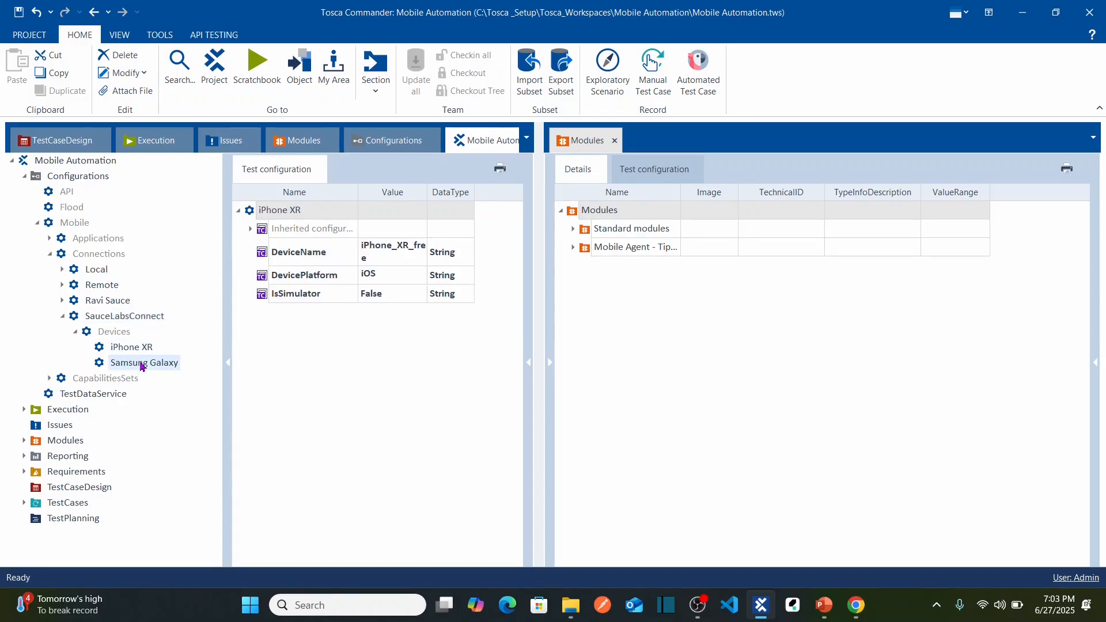
left_click(115, 320)
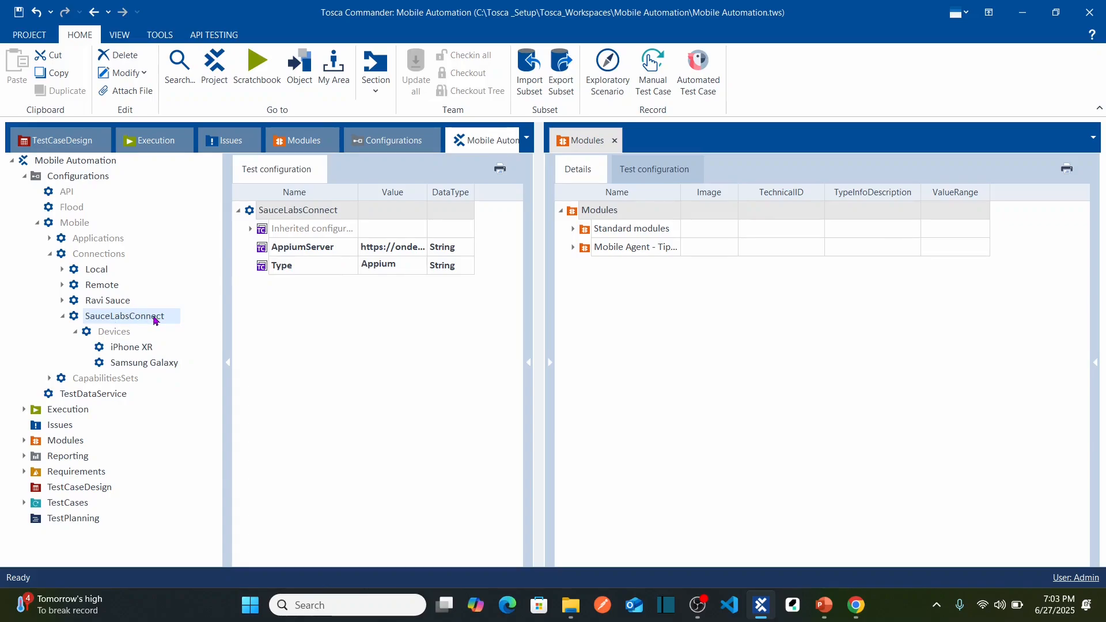
- Widen the test configuration pane and its Value column, and open the AppiumServer value for editing
left_click_drag(544, 277, 834, 301)
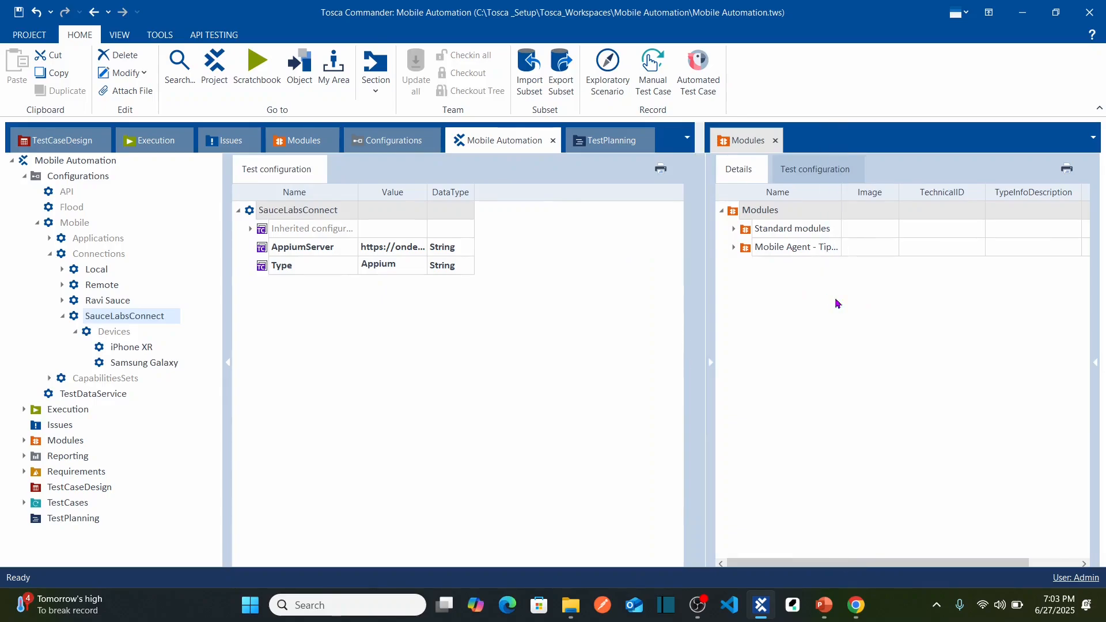
double_click(426, 194)
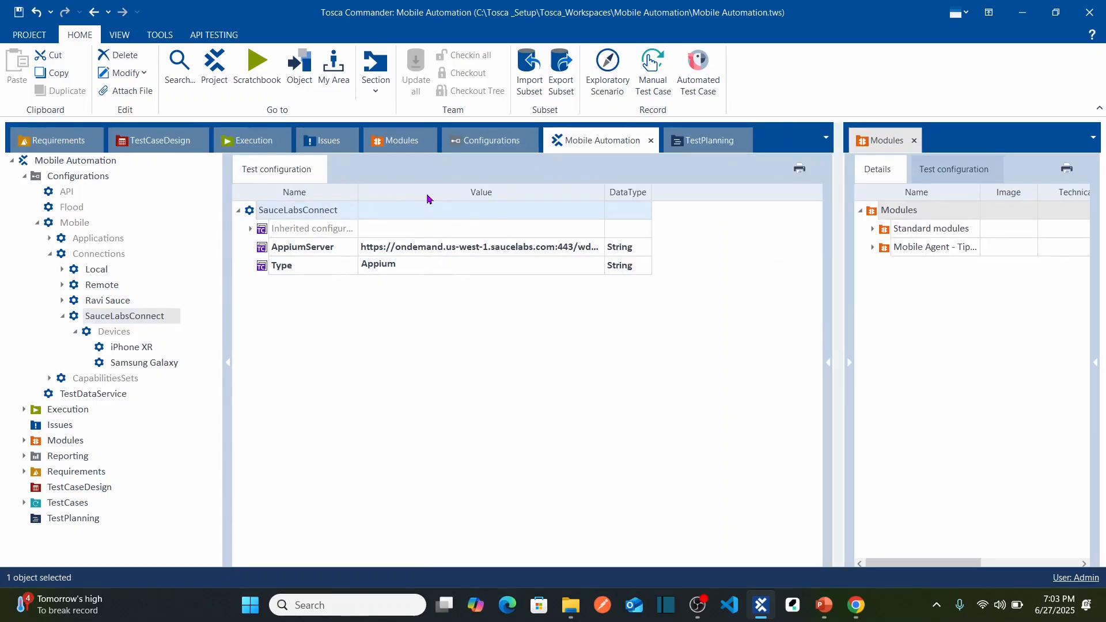
left_click(444, 253)
left_click(444, 252)
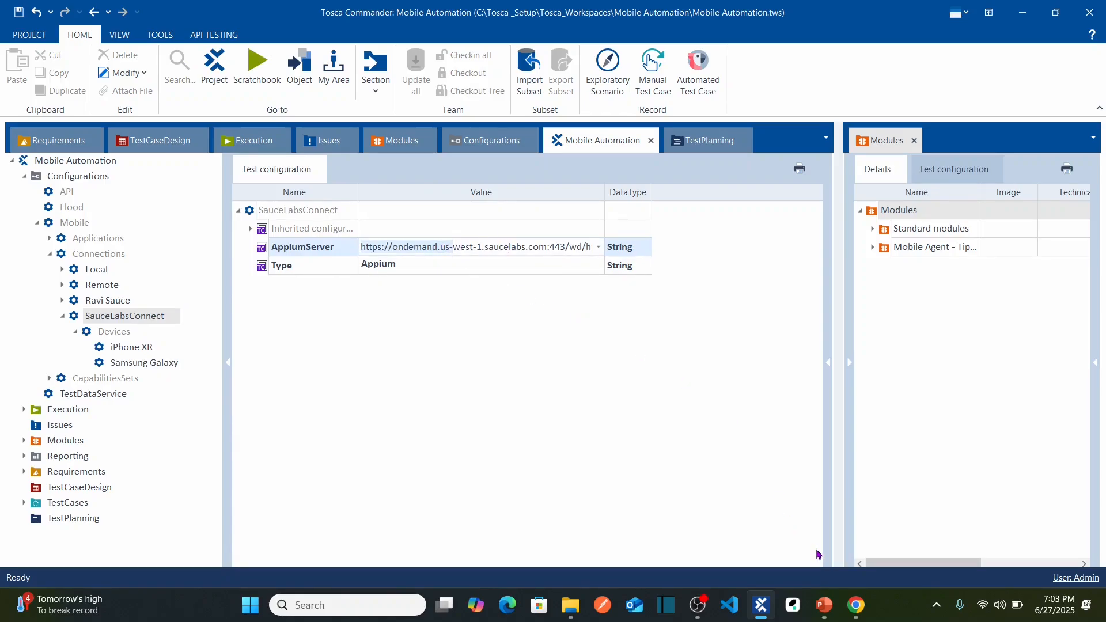
- Switch to Sauce Labs in the browser and copy the Ondemand URL from the Driver Creation section of the user settings
left_click(856, 605)
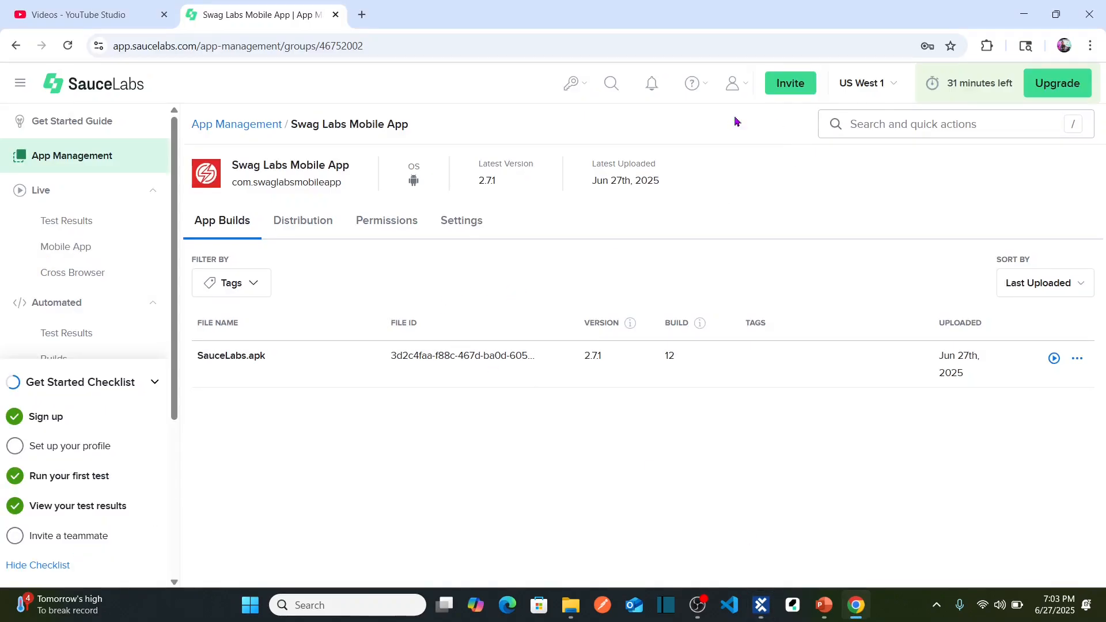
left_click(751, 86)
left_click(772, 241)
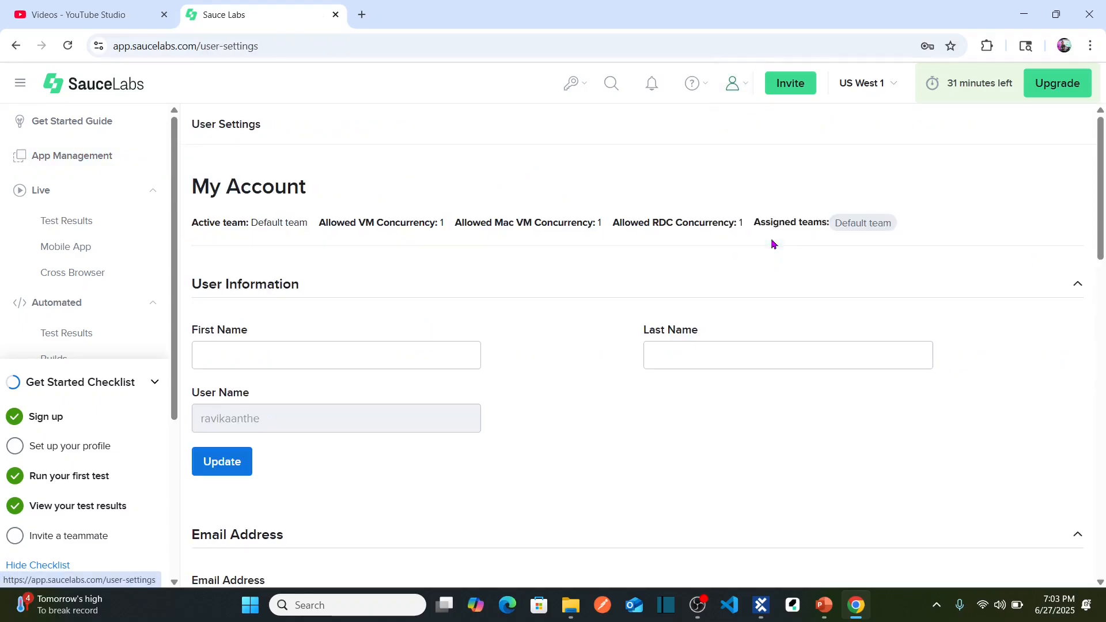
left_click_drag(1103, 182, 1102, 436)
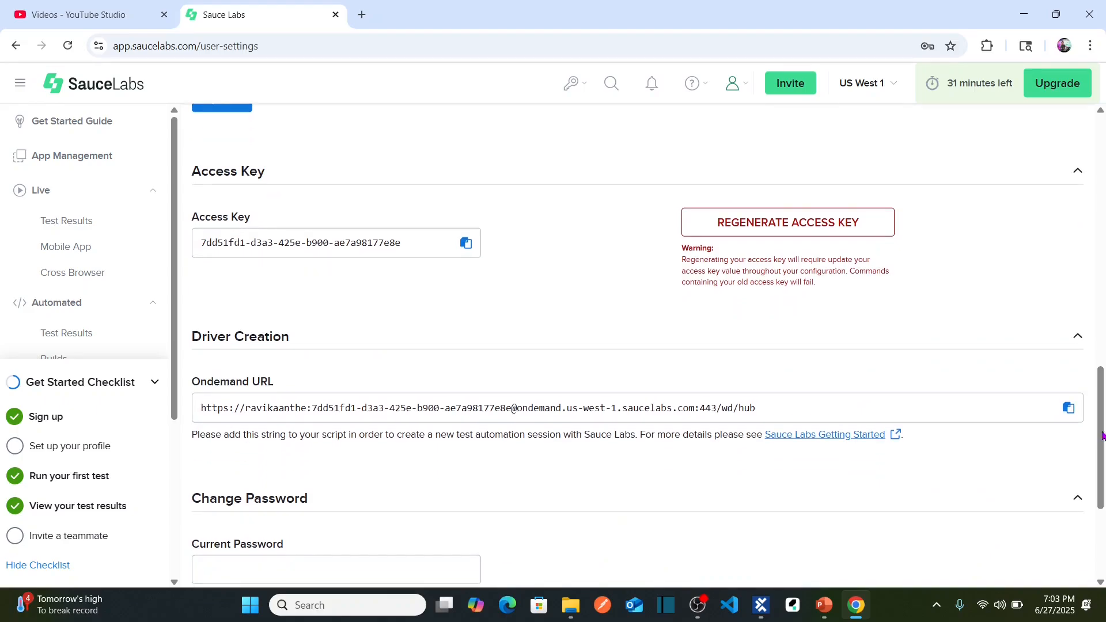
left_click(1069, 409)
- Return to Tosca Commander, replace SauceLabsConnect's AppiumServer address with the copied Ondemand URL containing the access key, and save the workspace
key("alt+Tab")
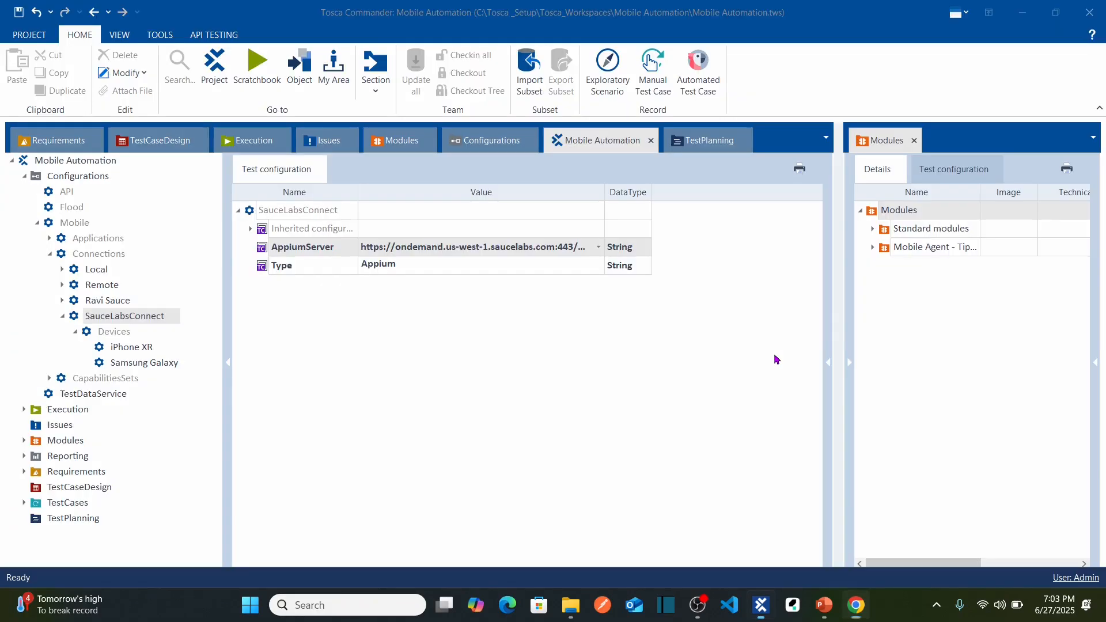
left_click(518, 249)
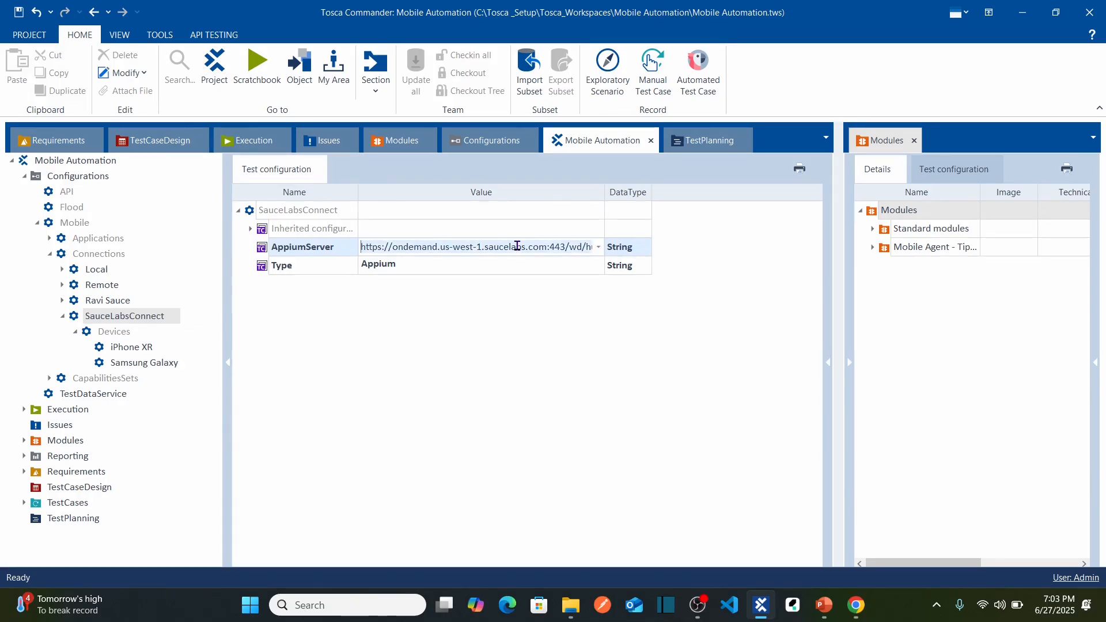
key("ctrl+v")
key("Return")
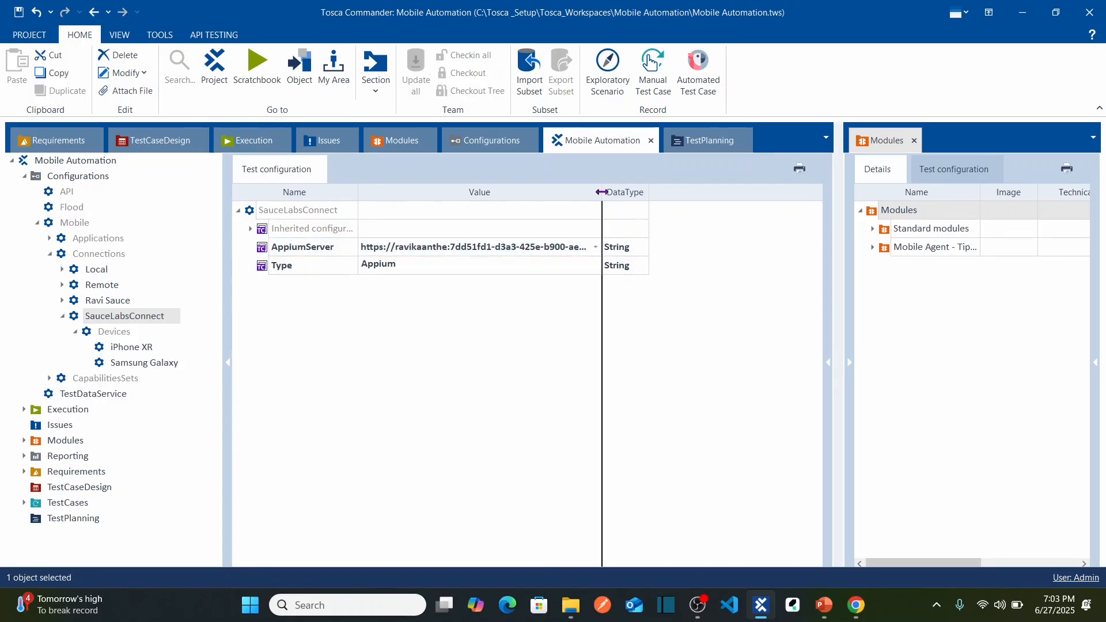
double_click(601, 192)
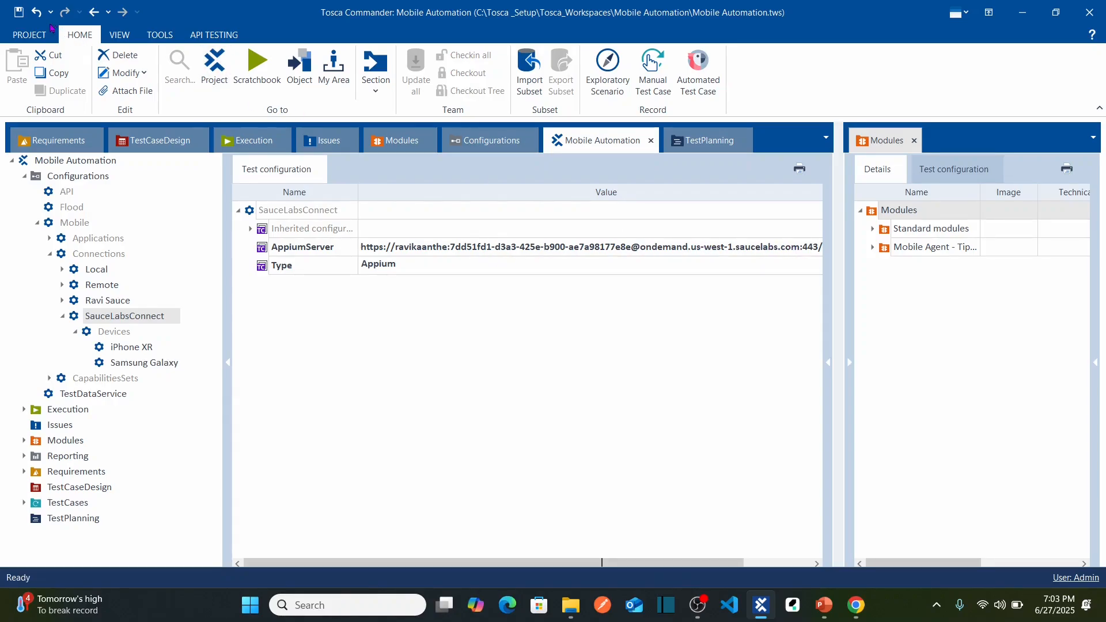
left_click(22, 19)
left_click_drag(839, 309, 640, 314)
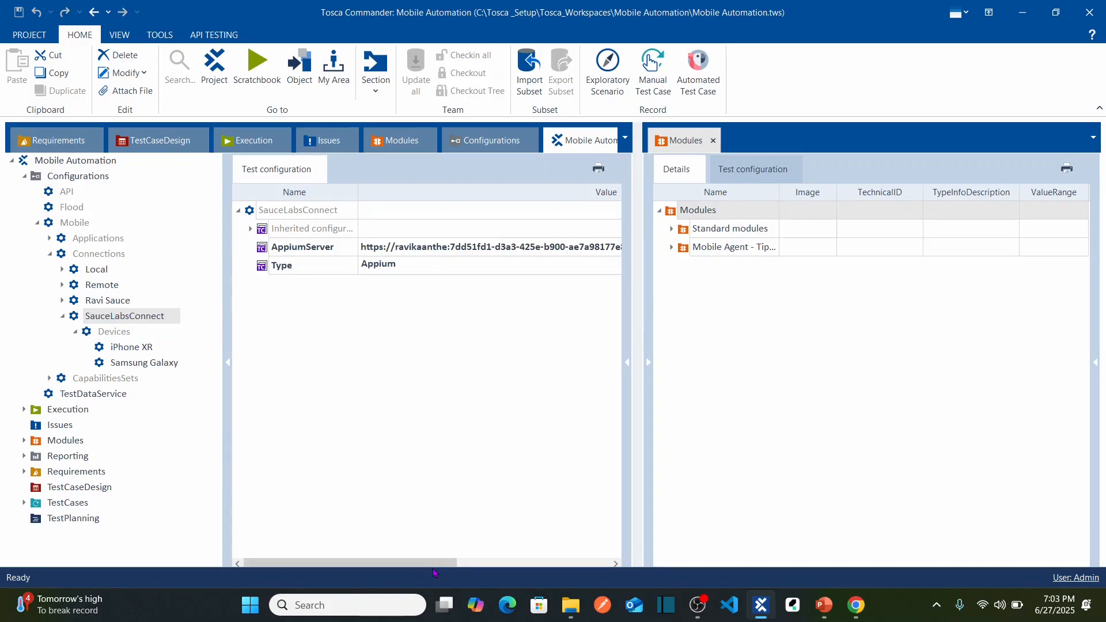
left_click_drag(434, 564, 515, 332)
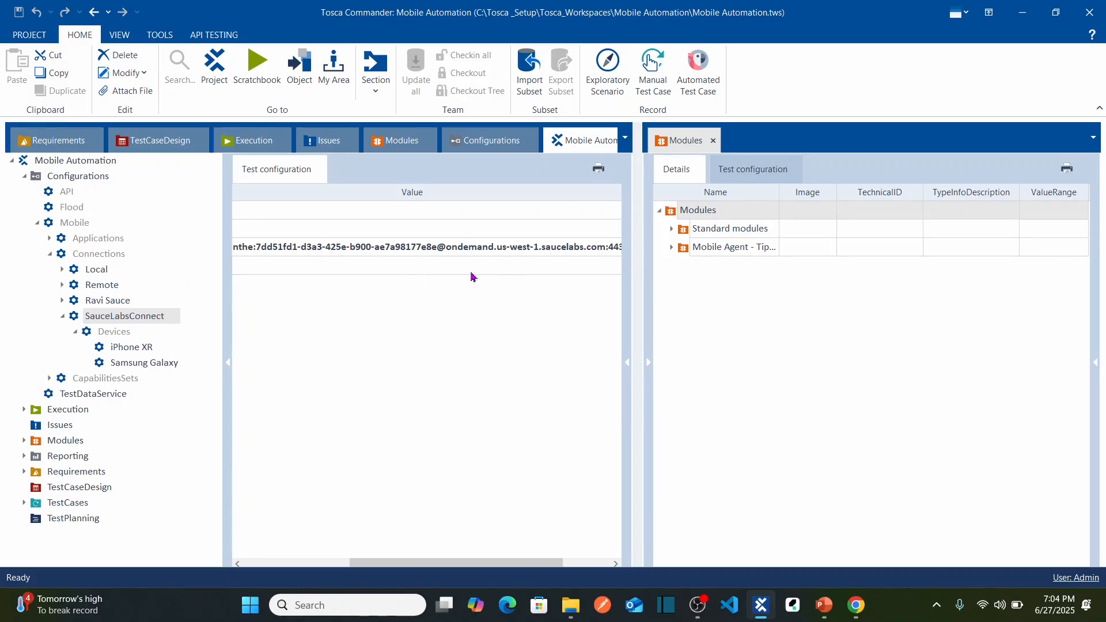
- Start a mobile scan on the Modules folder, select the SauceLabsConnect connection and check its settings without changing them
right_click(706, 213)
mouse_move(823, 254)
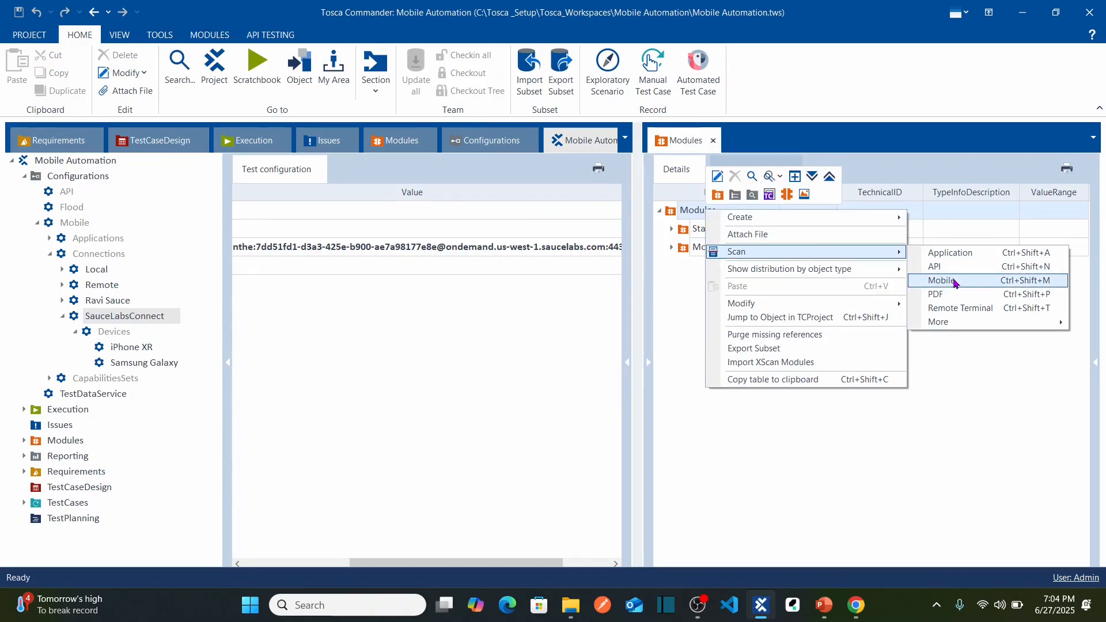
left_click(954, 286)
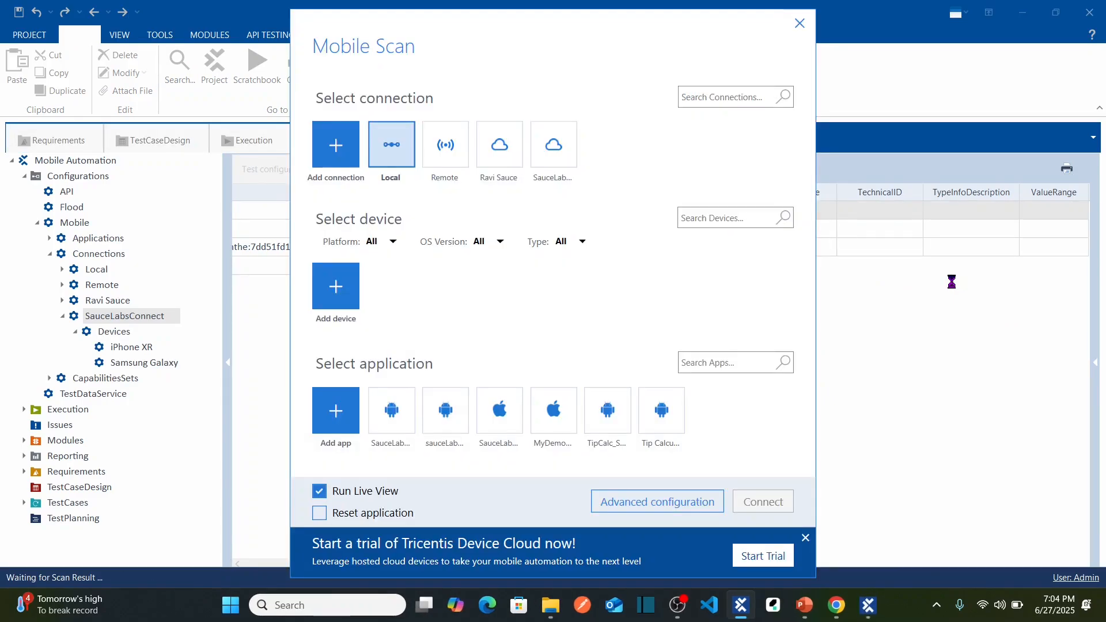
left_click(559, 159)
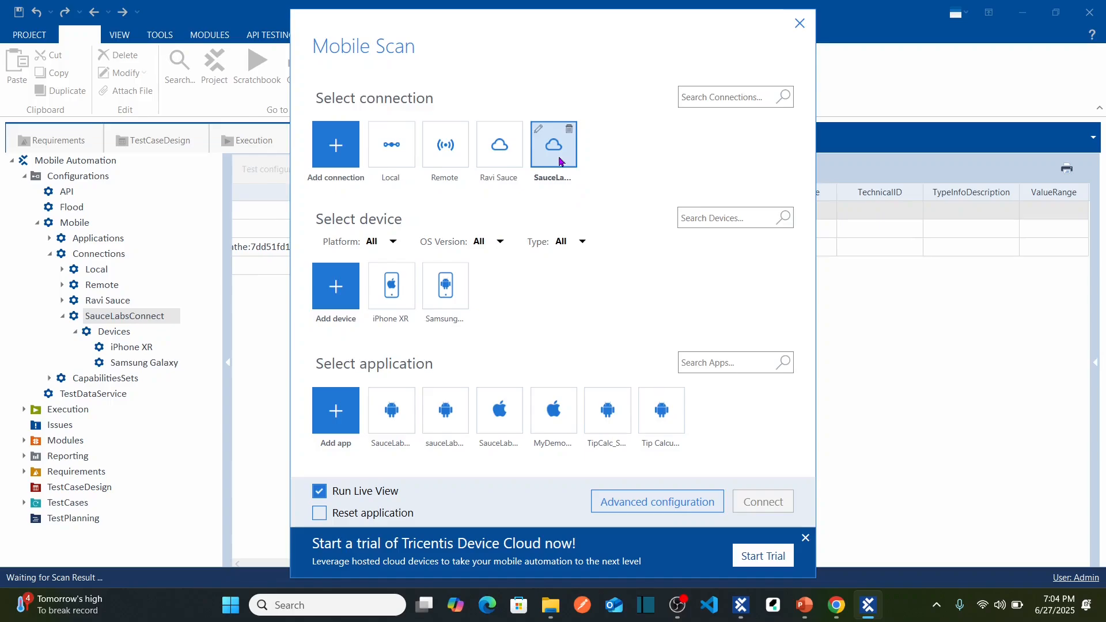
left_click(538, 131)
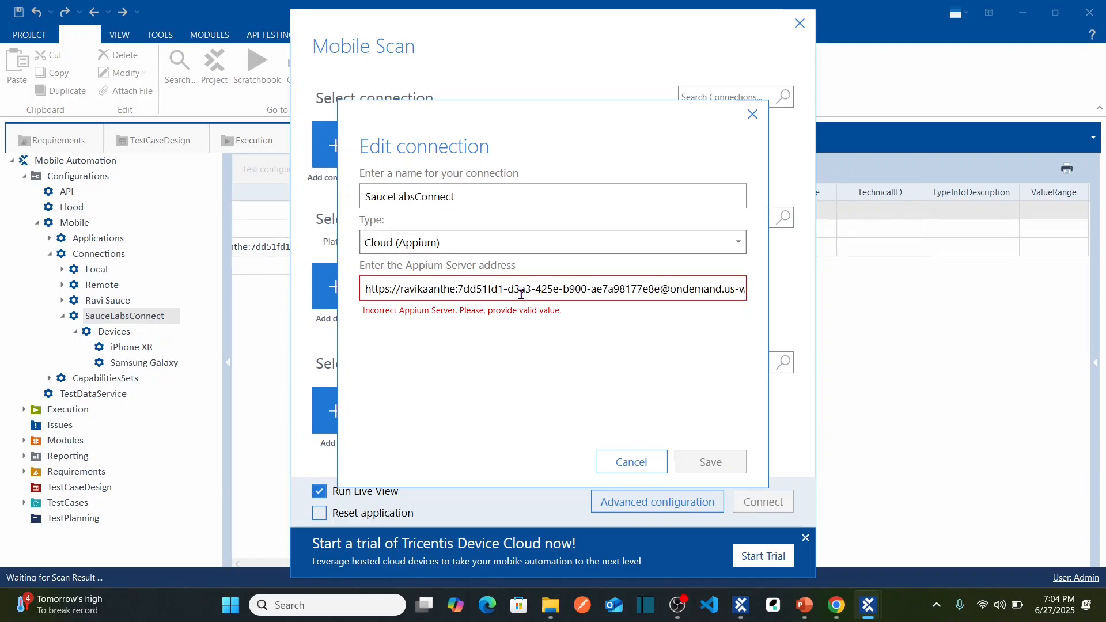
left_click(621, 463)
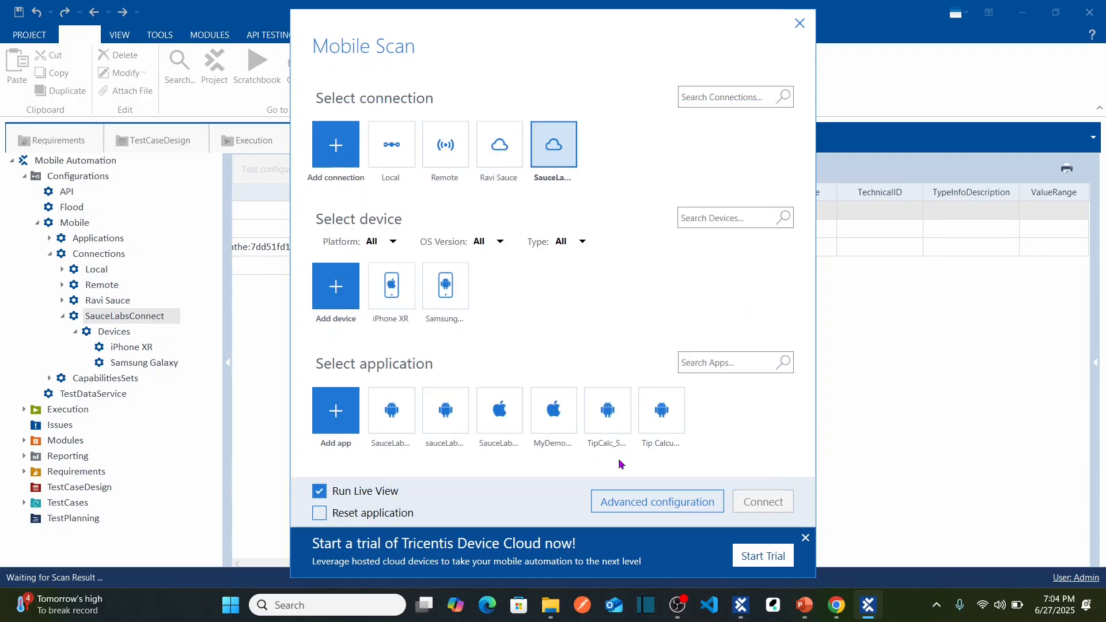
- Select the Samsung Galaxy device for the scan and check its device ID, platform and type
left_click(449, 294)
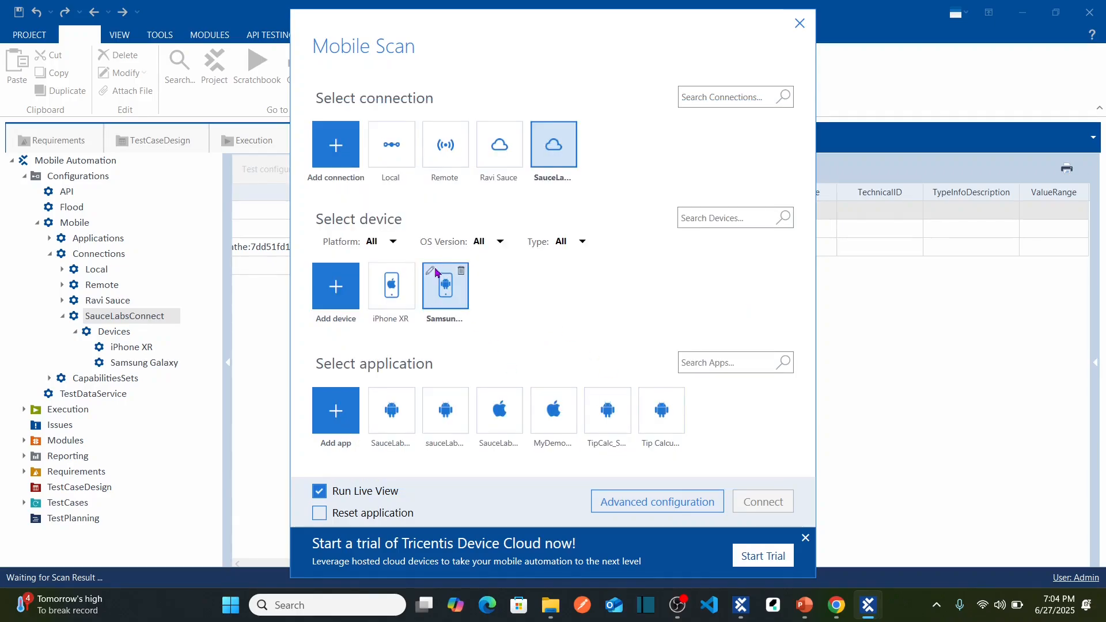
left_click(433, 272)
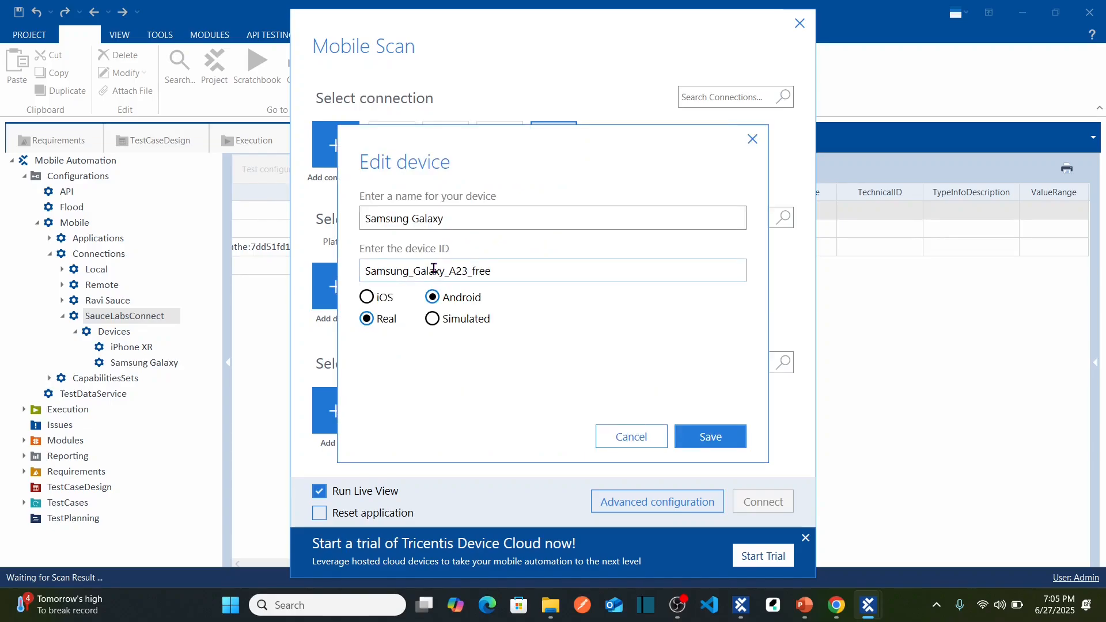
left_click(712, 435)
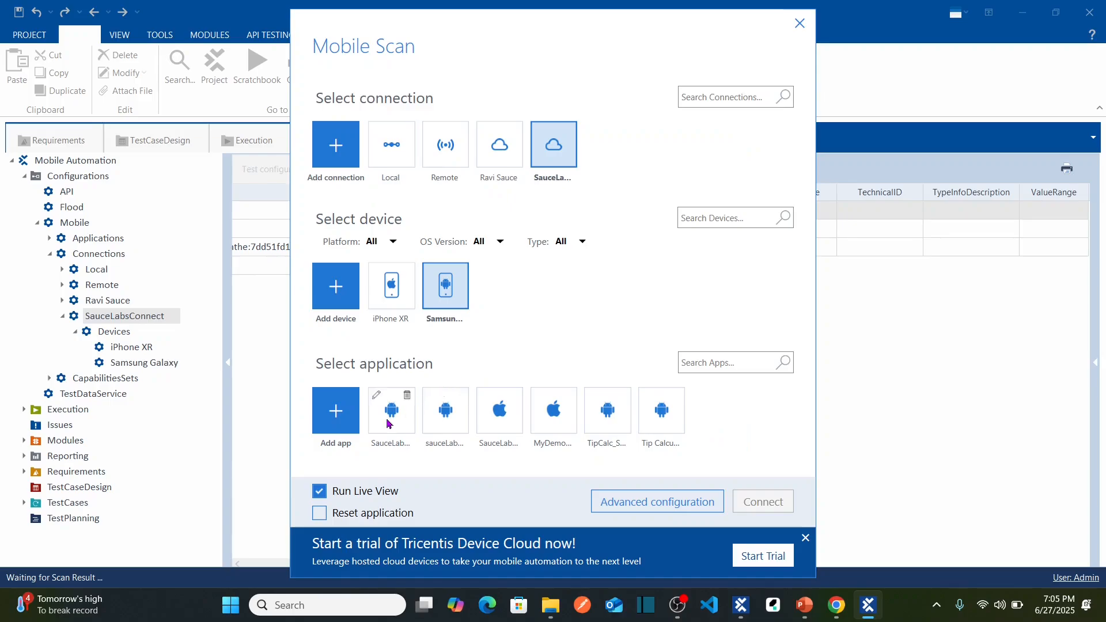
- Select the SauceLabs_Anroid application, check its platform and storage path, and connect to the device with Live View running
left_click(388, 424)
left_click(376, 395)
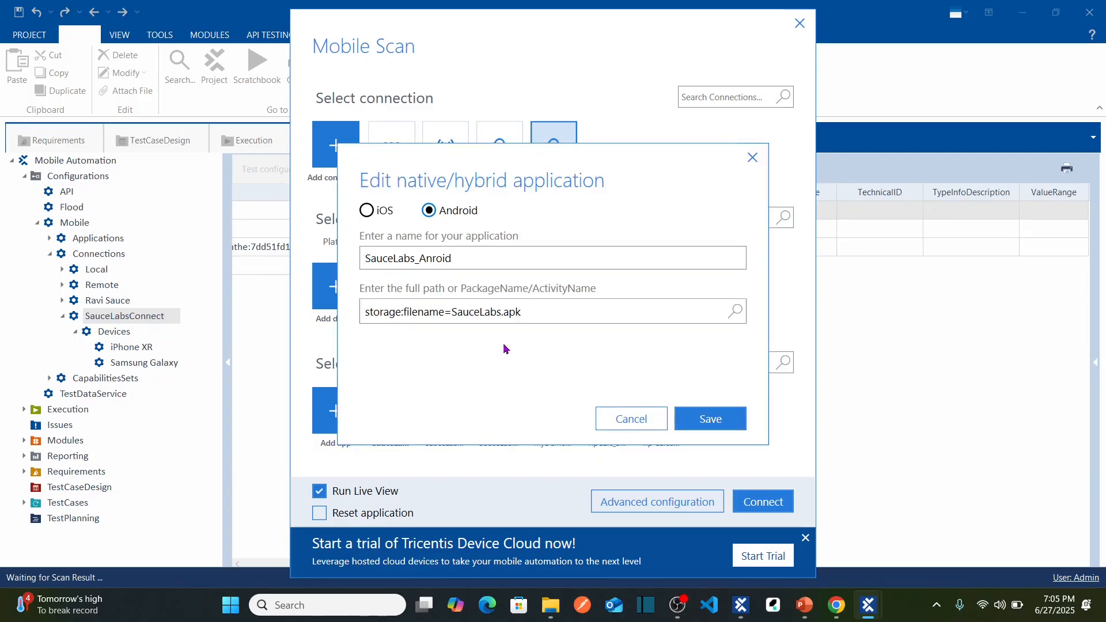
left_click(721, 409)
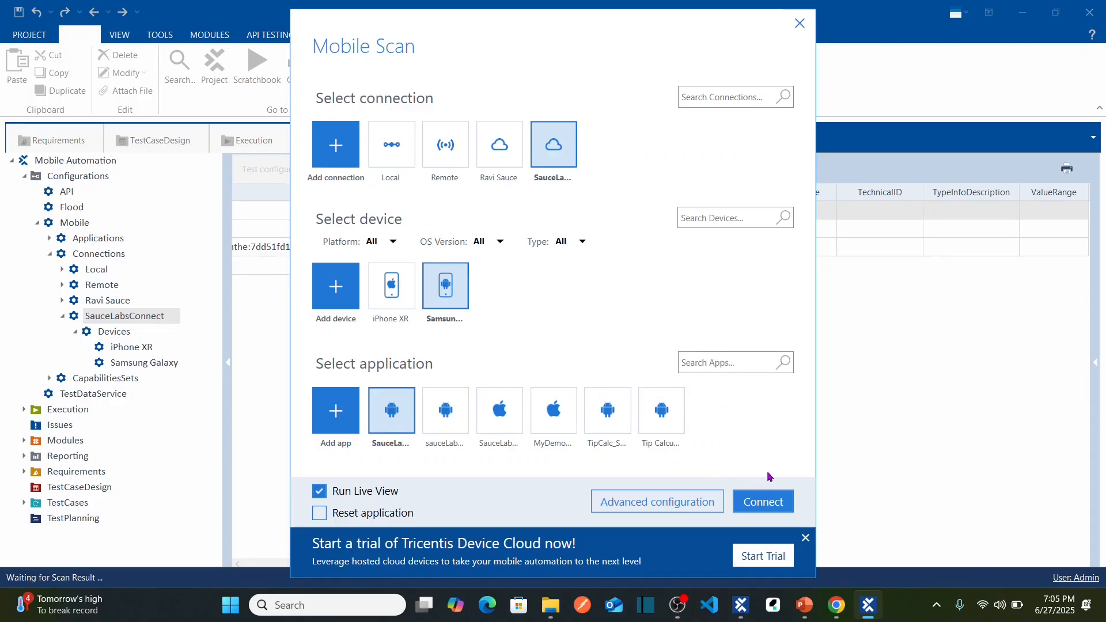
left_click(769, 498)
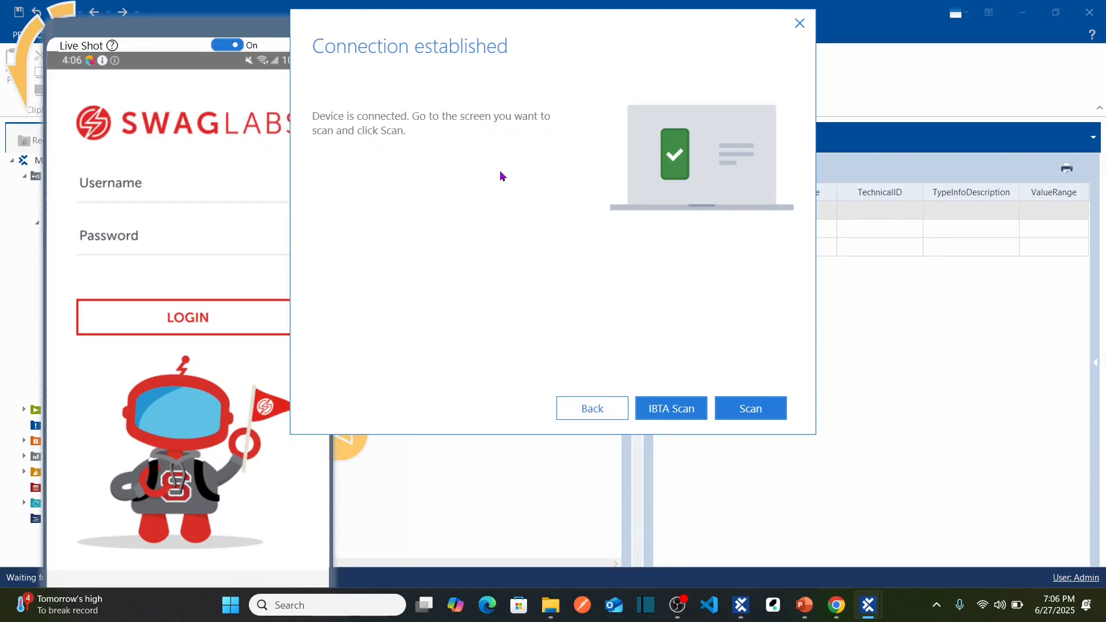
- Scan the Swag Labs login screen and place the XScan window beside the device's live view
left_click(760, 409)
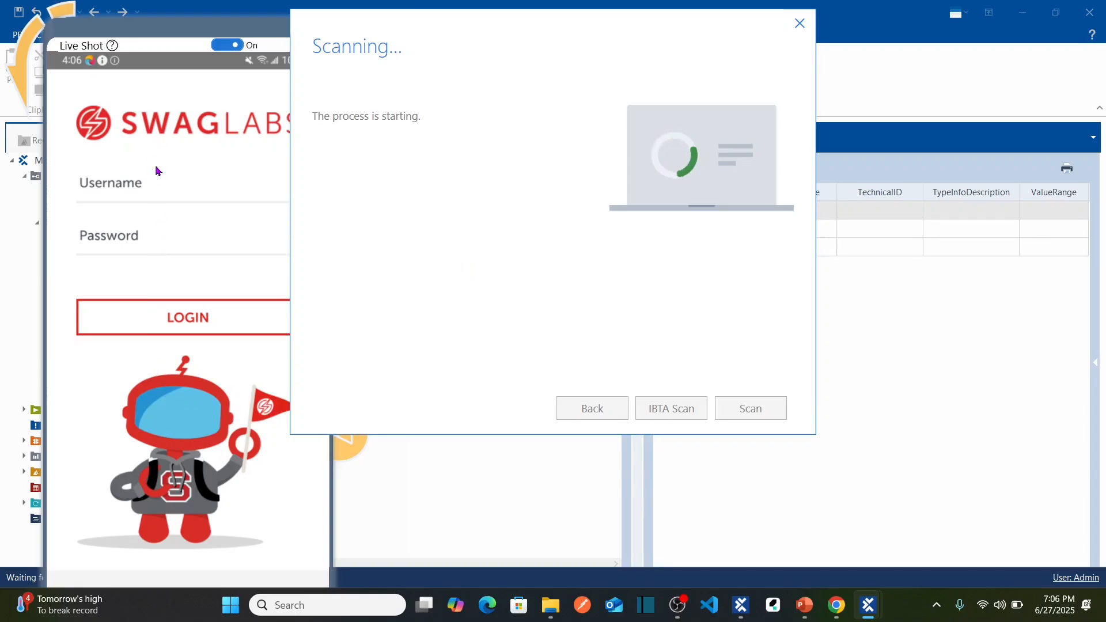
left_click(166, 34)
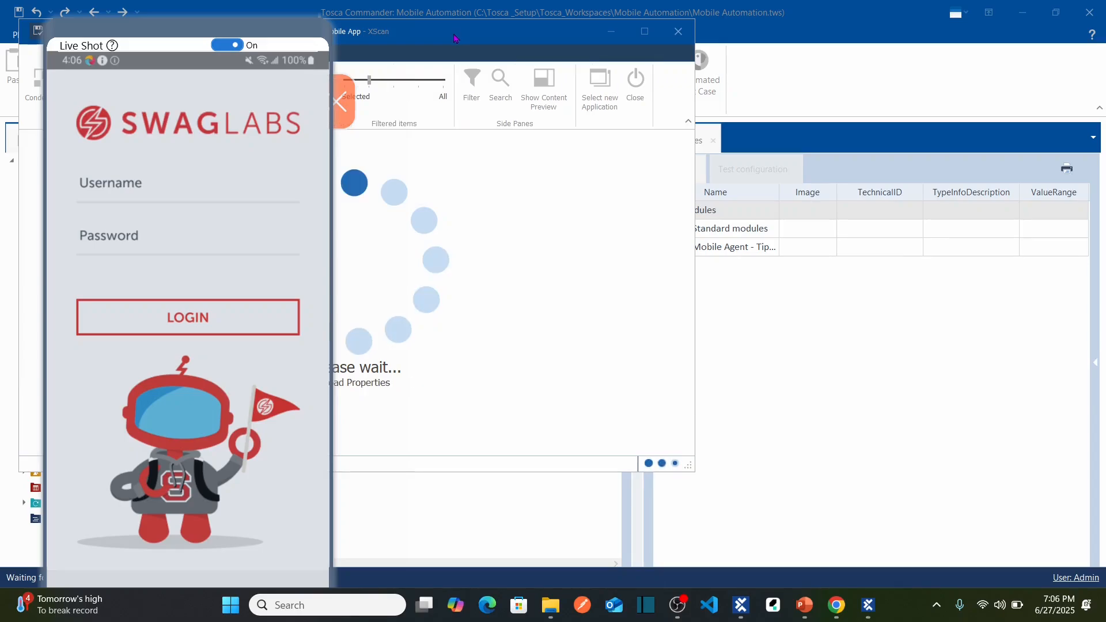
left_click_drag(454, 38, 825, 79)
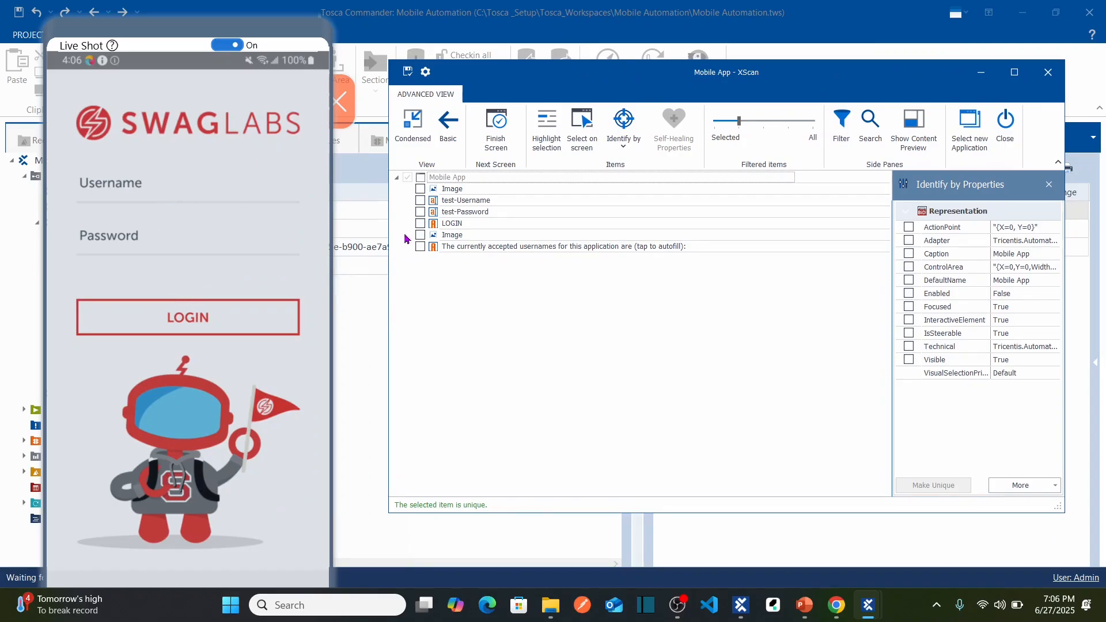
- Include the test-Username and test-Password controls in the scanned module and make each one uniquely identifiable
left_click(421, 201)
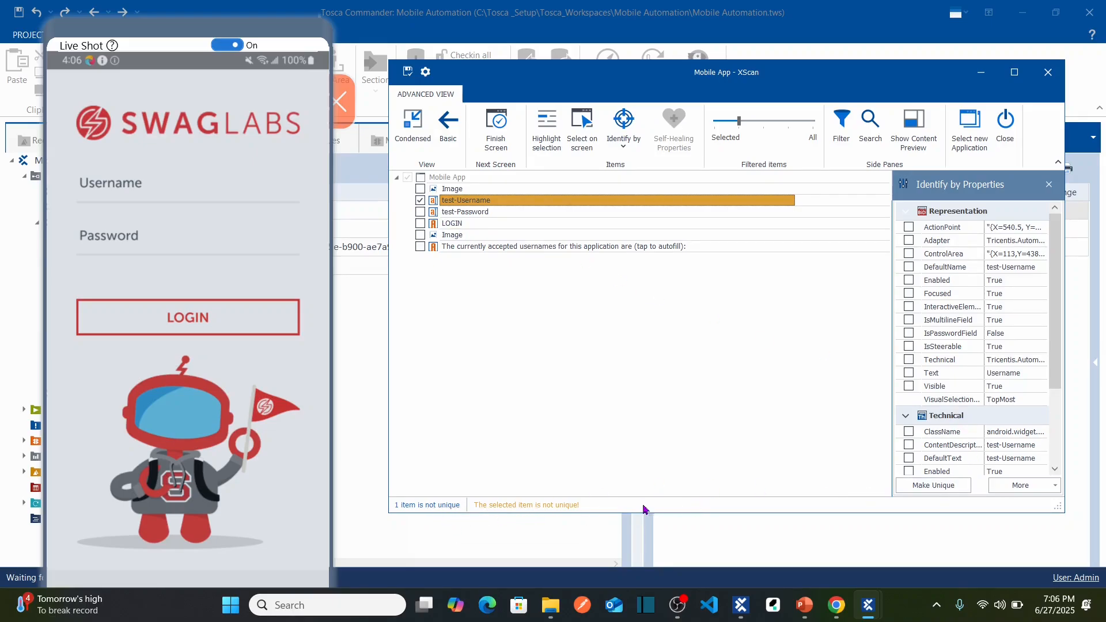
left_click(929, 489)
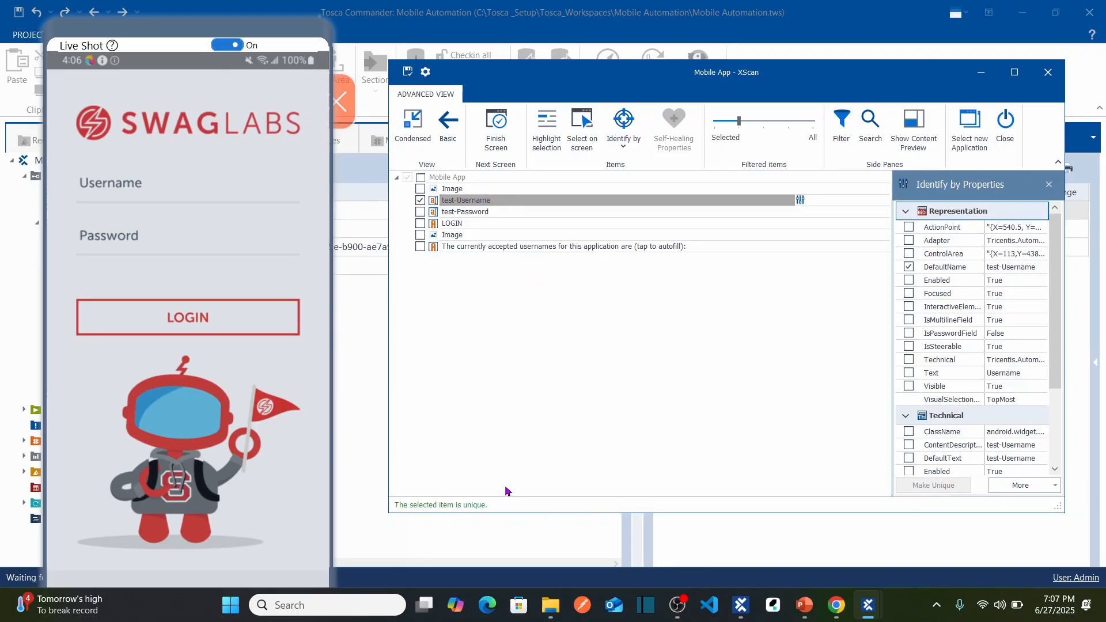
left_click(420, 212)
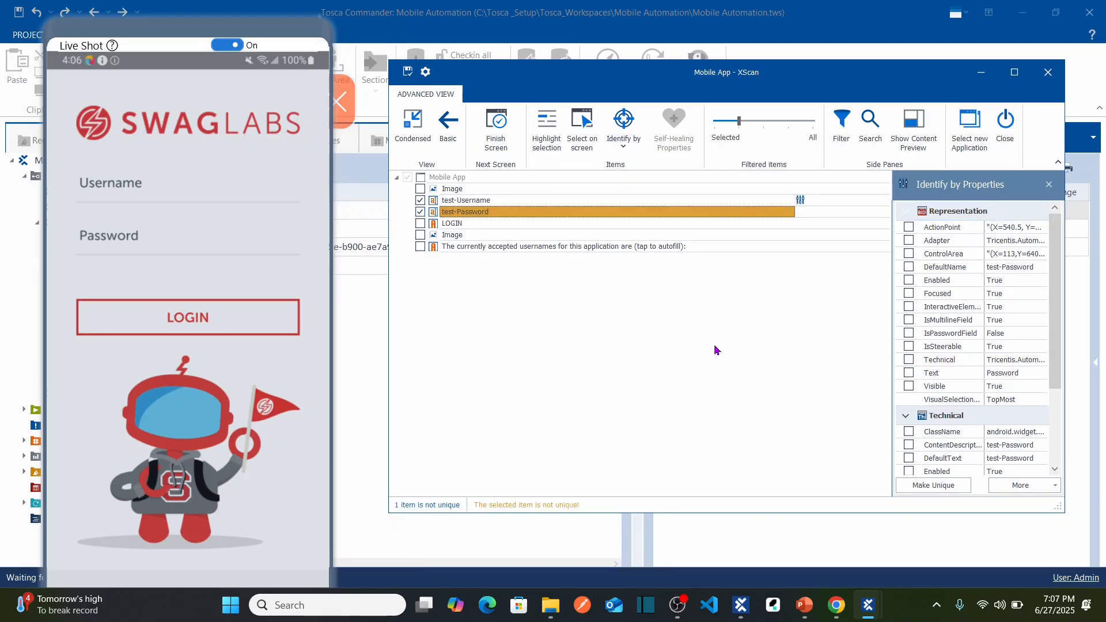
left_click(924, 489)
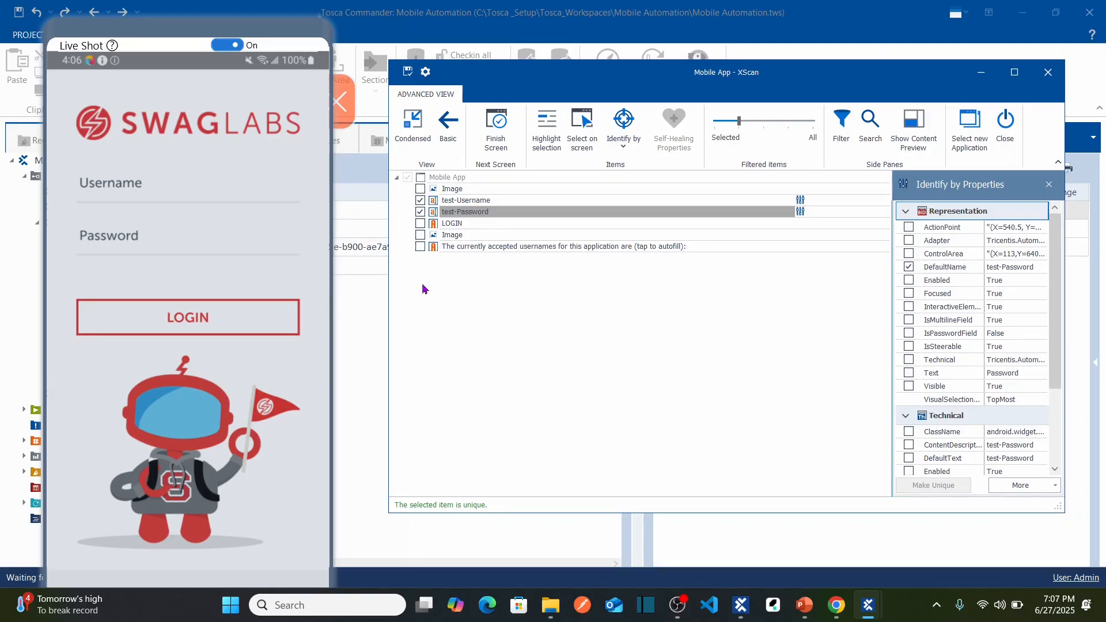
- Add the LOGIN button to the scanned controls by picking it on the device screen, and highlight it in the live view
left_click(585, 136)
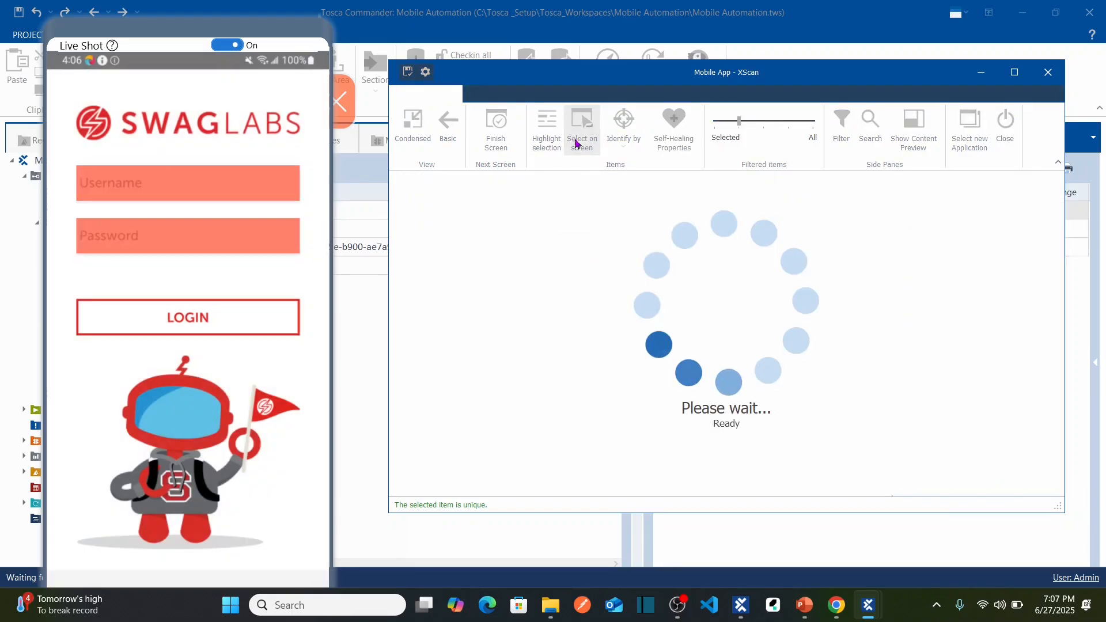
left_click(232, 323)
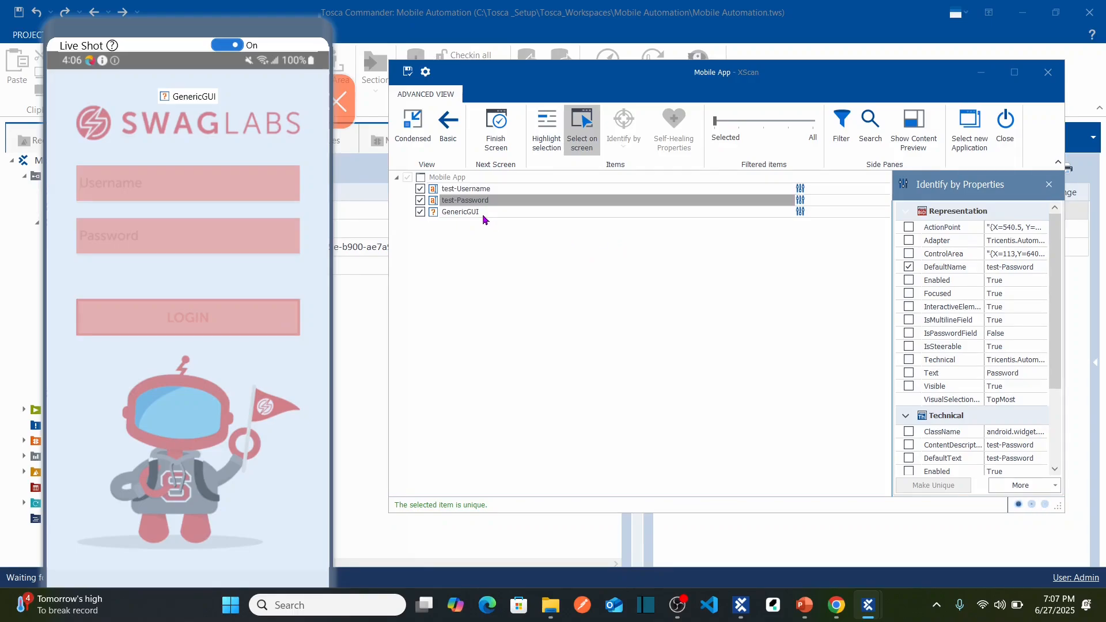
left_click(472, 212)
left_click(548, 143)
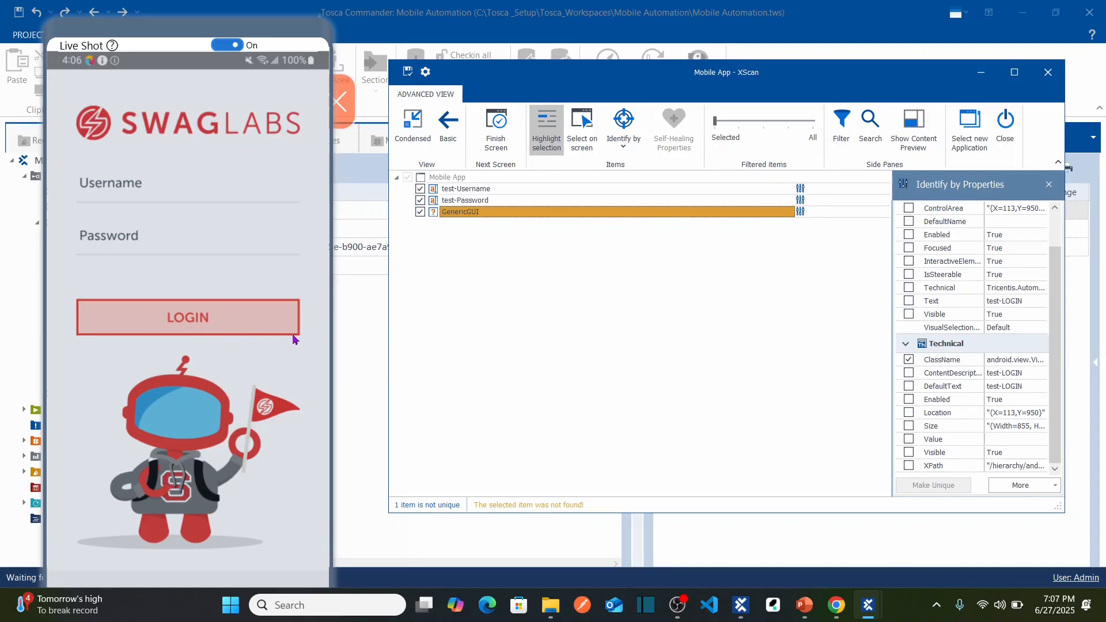
- Highlight the username, password and login controls on the device one by one, and save the module
left_click(475, 191)
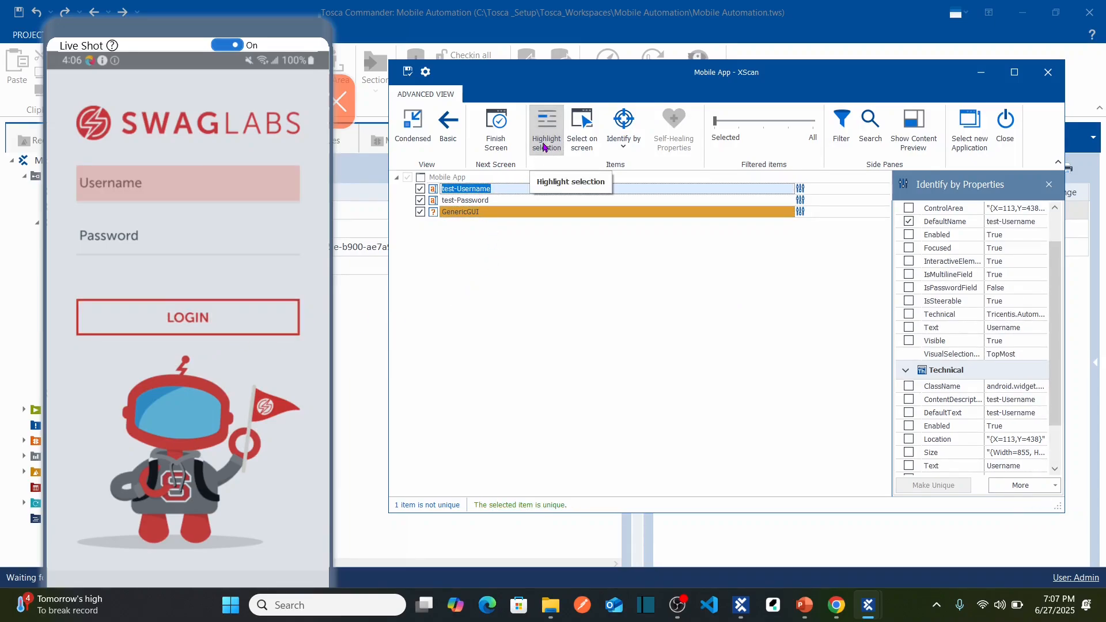
left_click(481, 201)
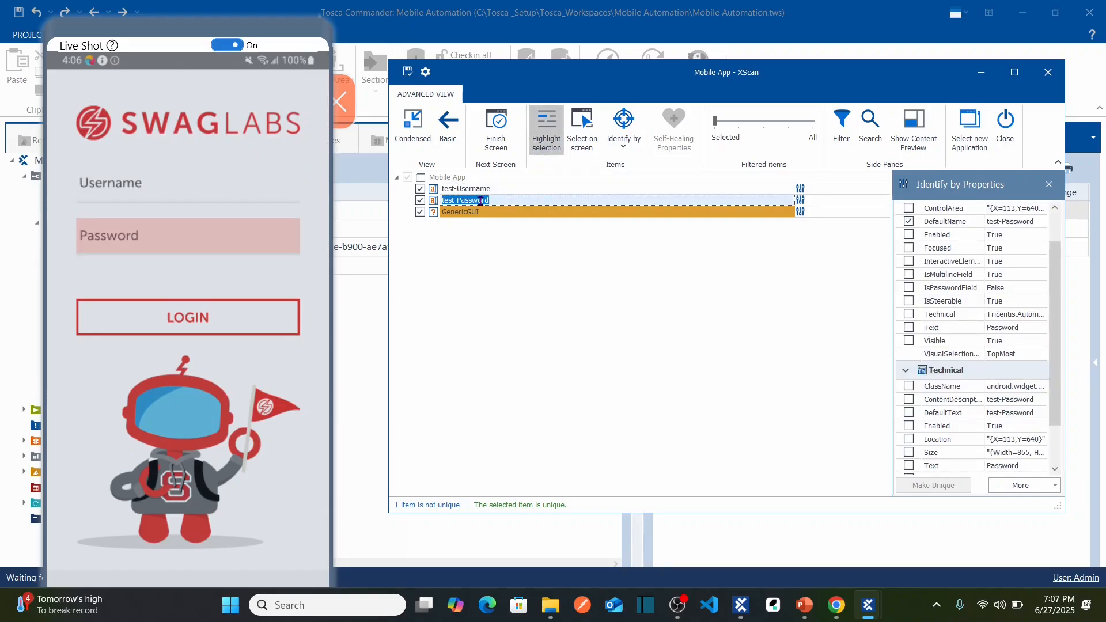
left_click(489, 213)
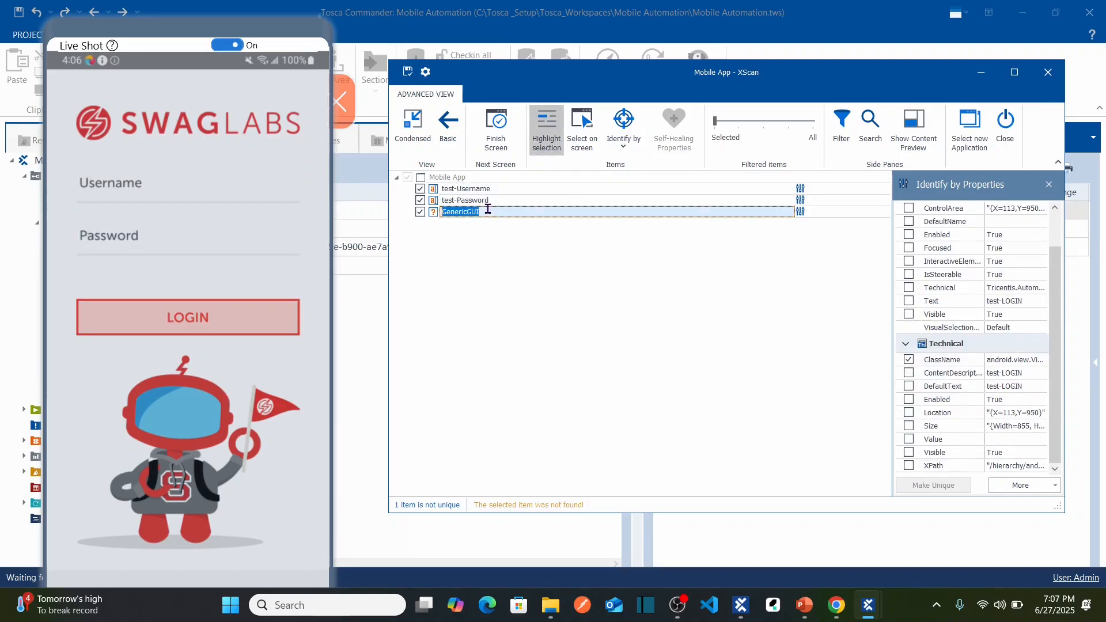
left_click(494, 189)
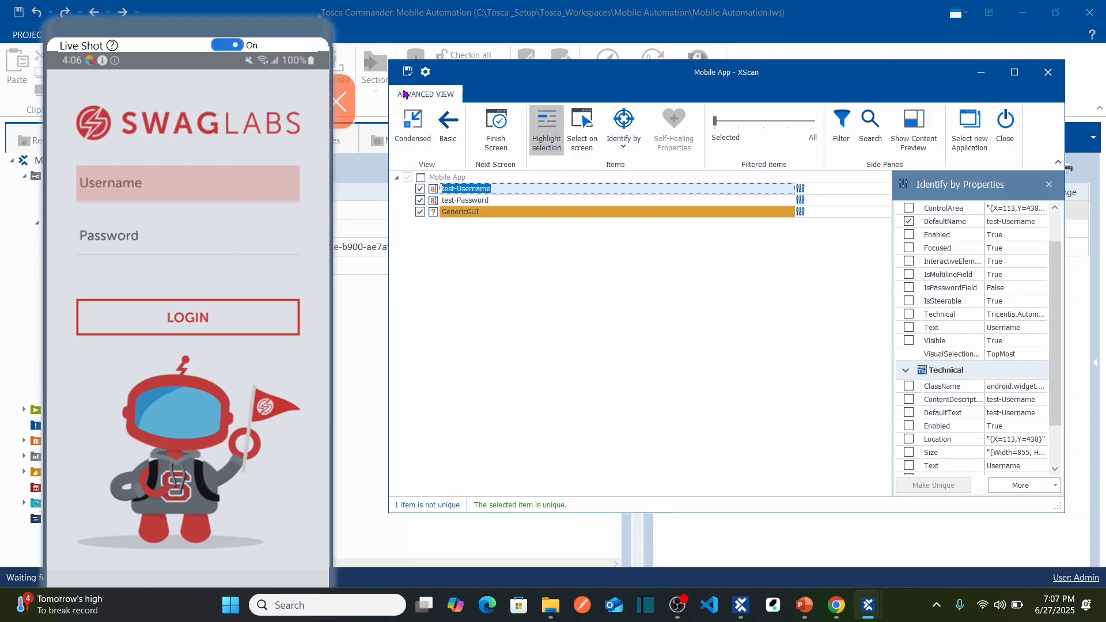
left_click(408, 71)
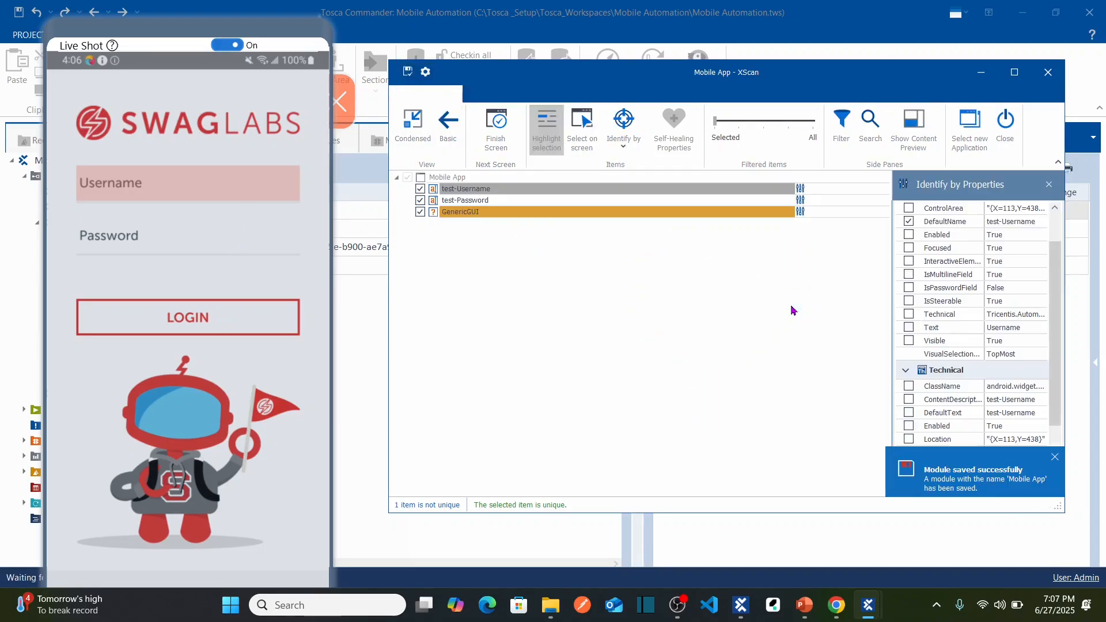
- Switch to Sauce Labs in the browser and check the real devices offered for live mobile app testing
mouse_move(222, 35)
left_mouse_down()
mouse_move(297, 33)
mouse_move(242, 24)
mouse_move(254, 37)
mouse_move(241, 37)
left_mouse_up()
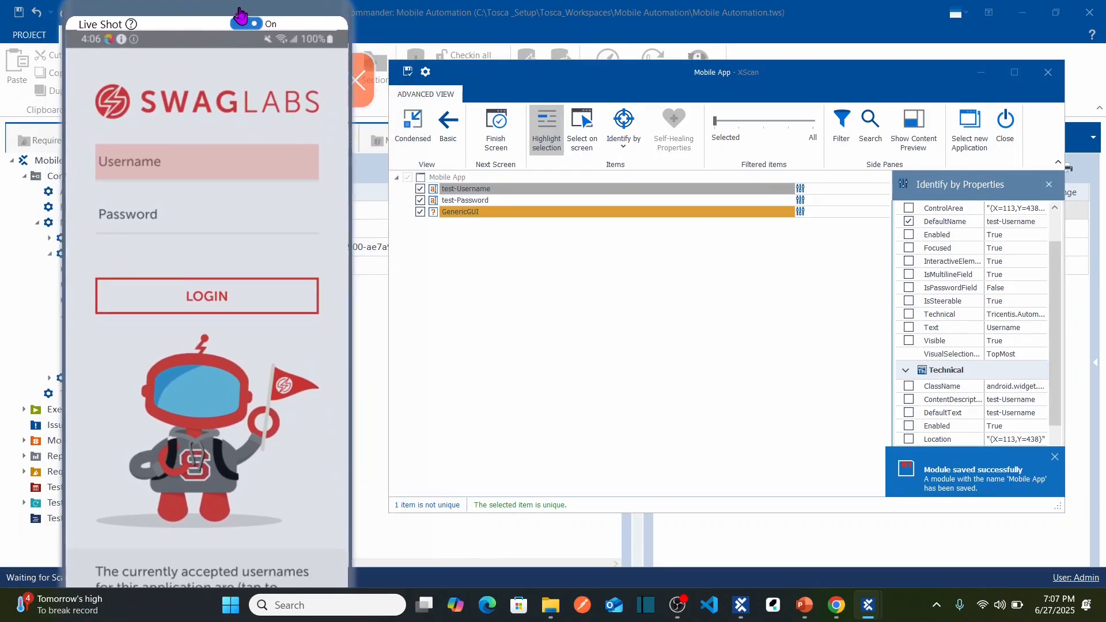
left_click(838, 615)
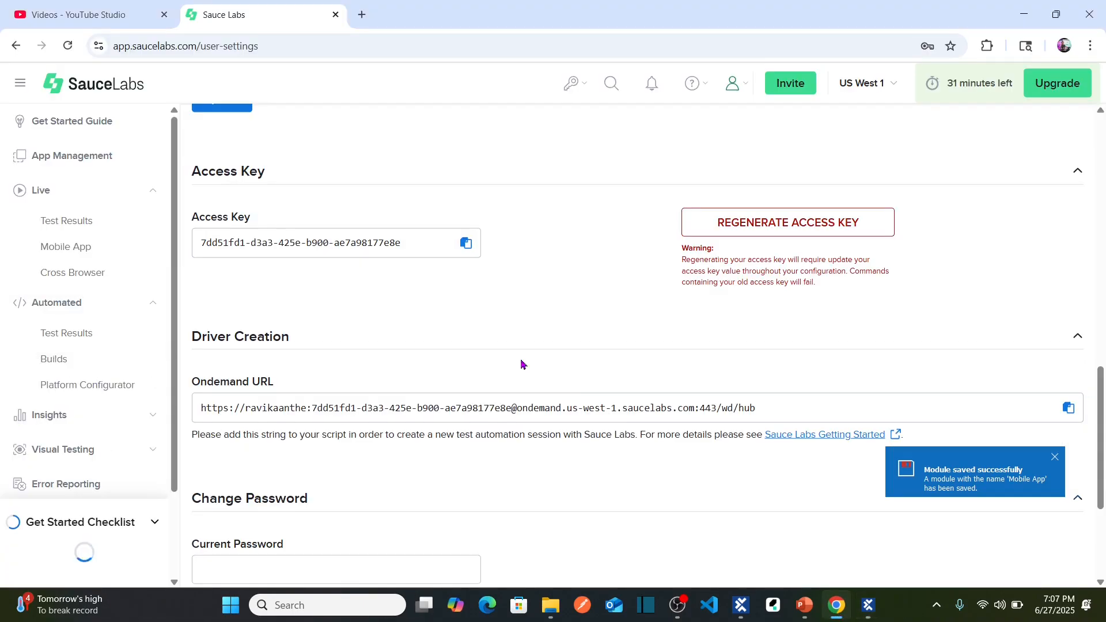
left_click(92, 248)
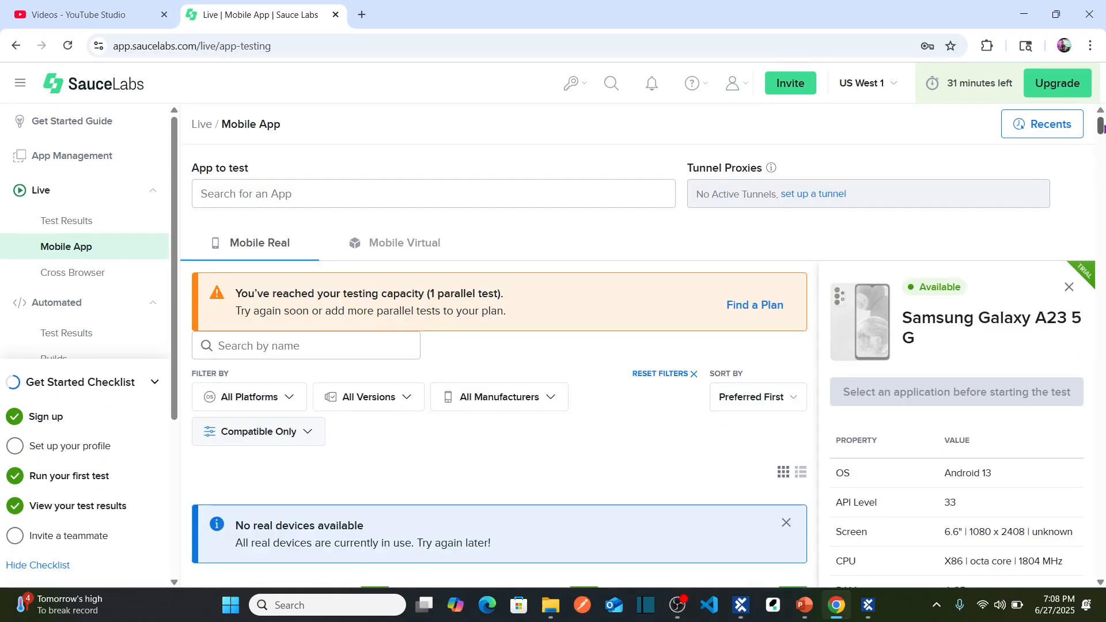
left_click_drag(1102, 124, 1102, 136)
- Return to the XScan window beside the device's live view and close the scan
left_click(741, 605)
mouse_move(868, 604)
left_click(914, 547)
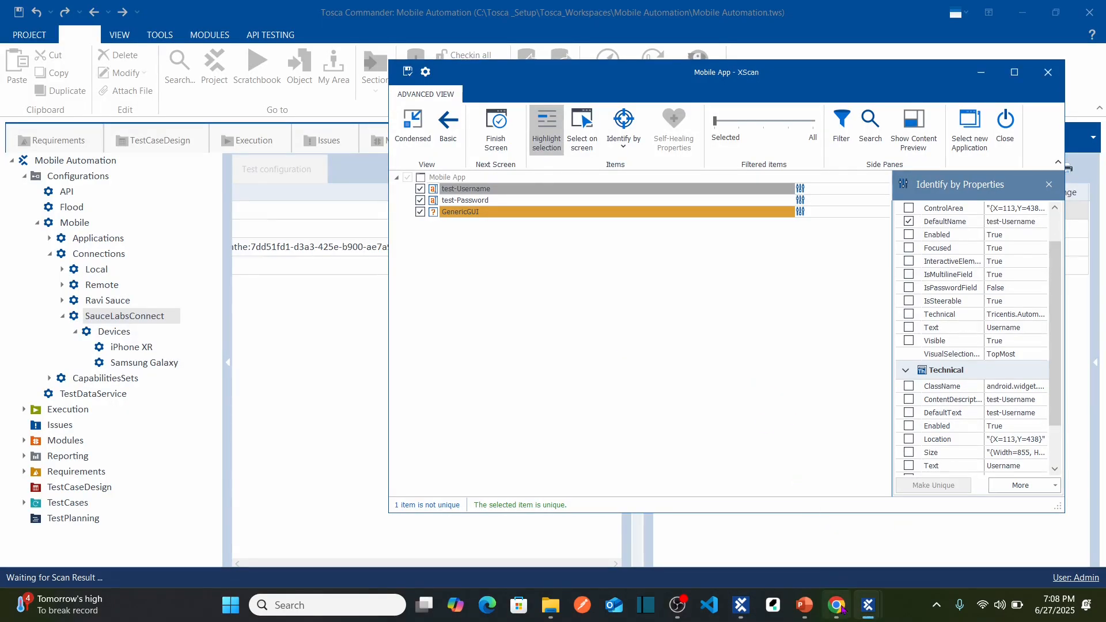
mouse_move(864, 604)
left_click(809, 553)
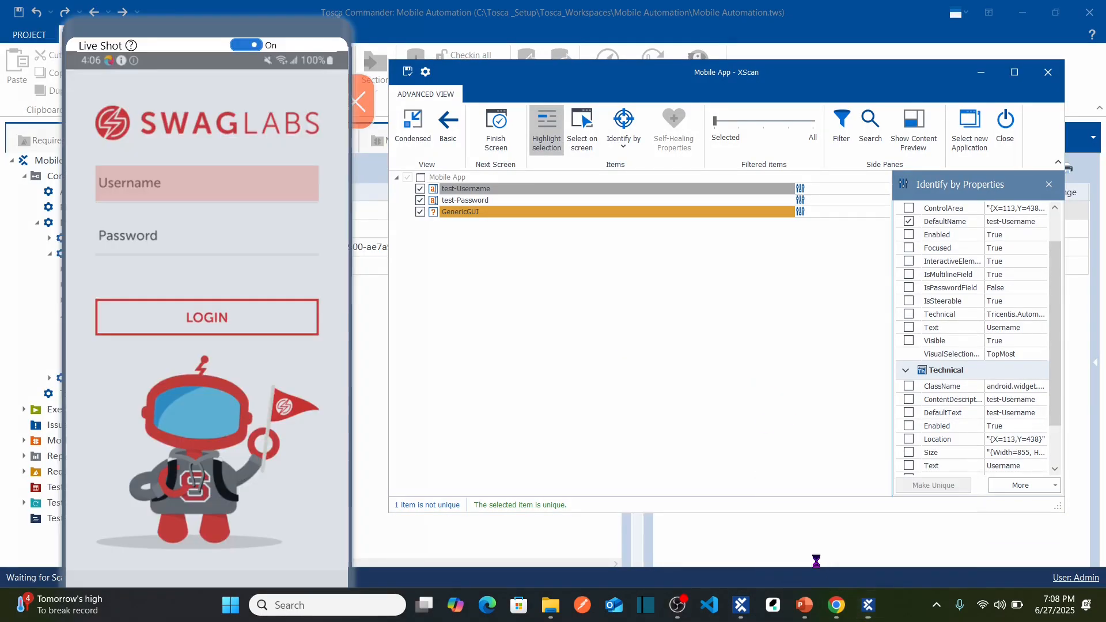
left_click(1006, 126)
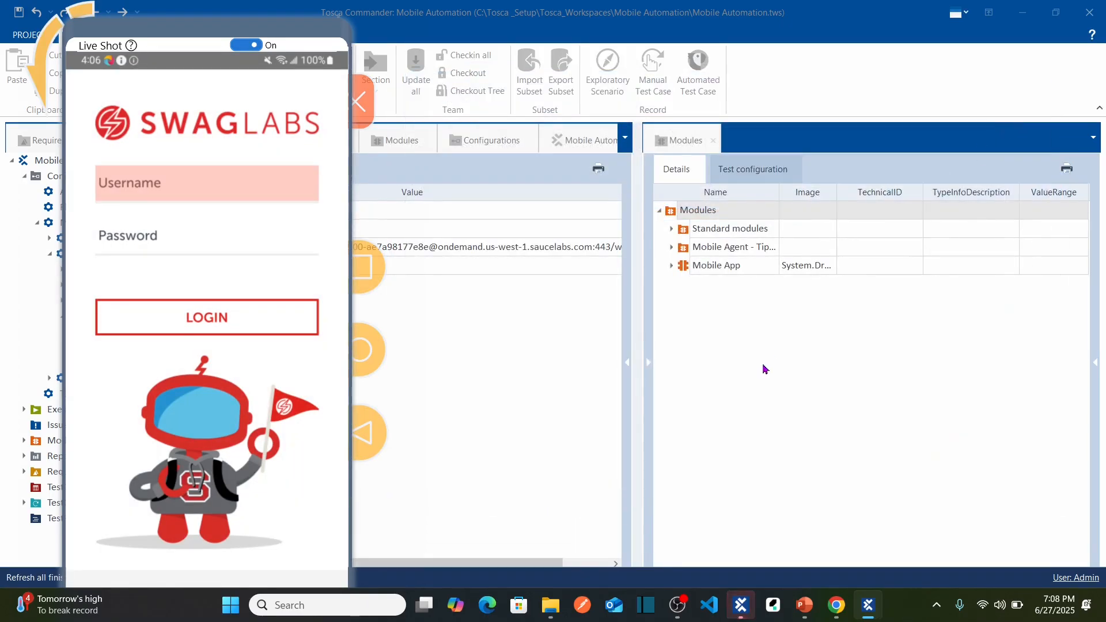
- Expand the scanned Mobile App module and check its test-Username, test-Password and GenericGUI controls
left_click(672, 265)
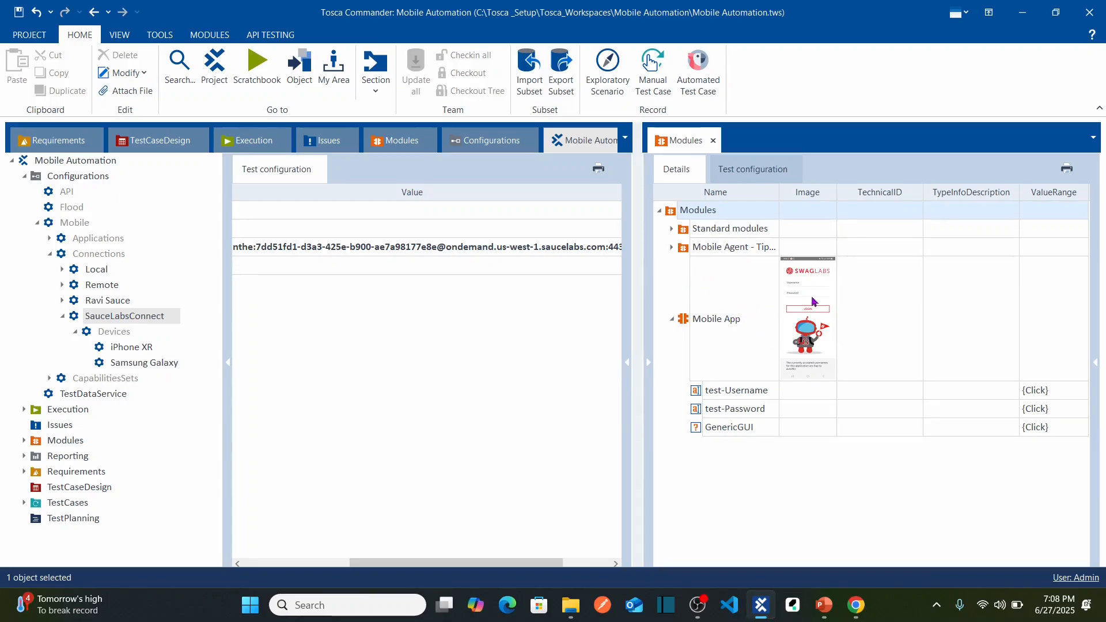
left_click(731, 342)
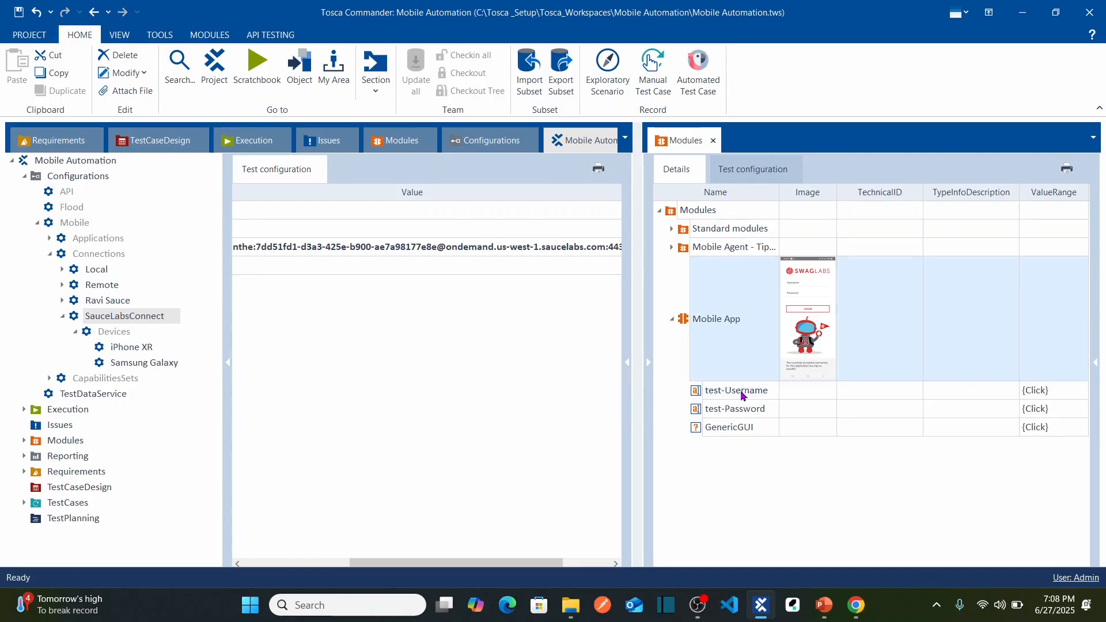
left_click(750, 410)
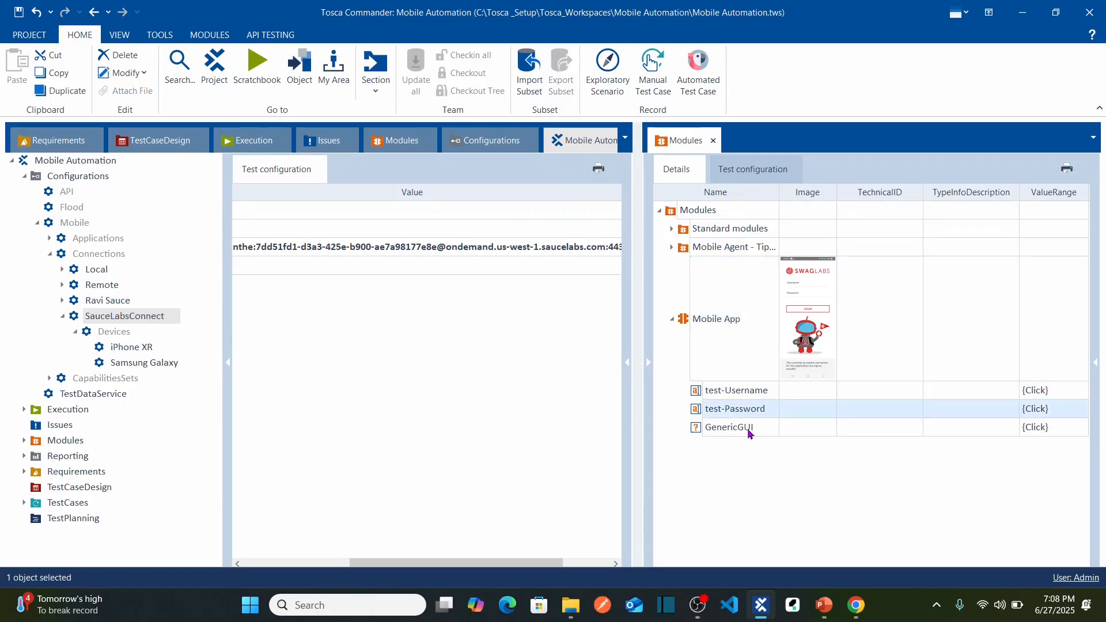
left_click(749, 430)
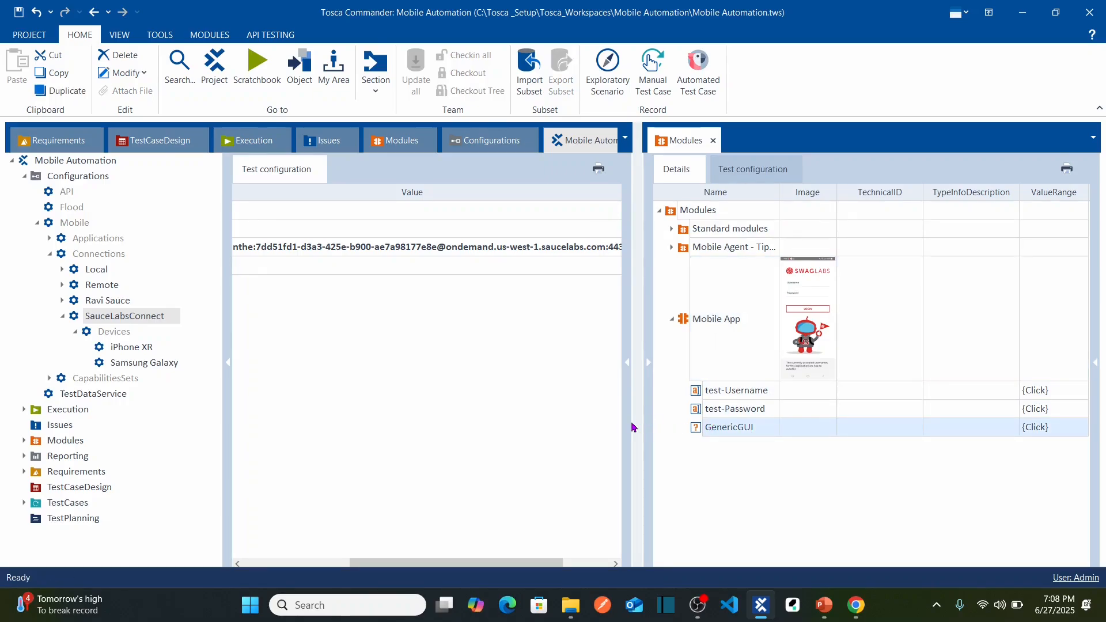
- Widen the Modules pane and rename the scanned Mobile App module as Mobile App Android
left_click_drag(637, 425, 595, 425)
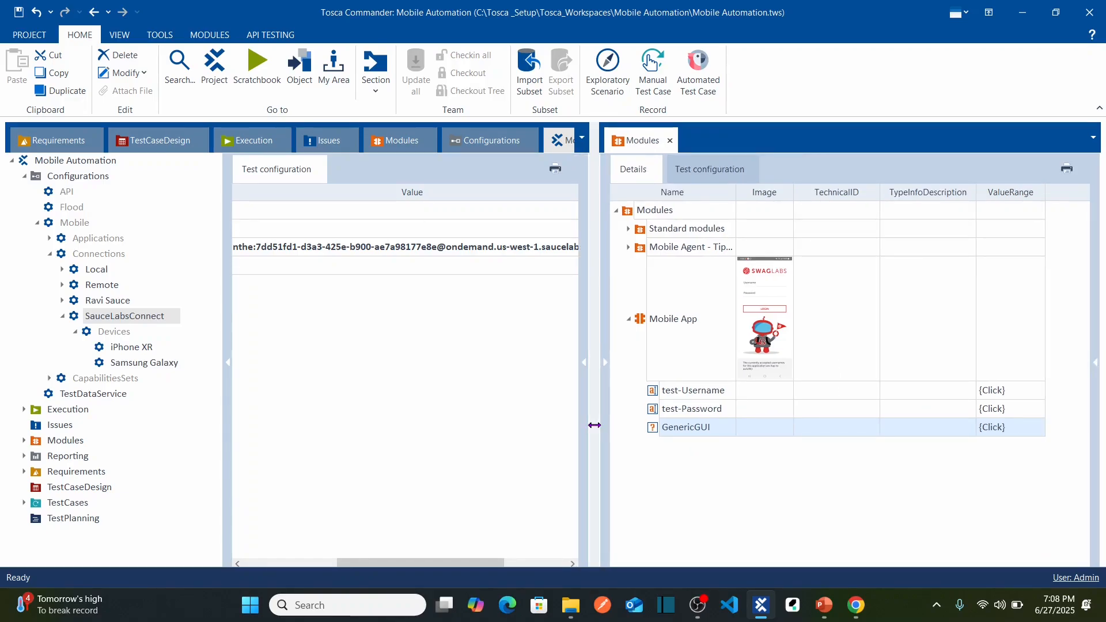
left_click(855, 604)
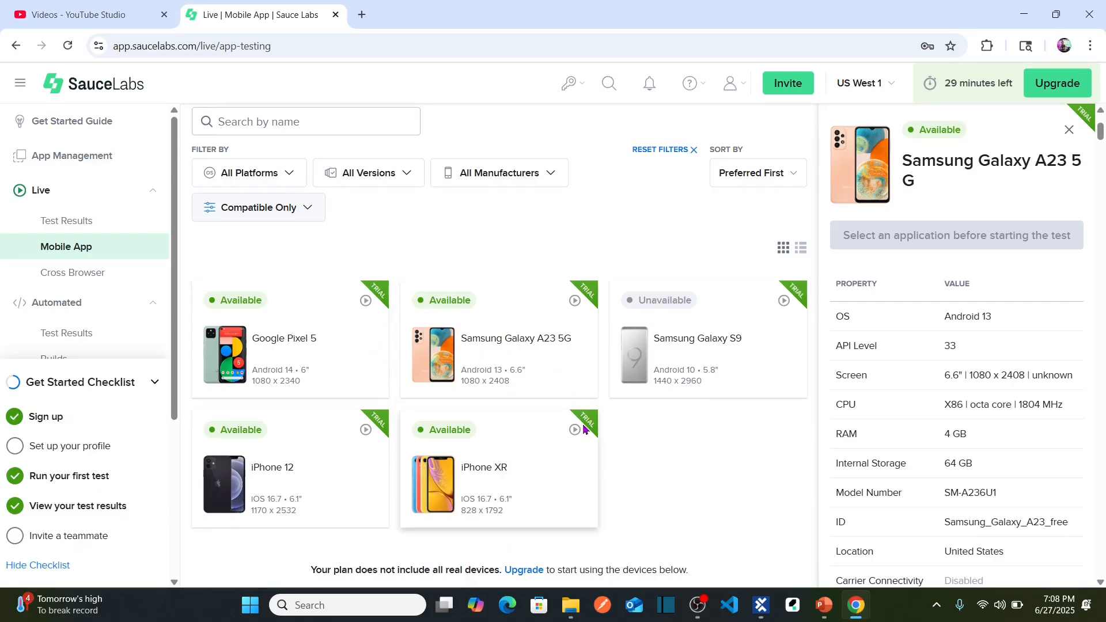
key("alt+Tab")
left_click(662, 214)
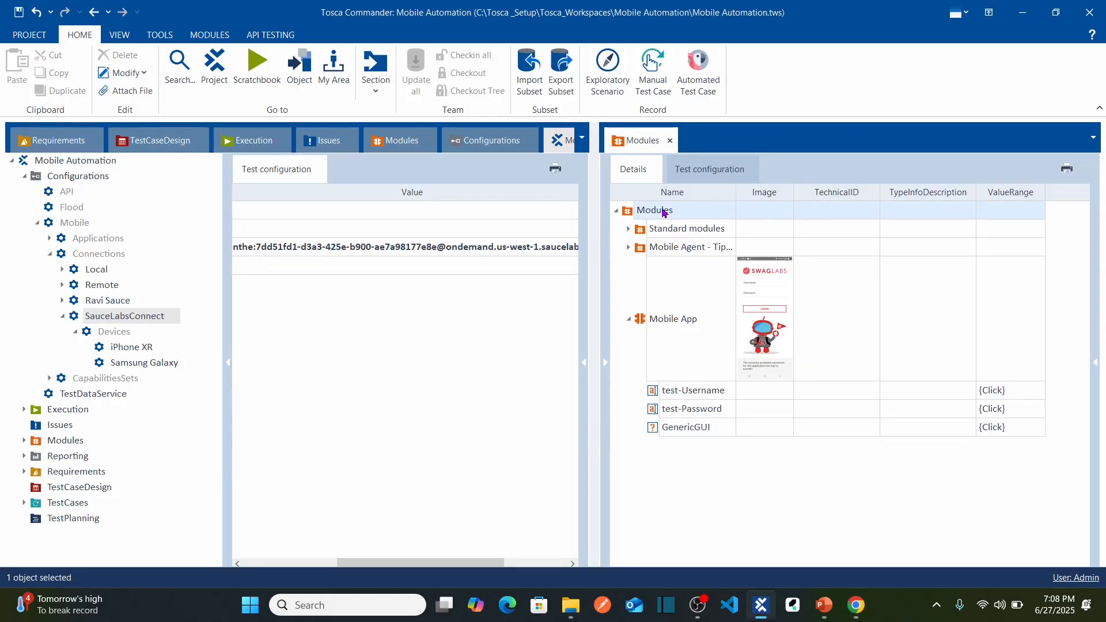
left_click(705, 301)
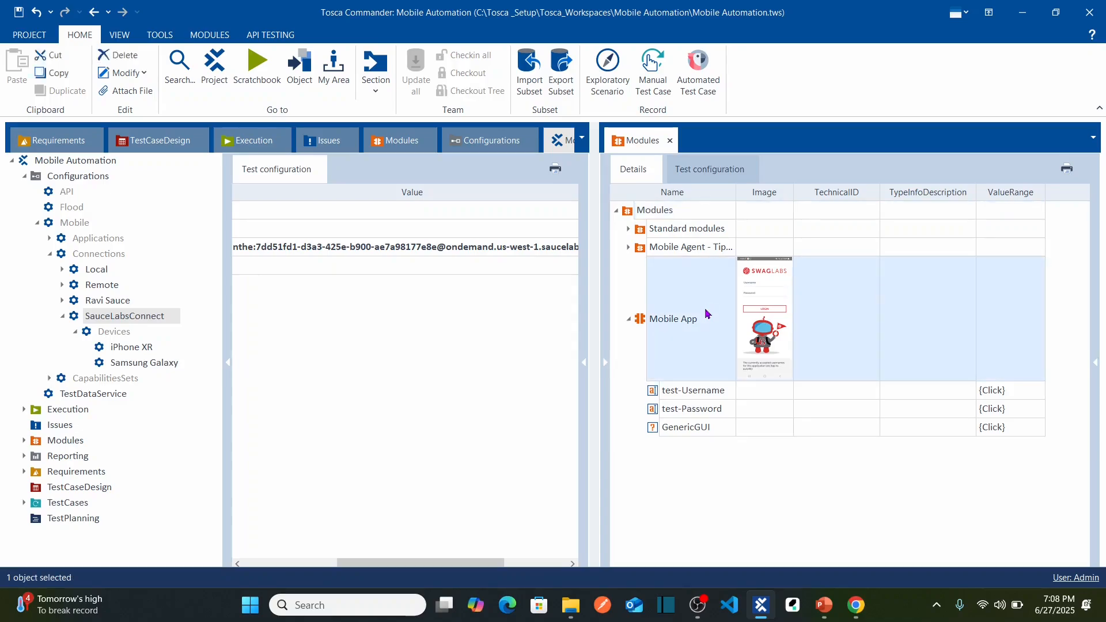
left_click(703, 319)
type("Android")
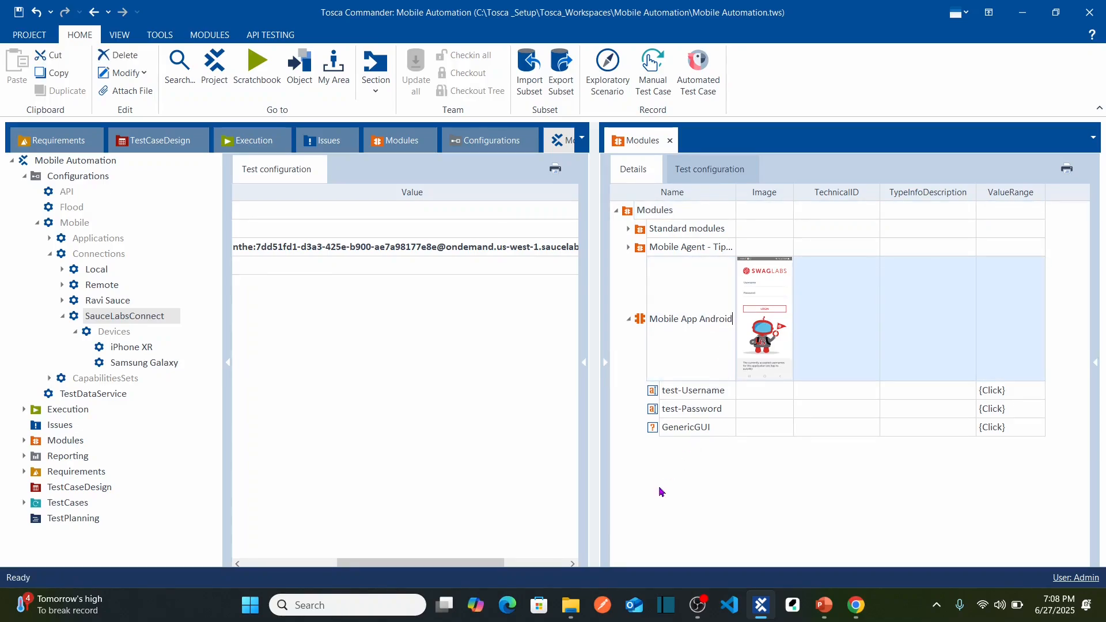
left_click(633, 213)
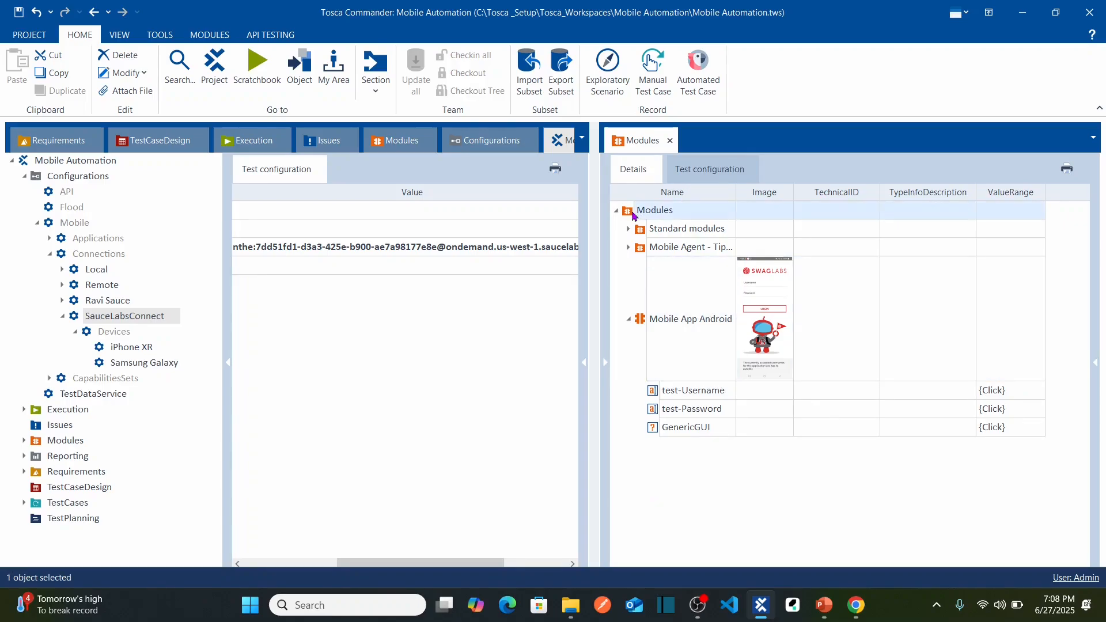
- Start a mobile scan on the Modules folder, select the SauceLabsConnect connection and check its name, type and server address
right_click(634, 214)
mouse_move(743, 251)
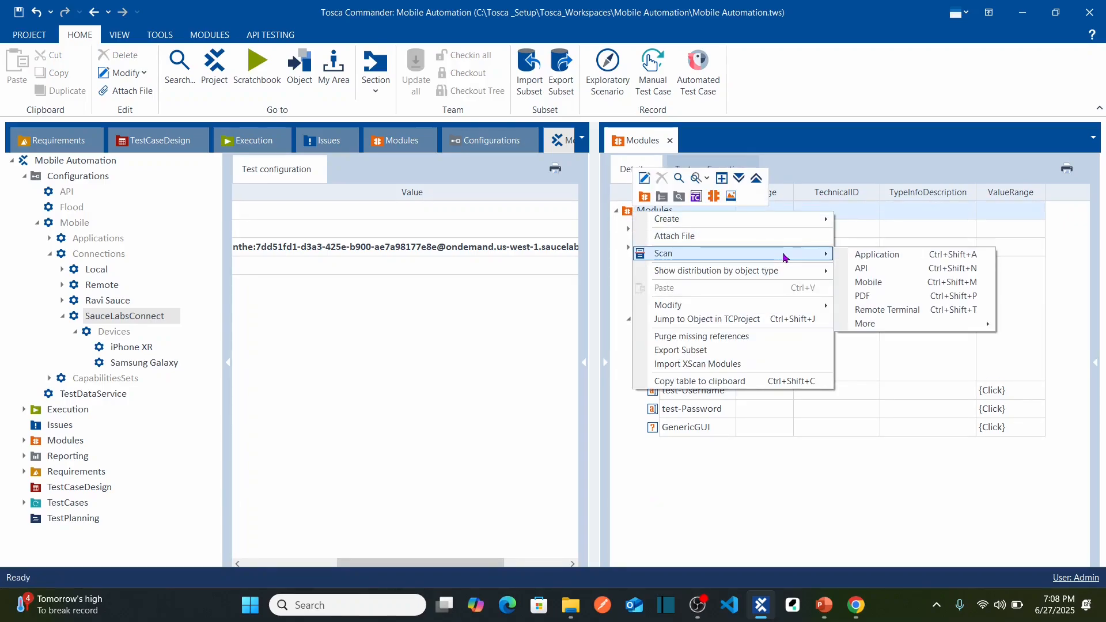
left_click(879, 281)
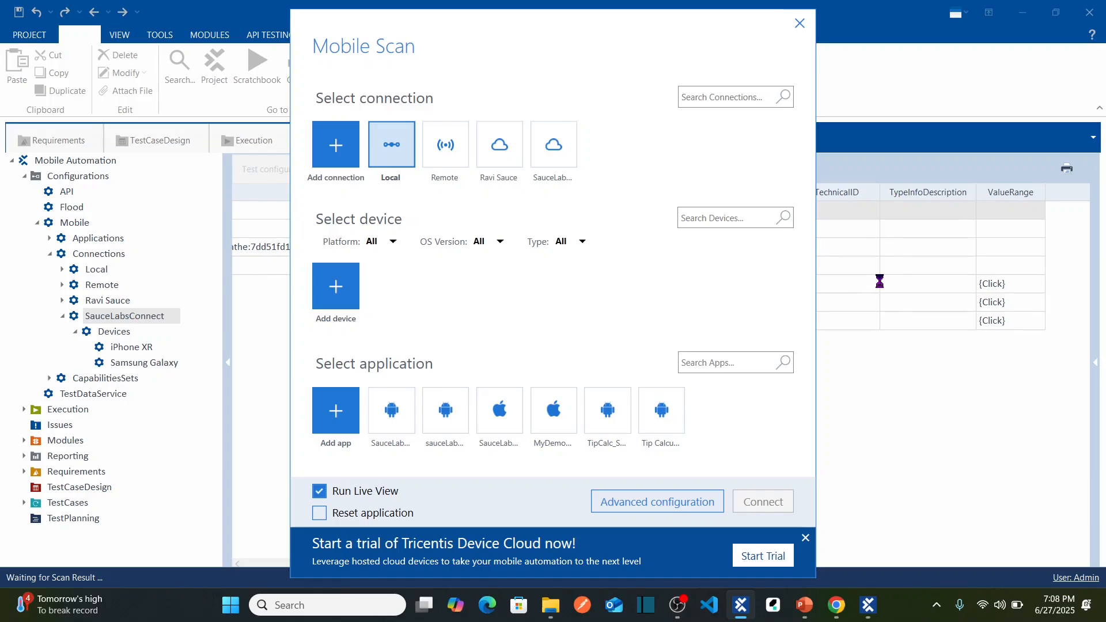
left_click(555, 159)
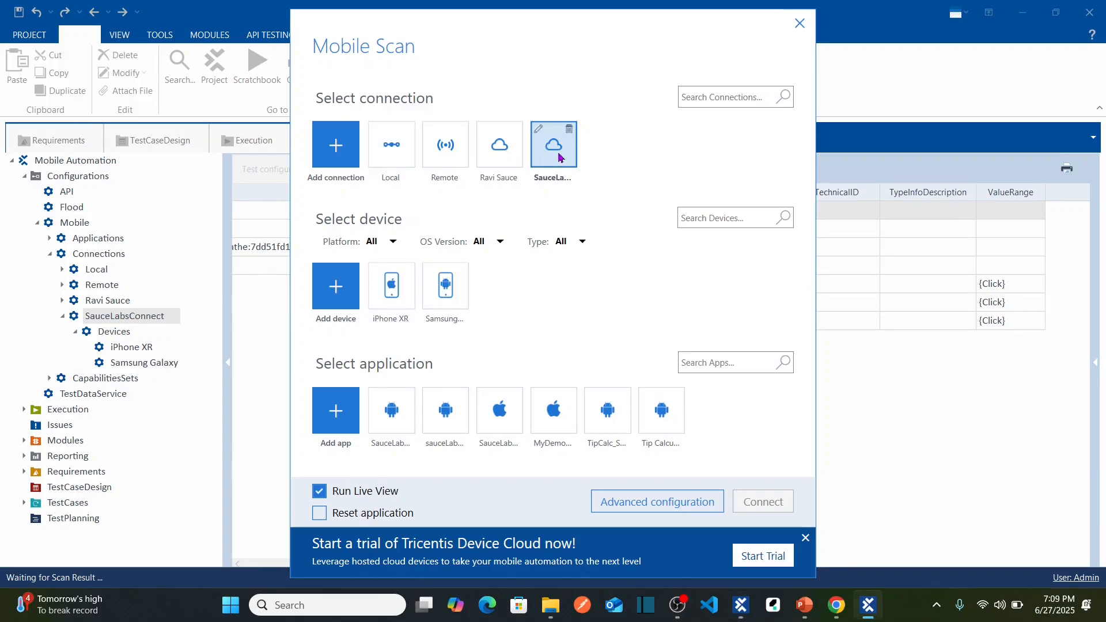
left_click(539, 131)
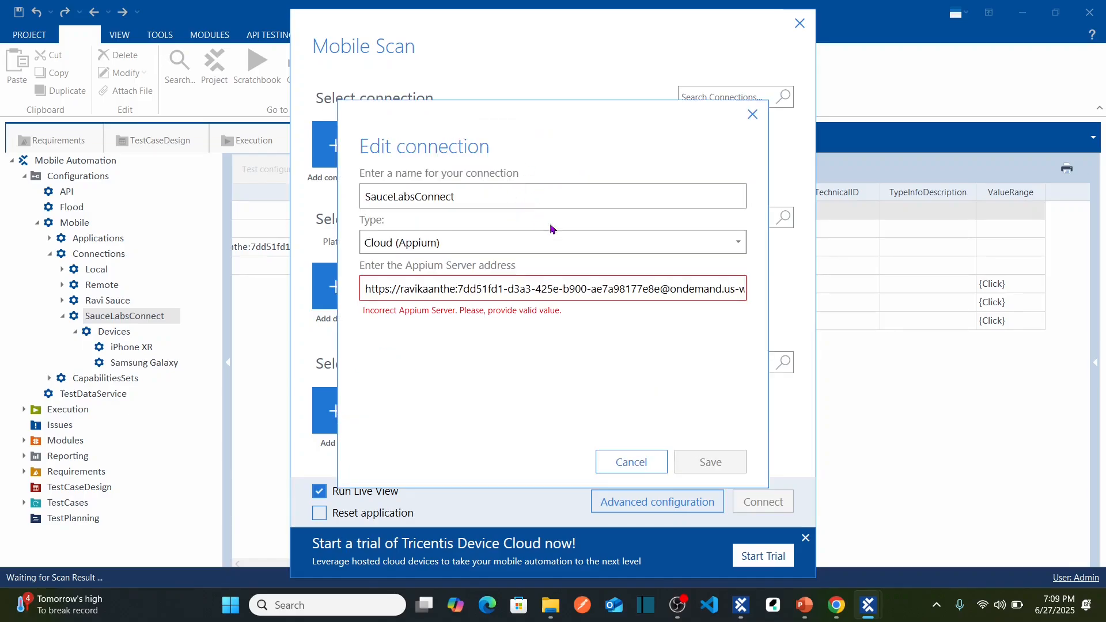
left_click(630, 461)
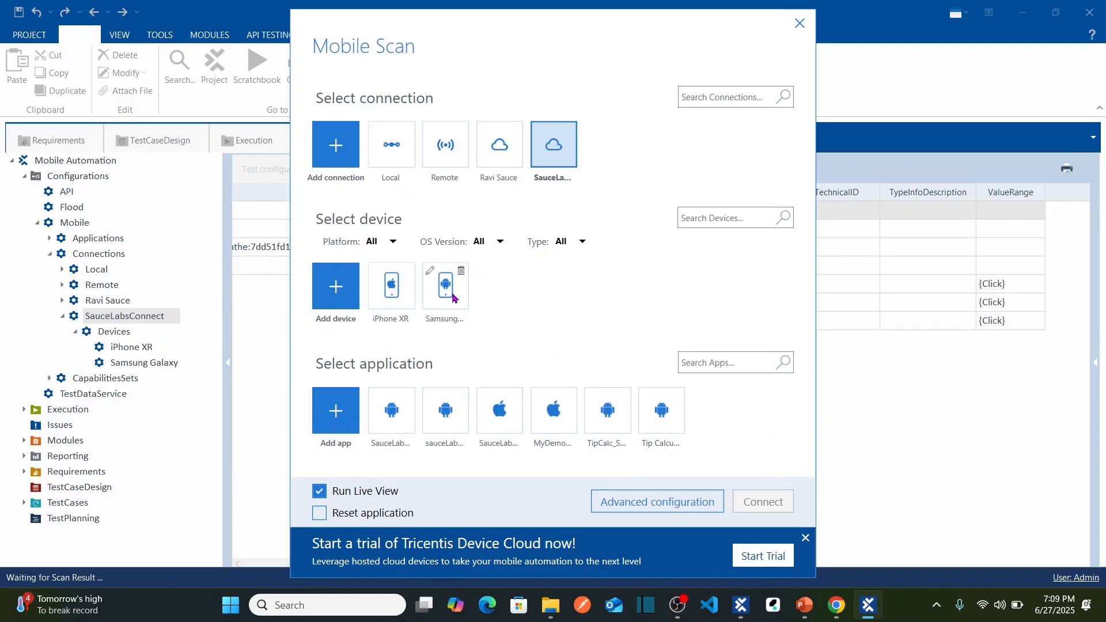
- Select the iPhone XR device for the scan, compare its device ID with Sauce Labs, and save it as a real iOS device
left_click(396, 297)
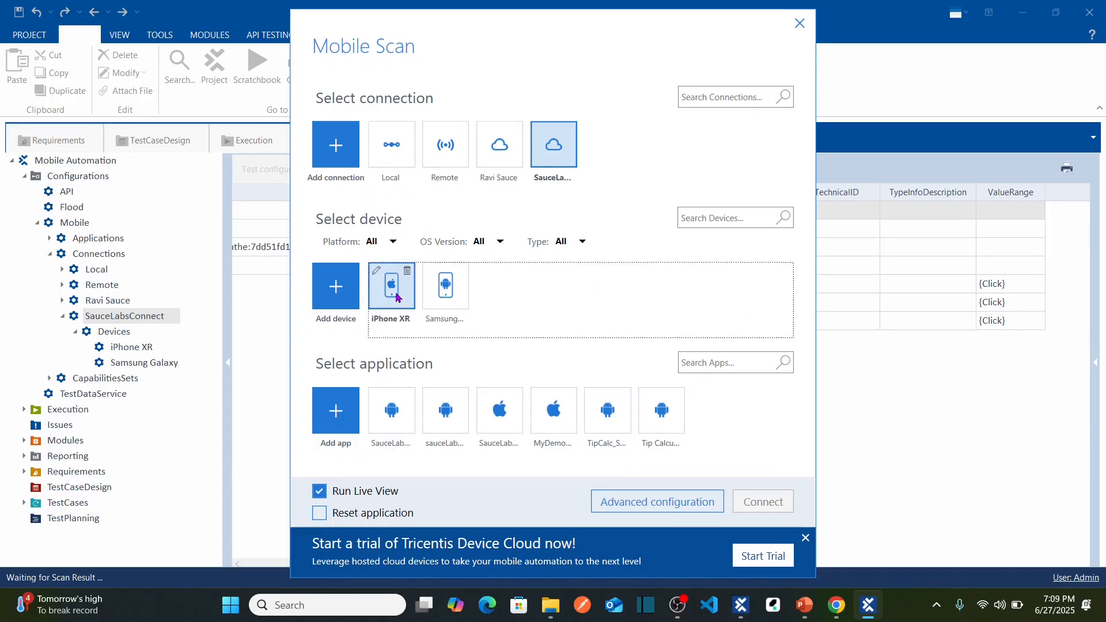
key("alt+Tab")
left_click(475, 487)
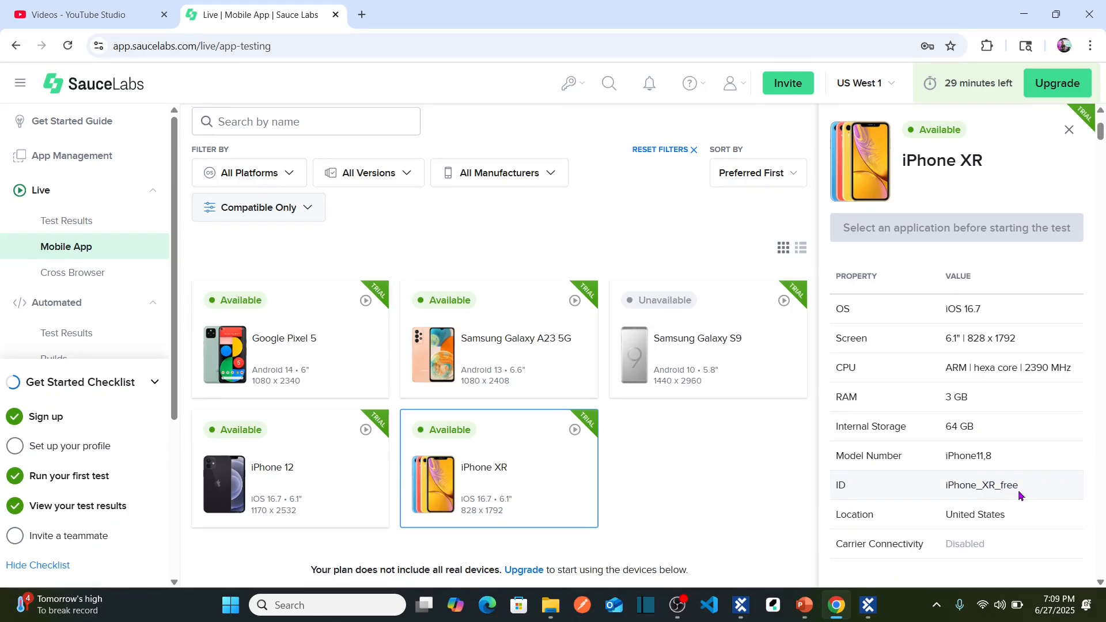
key("alt+Tab")
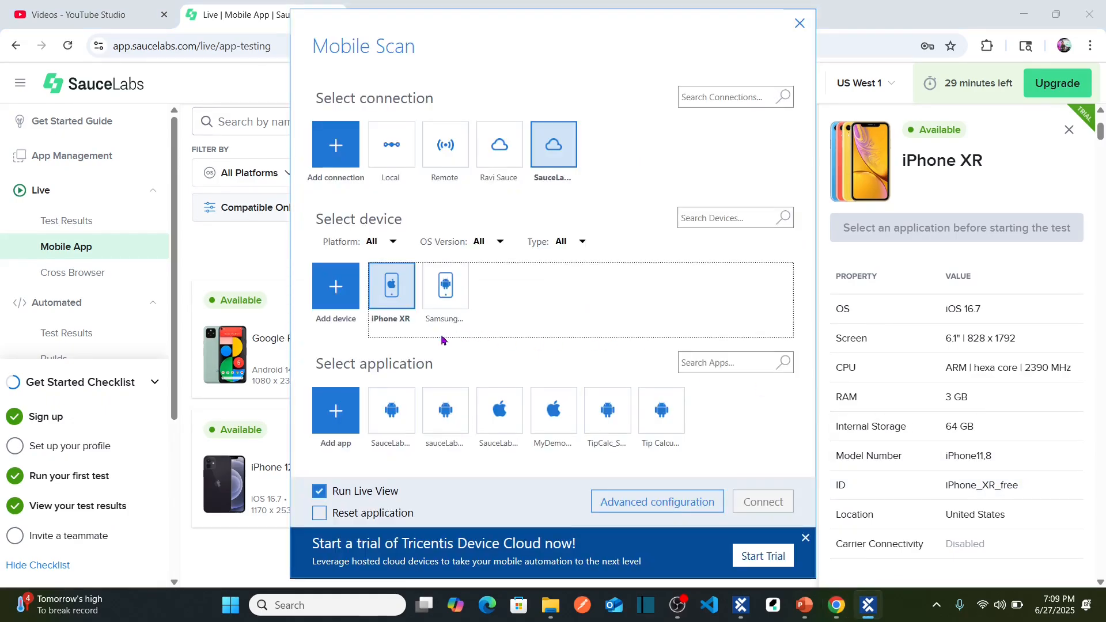
double_click(379, 277)
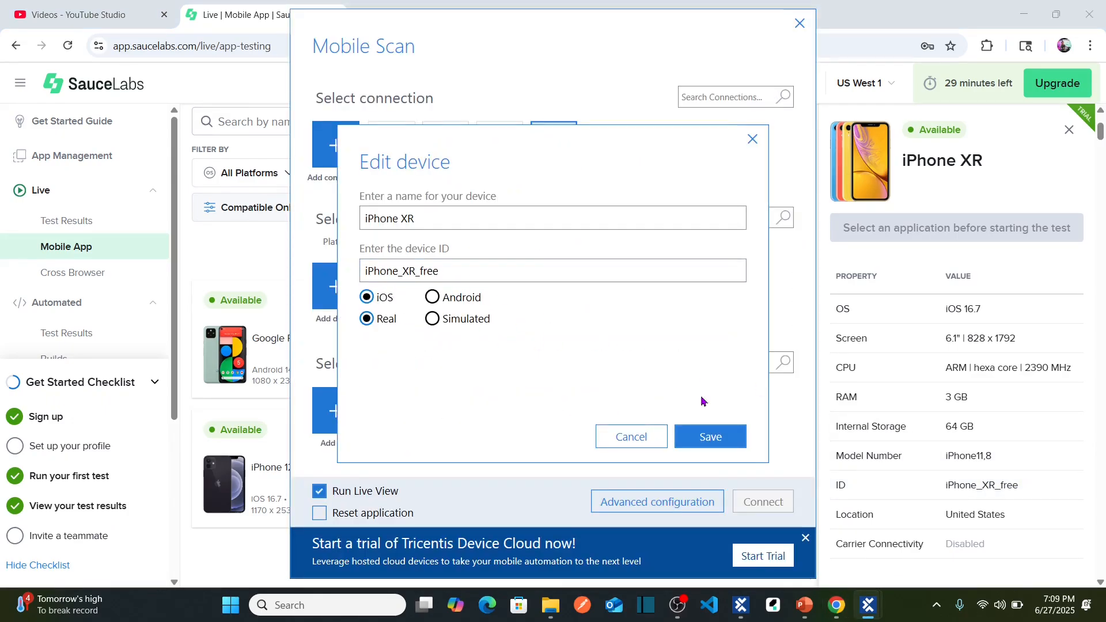
left_click(706, 441)
- Switch to Sauce Labs app management, open the iOS SwagLabsMobileApp's builds and copy the file name SauceLabs.ipa
mouse_move(402, 423)
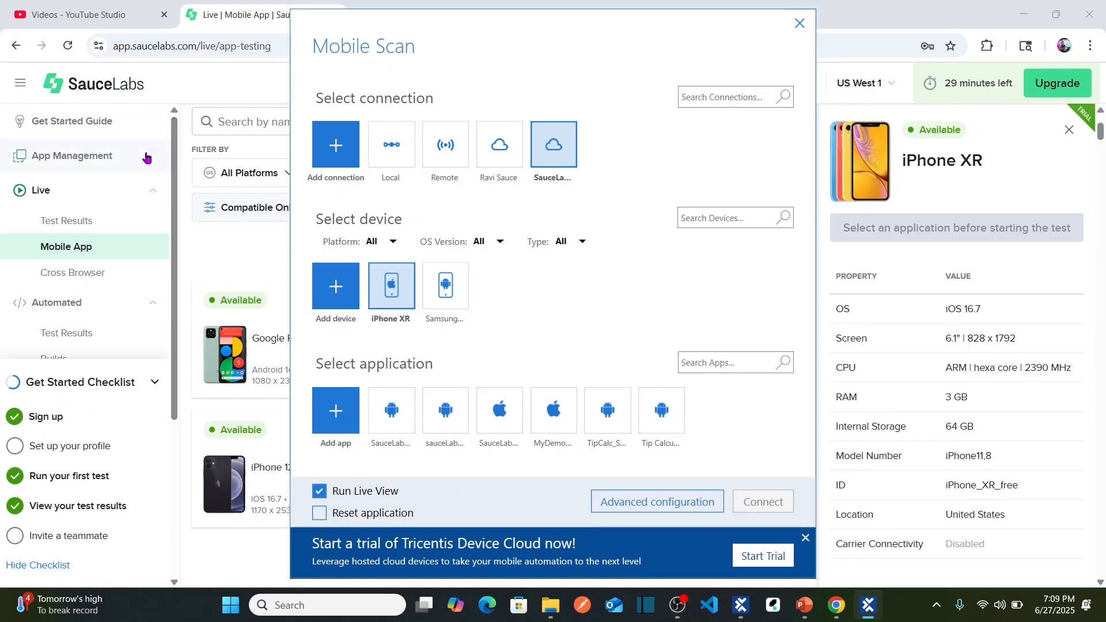
left_click(99, 159)
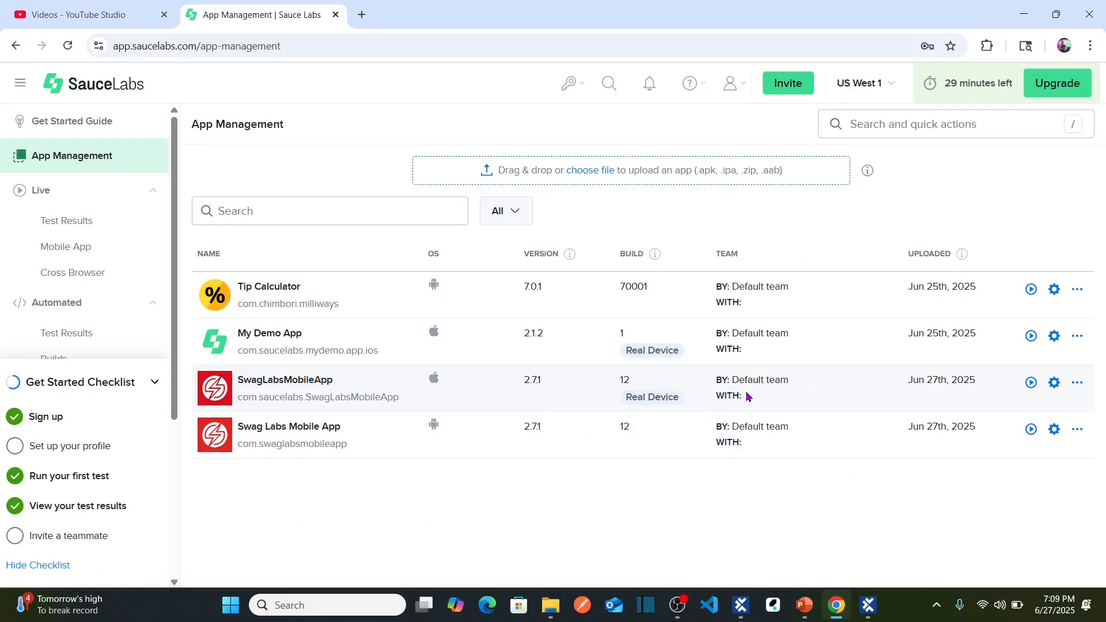
left_click(1054, 384)
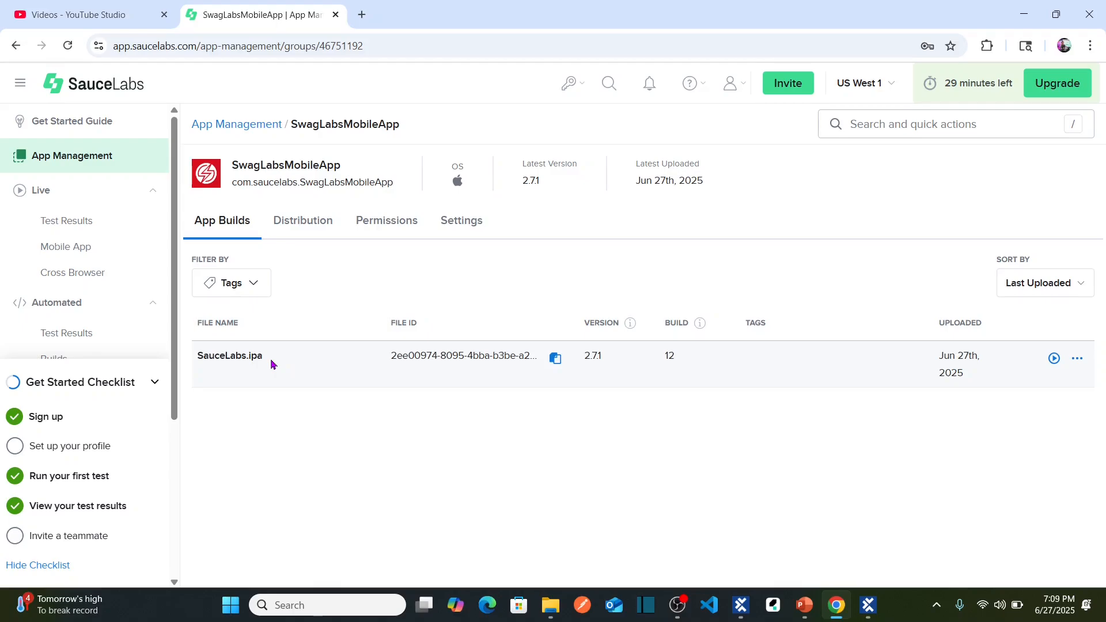
left_click_drag(267, 361, 196, 357)
key("ctrl+c")
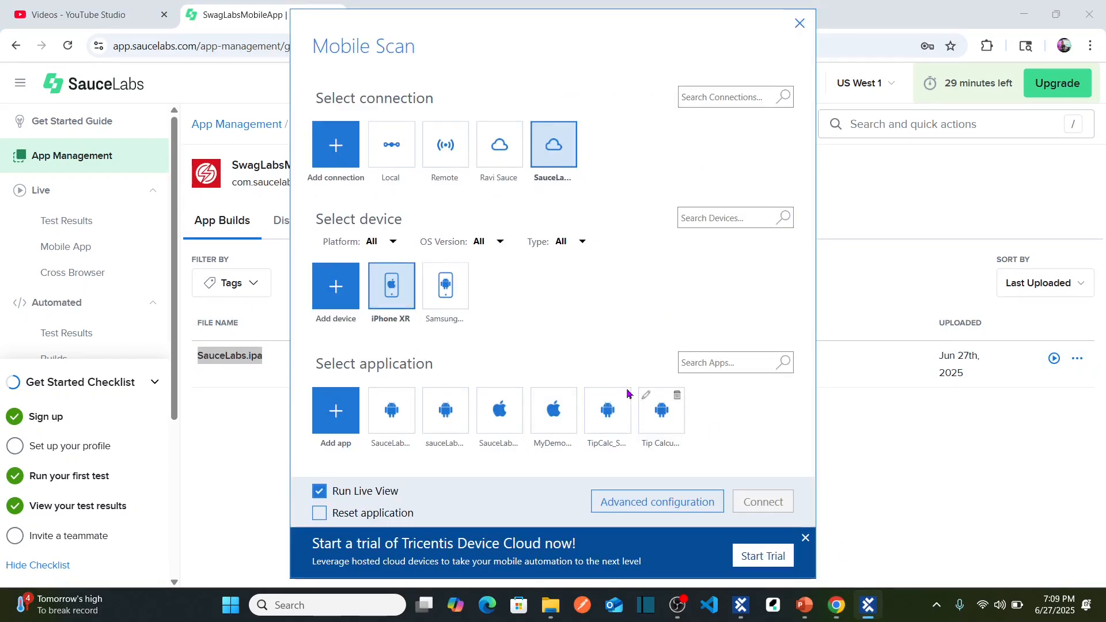
- Add a native/hybrid iOS application to the mobile scan, named IOS_SauceLabs, with the path storage:filename=SauceLabs.ipa
left_click(330, 427)
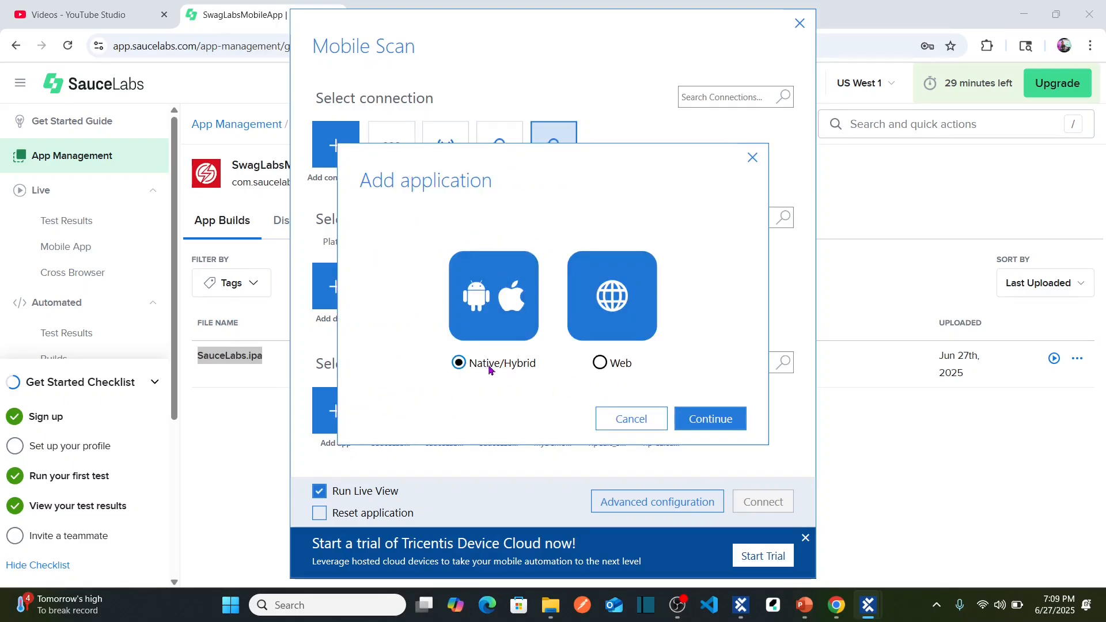
left_click(736, 419)
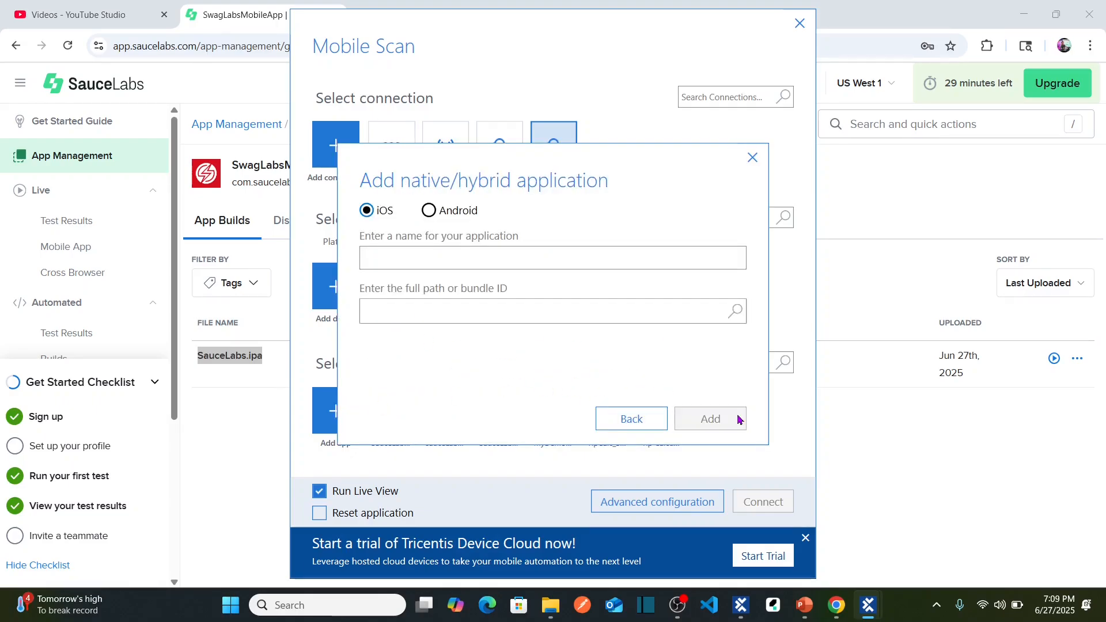
left_click(485, 260)
type("IOS_SauceLabs")
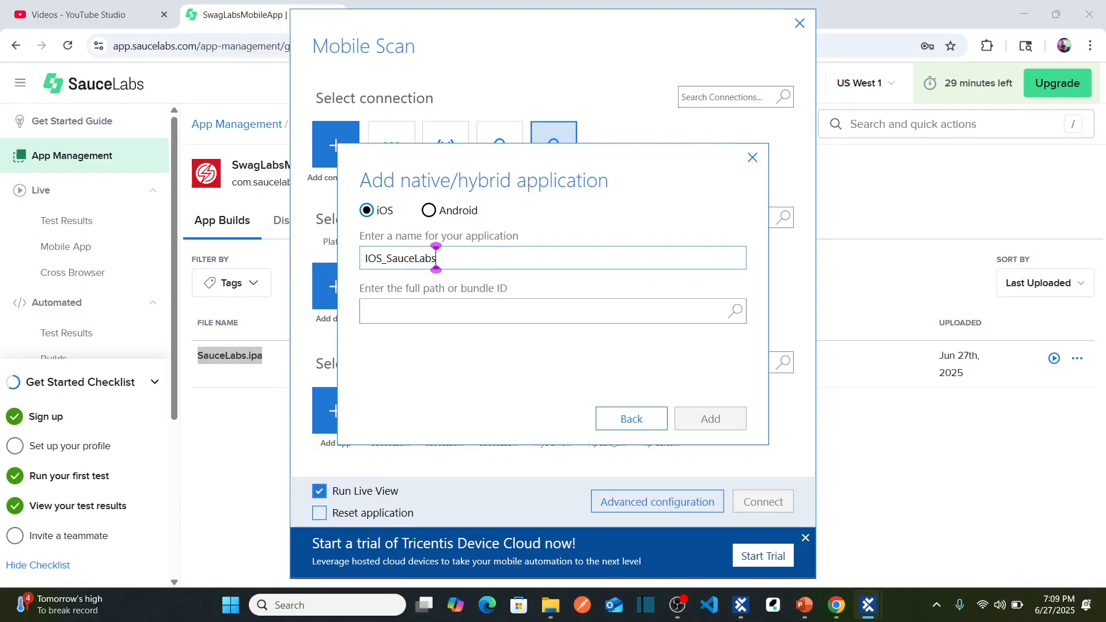
left_click(500, 311)
type("storage")
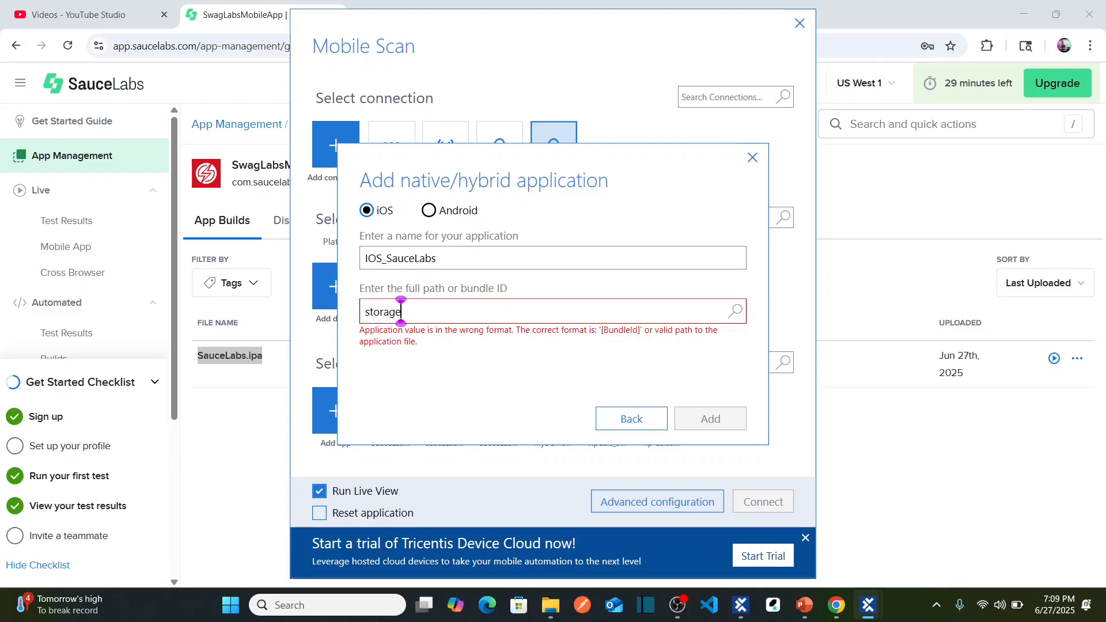
type(":filename")
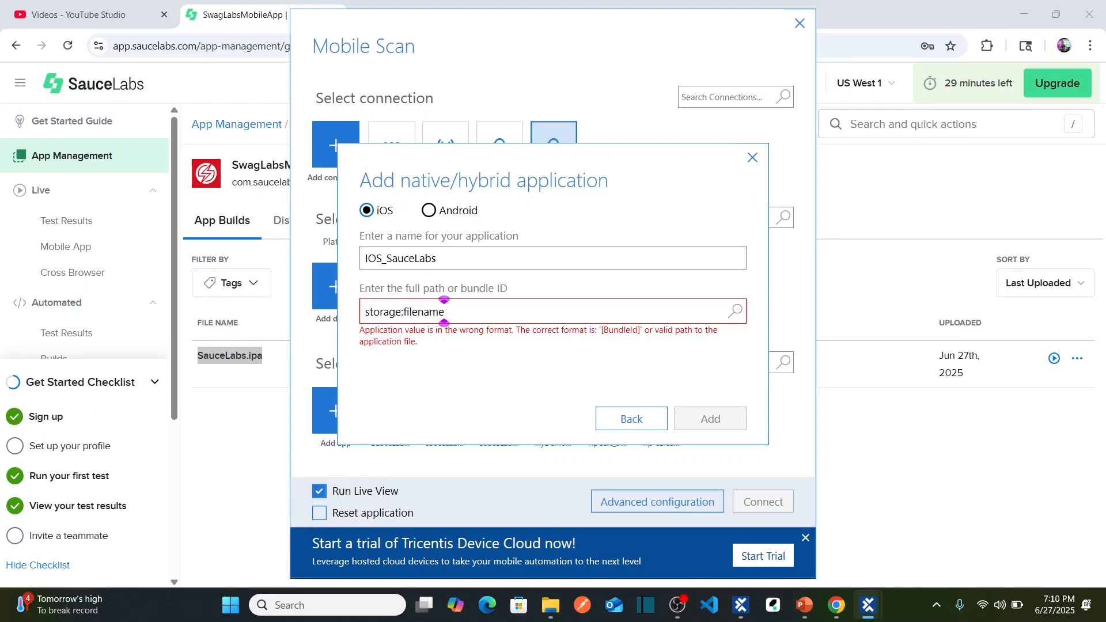
type("=")
key("ctrl+v")
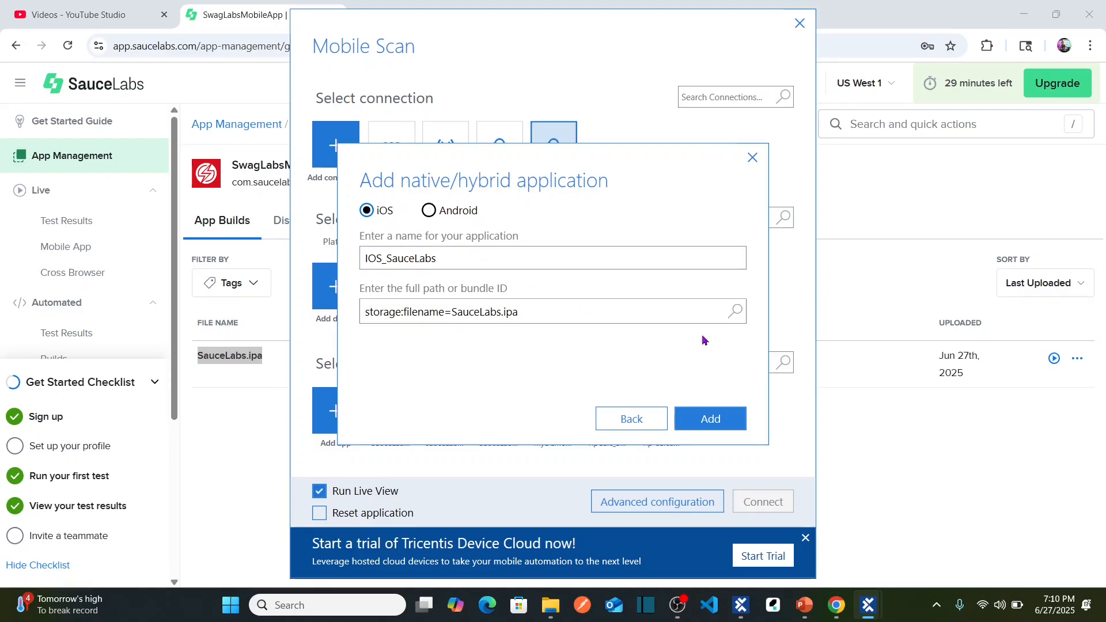
left_click(712, 425)
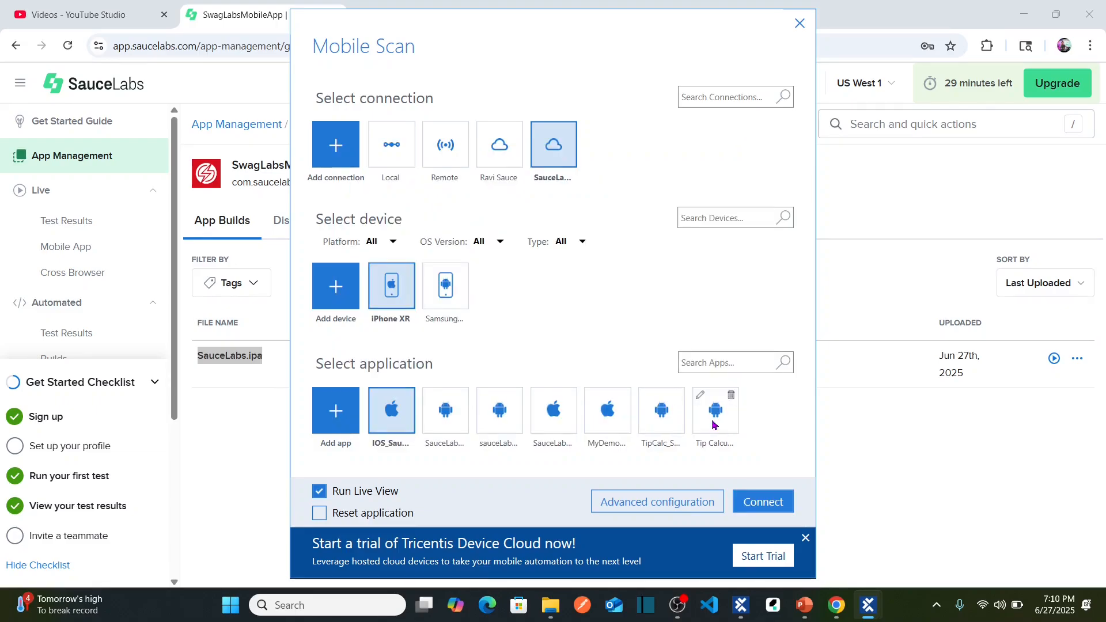
- Connect to the iPhone XR with the IOS_SauceLabs app, scan its login screen and place the XScan window beside the live view
left_click(768, 503)
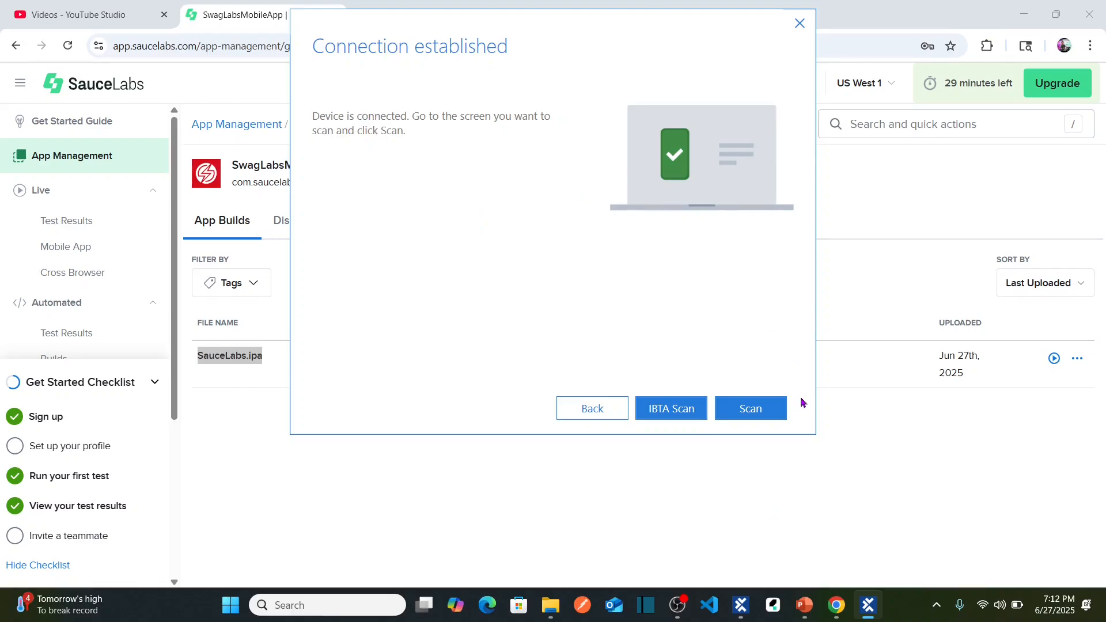
left_click(772, 417)
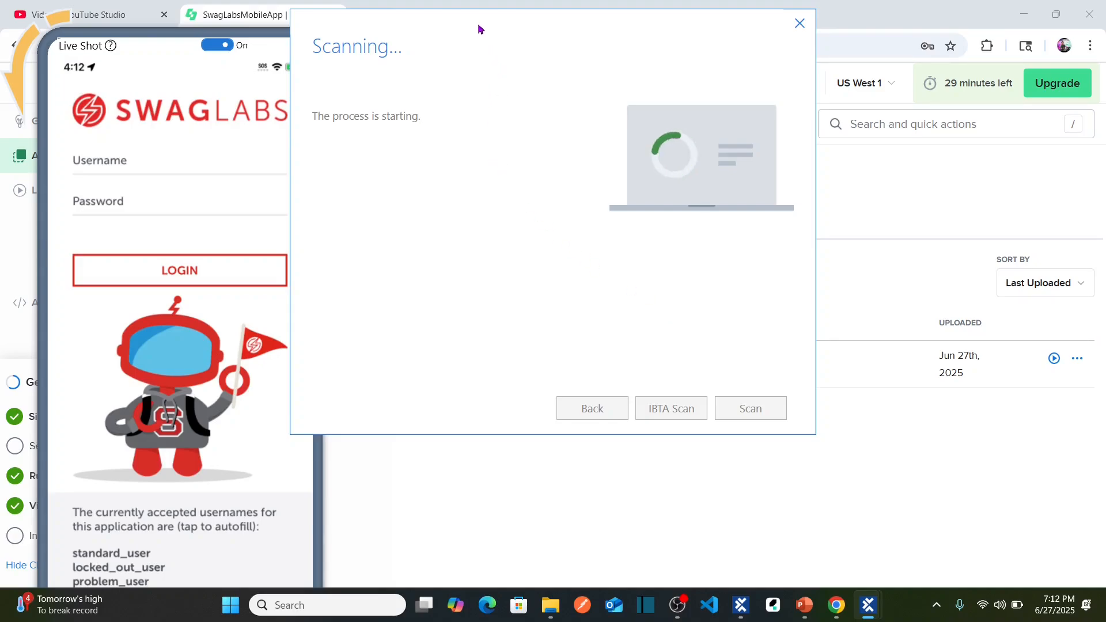
left_click_drag(478, 19, 613, 62)
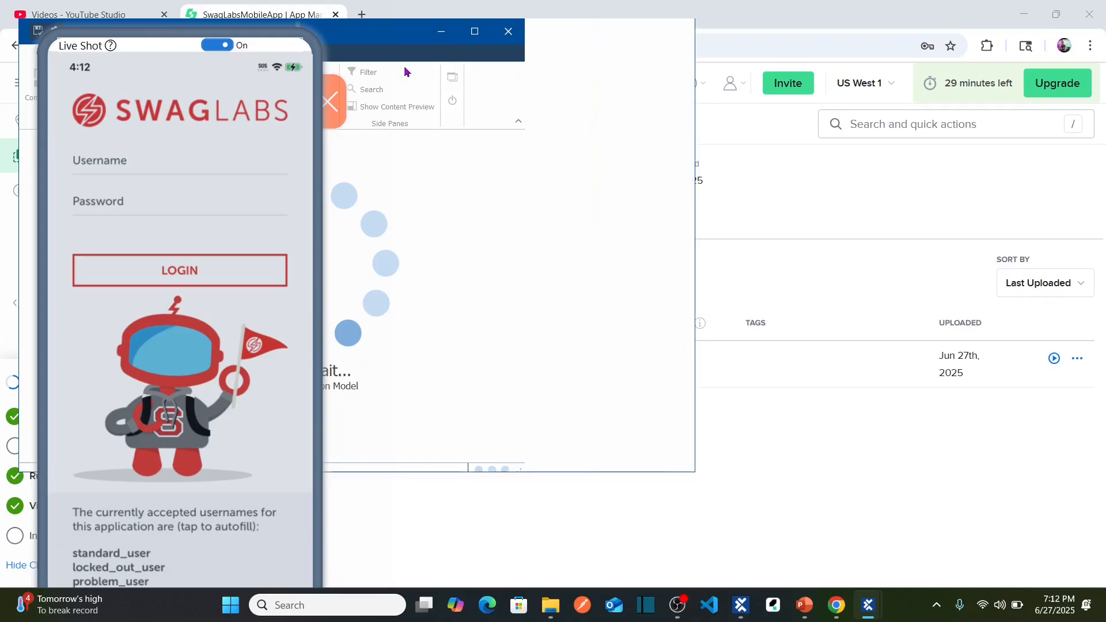
left_click_drag(422, 60, 763, 70)
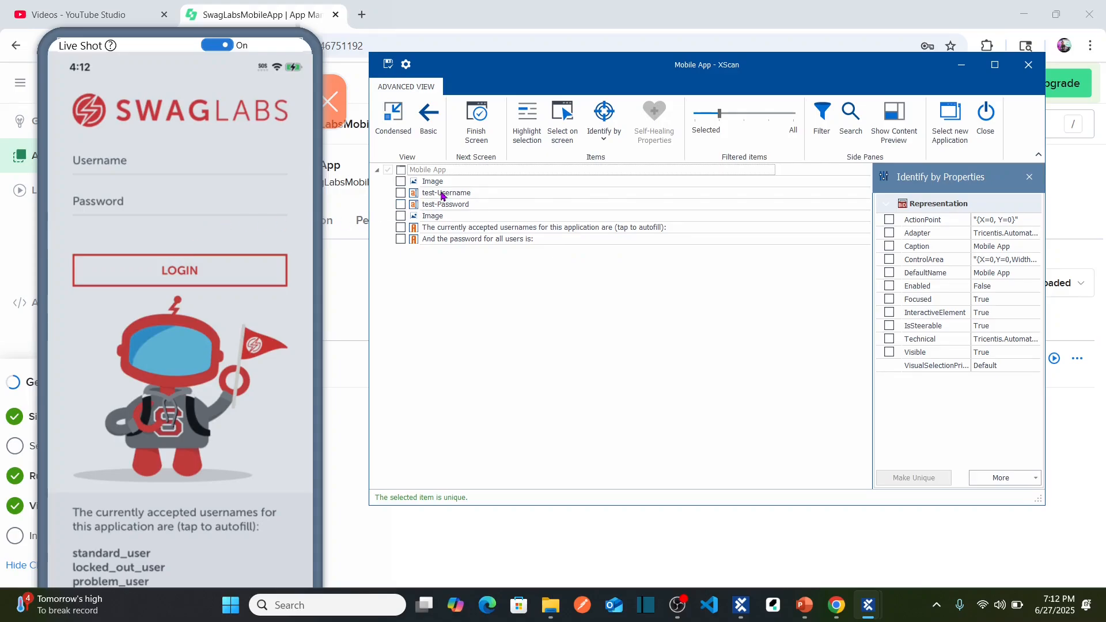
- Include test-Username and test-Password in the scan, and pick the LOGIN button on the live device screen
left_click(401, 194)
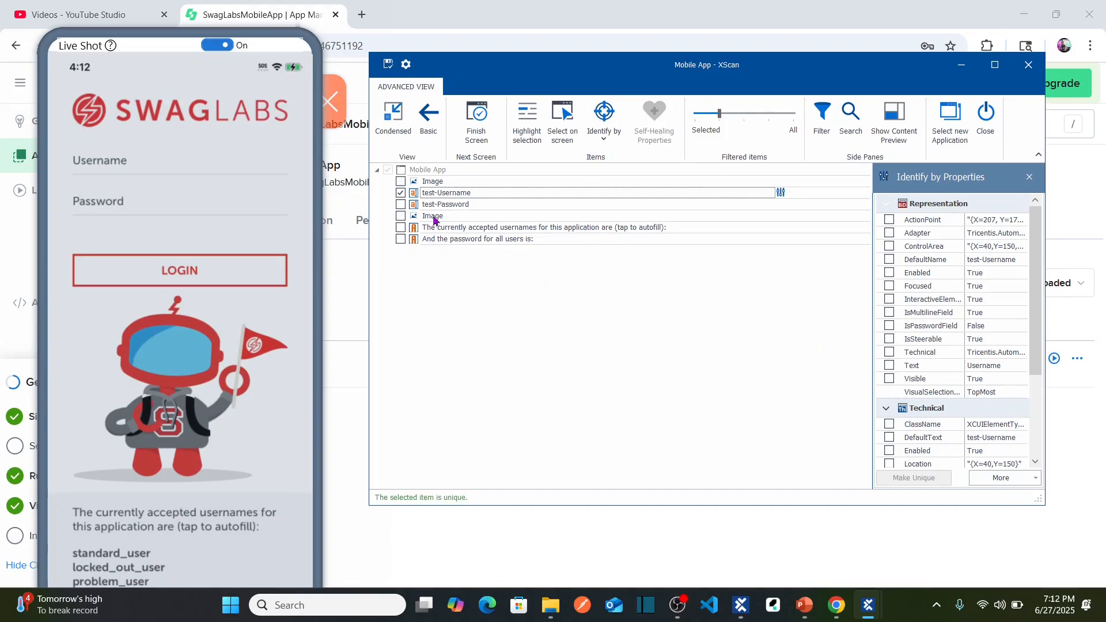
left_click(401, 210)
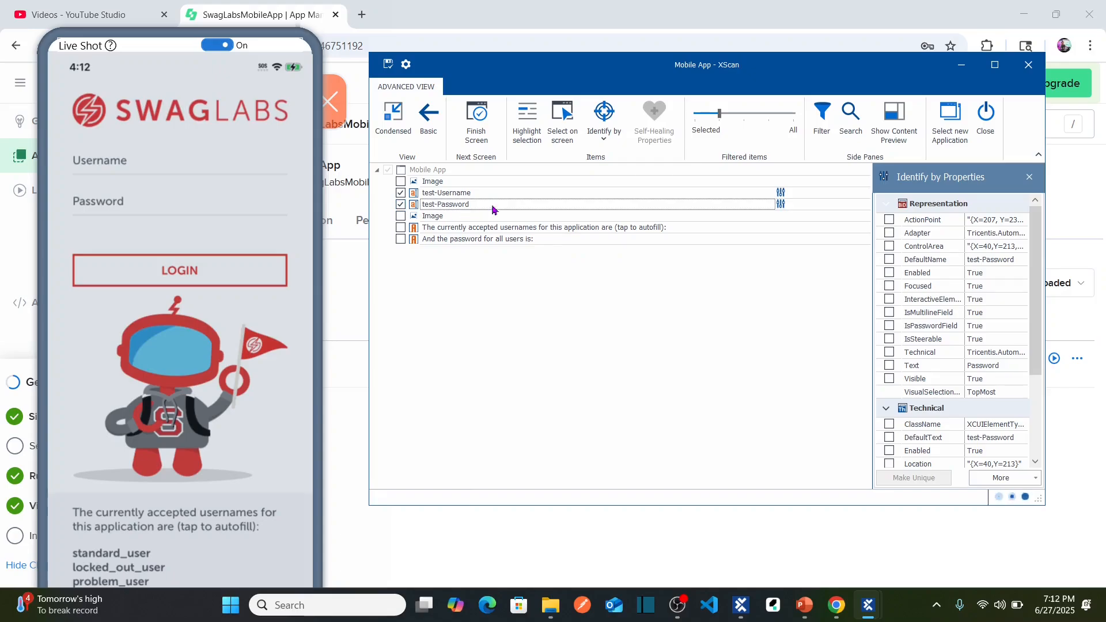
left_click(562, 121)
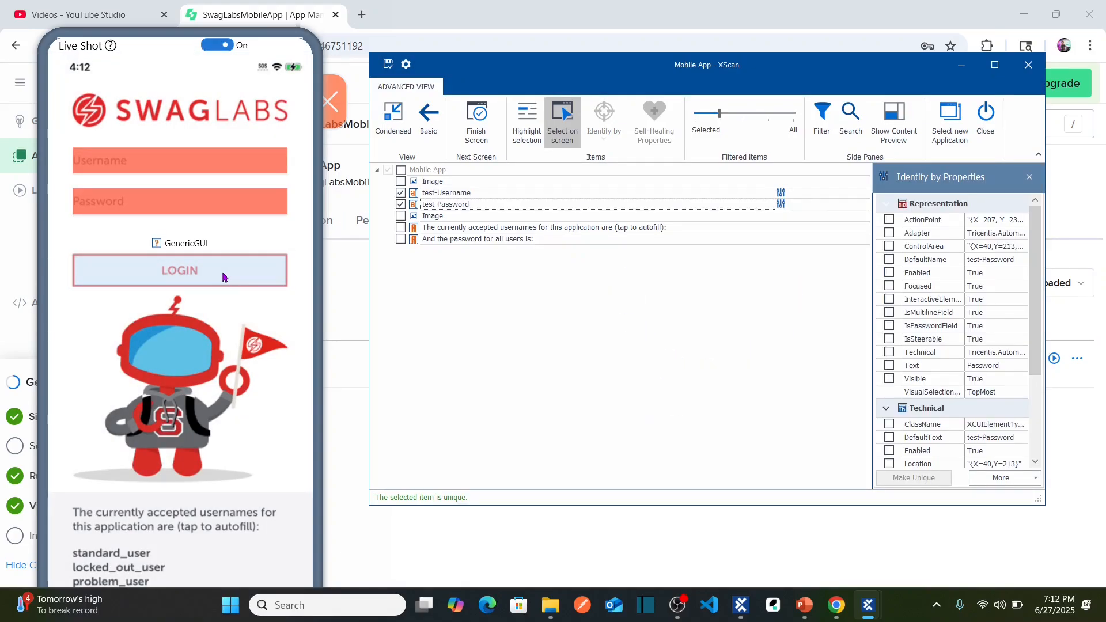
left_click(222, 277)
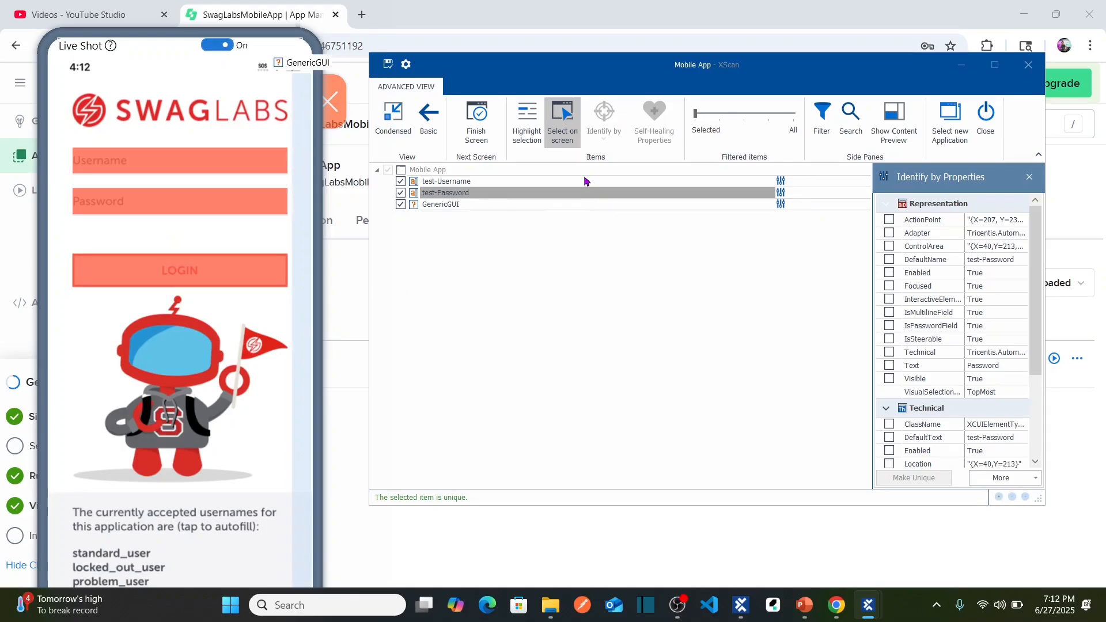
- Check the test-Username, test-Password and GenericGUI controls by highlighting each one on the live device screen
left_click(459, 183)
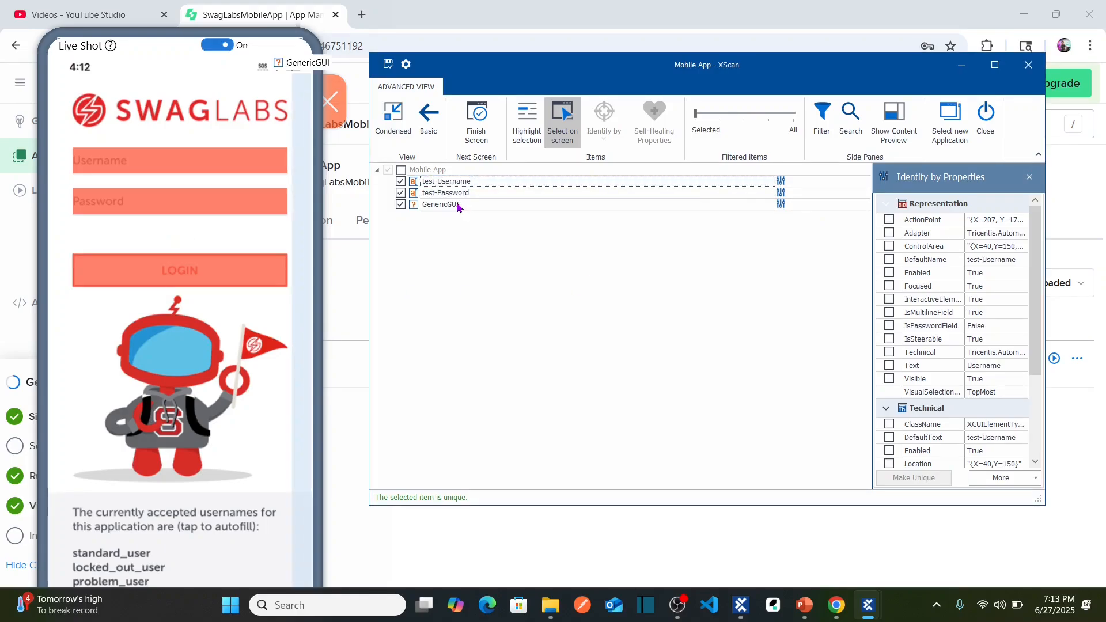
left_click(459, 205)
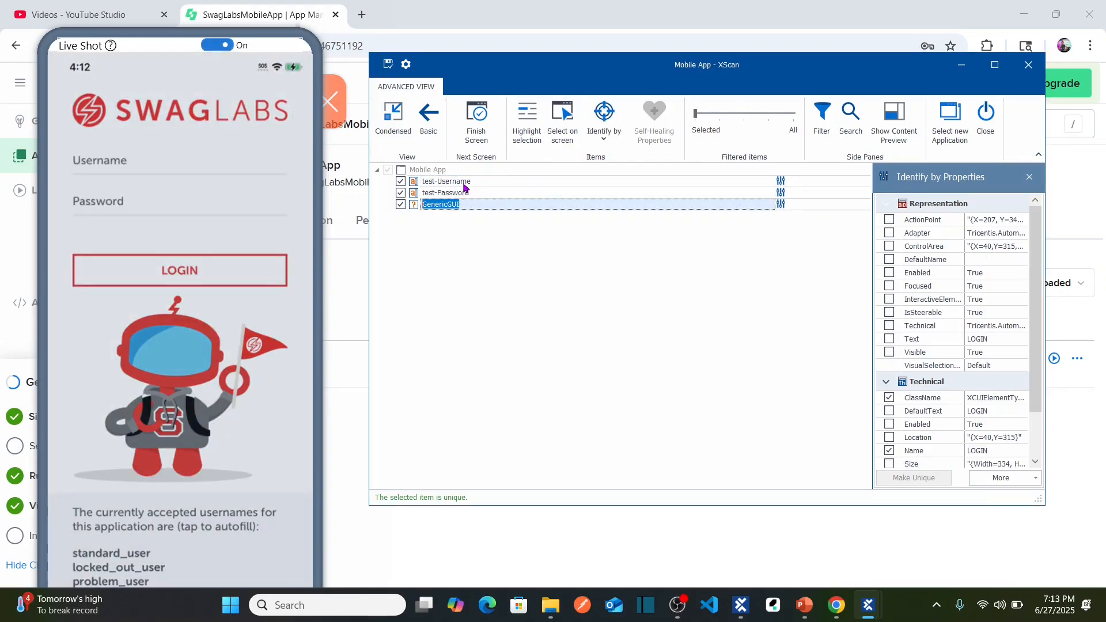
left_click(464, 182)
left_click(527, 122)
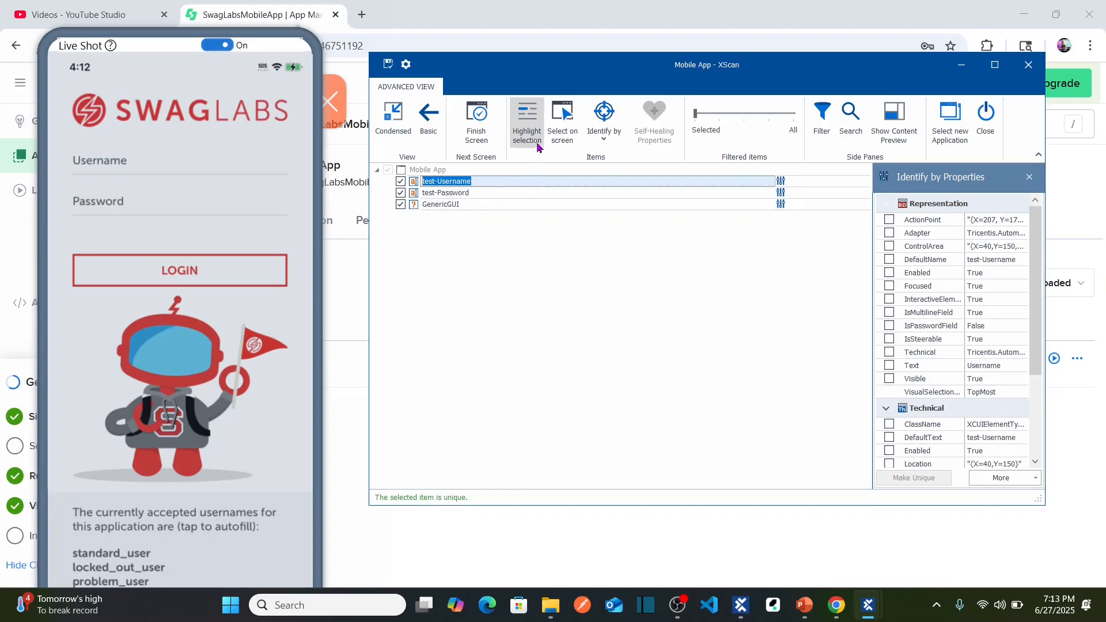
left_click(476, 197)
left_click(469, 206)
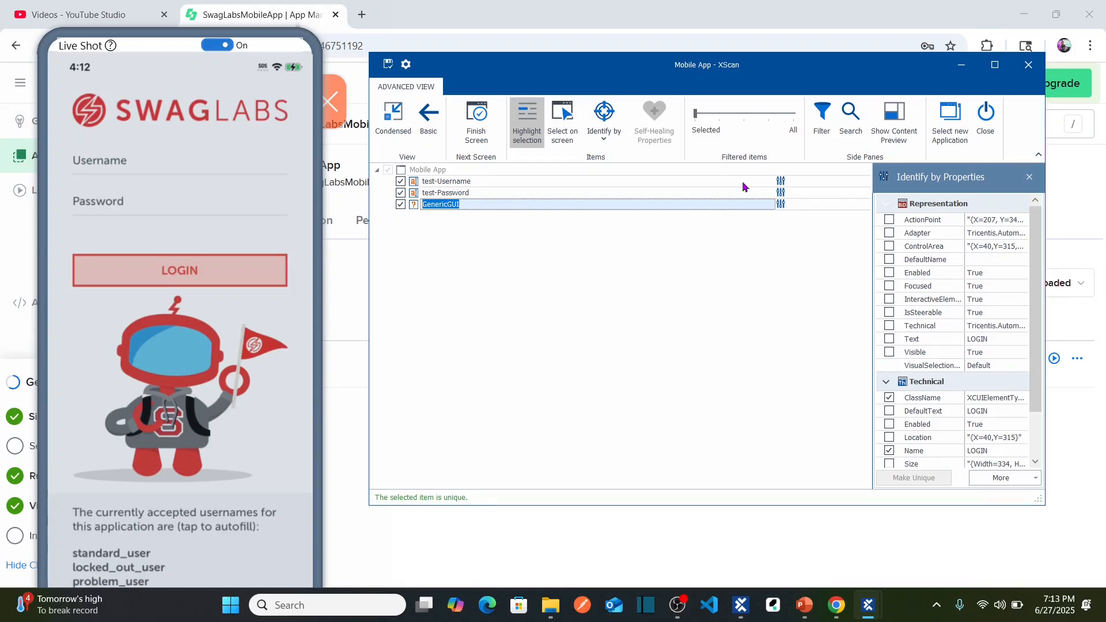
- Rename the scanned module as Mobile App IOS, save it and close XScan
left_click(512, 170)
left_click(510, 167)
type("IOS")
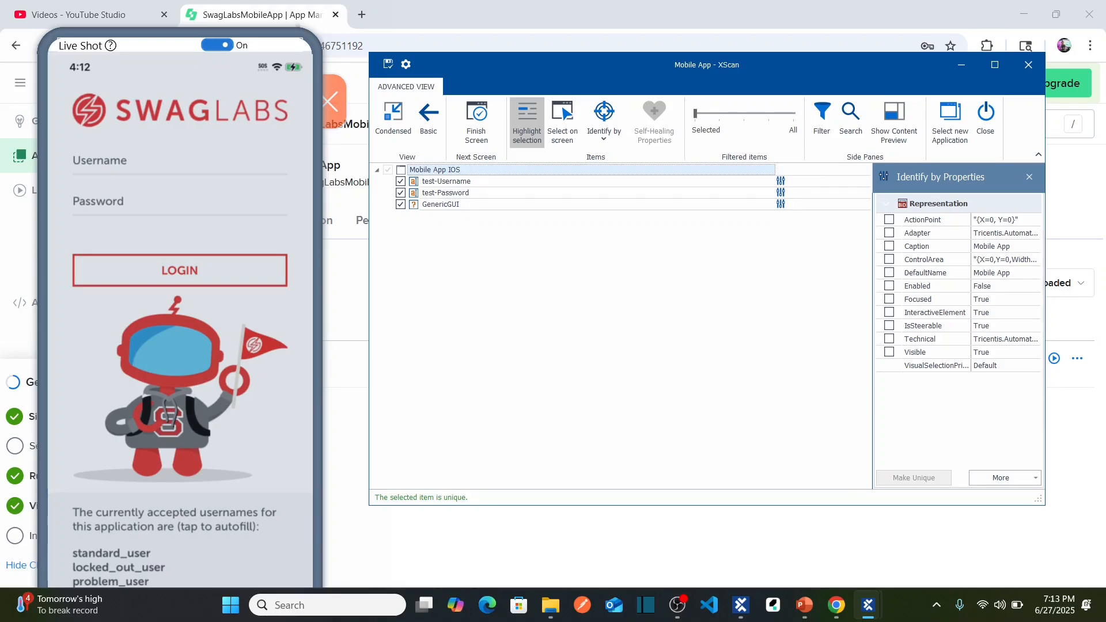
left_click(388, 64)
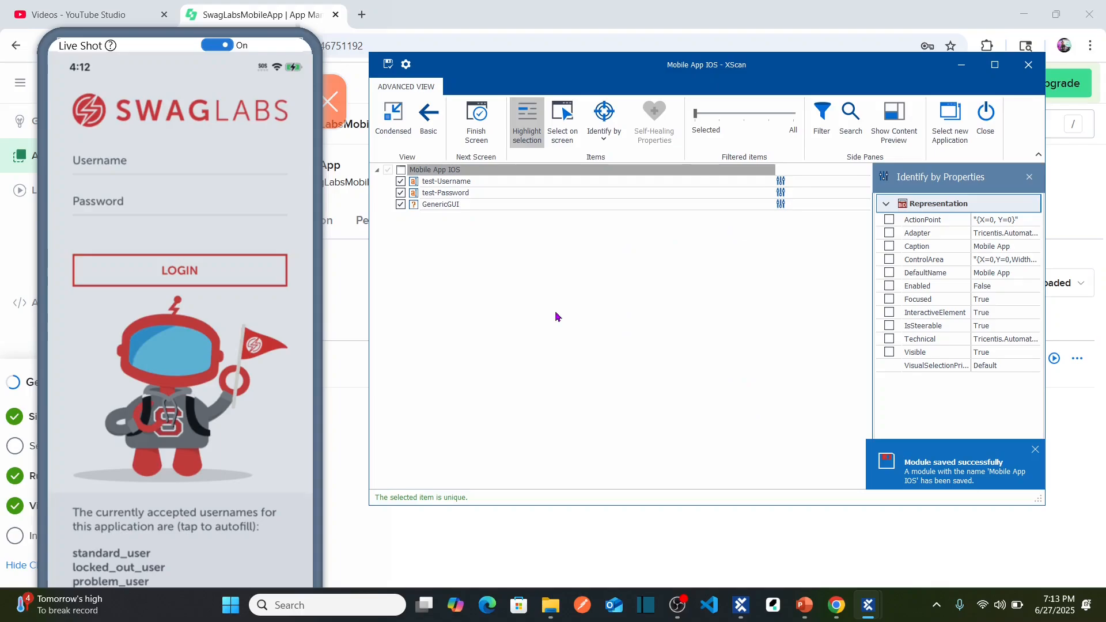
left_click(985, 133)
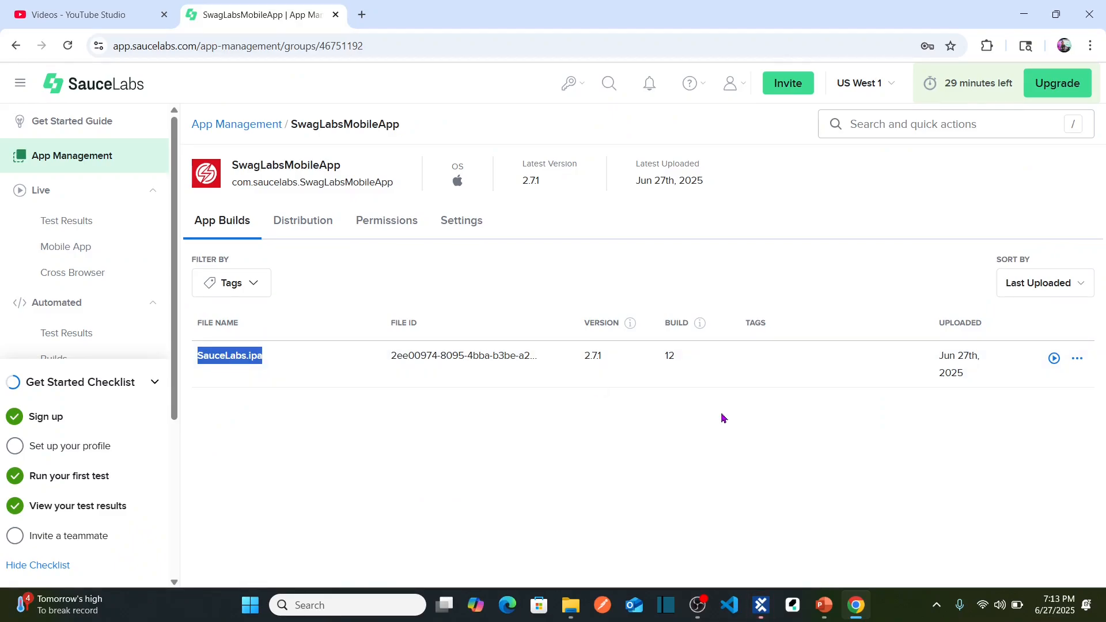
- Switch to Tosca Commander, expand the Mobile App IOS module and widen the Modules columns to compare it with the Android module
left_click(761, 605)
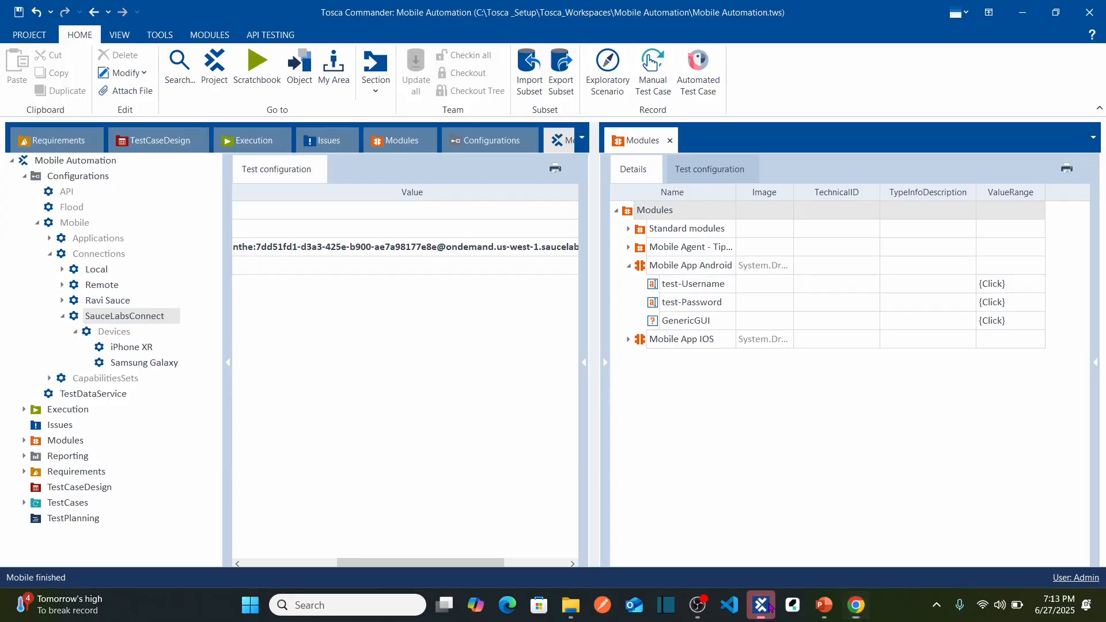
left_click(628, 338)
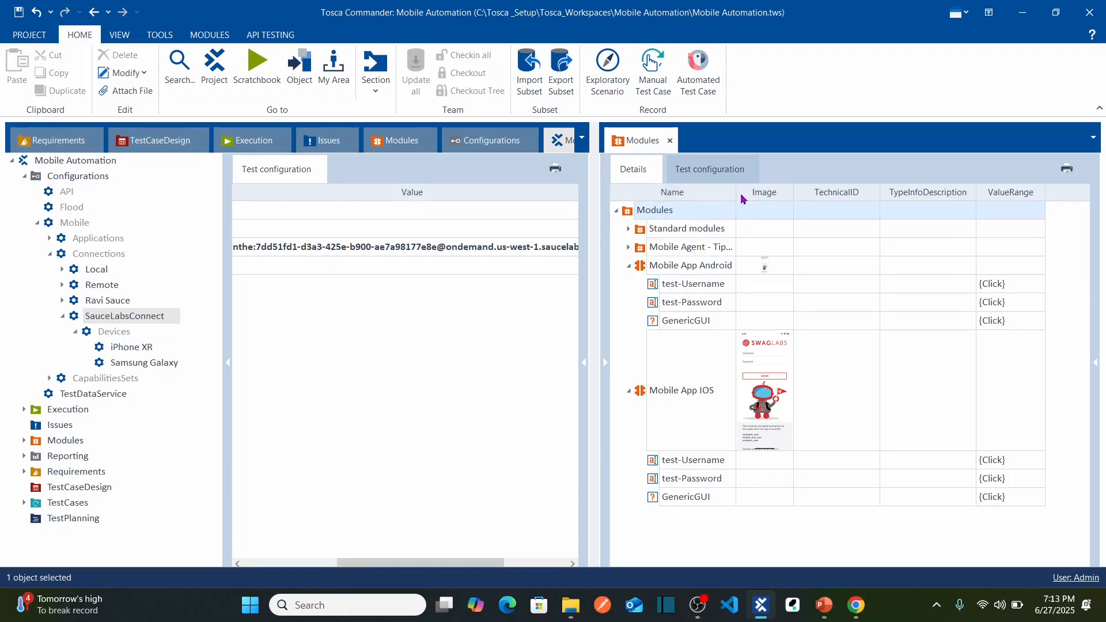
double_click(798, 194)
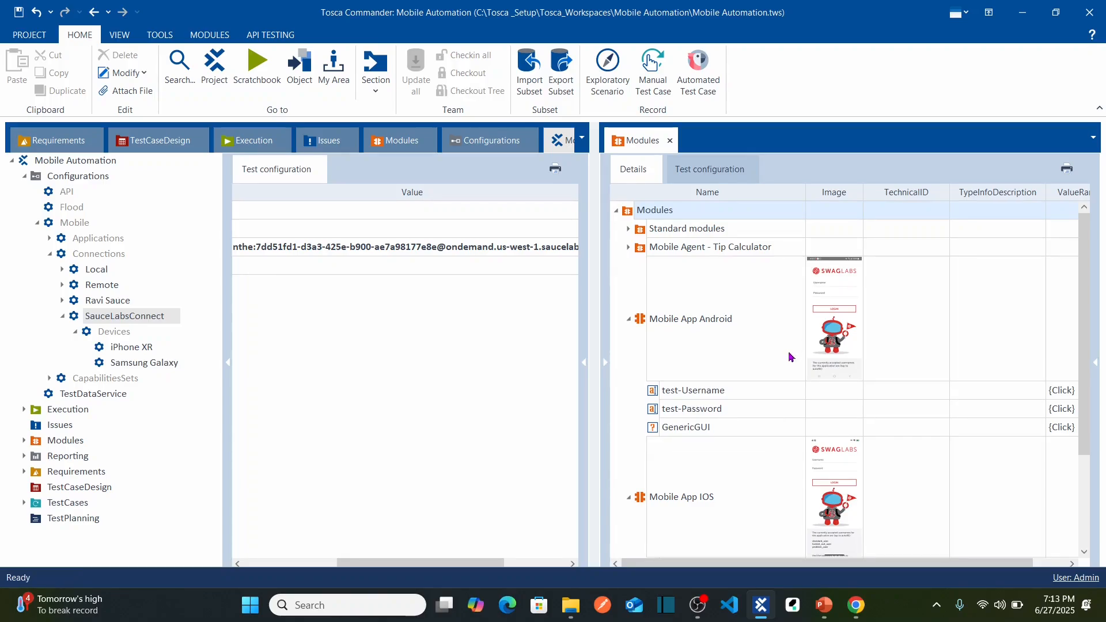
- Switch to Sauce Labs and view the real devices offered for live mobile app testing
key("alt+Tab")
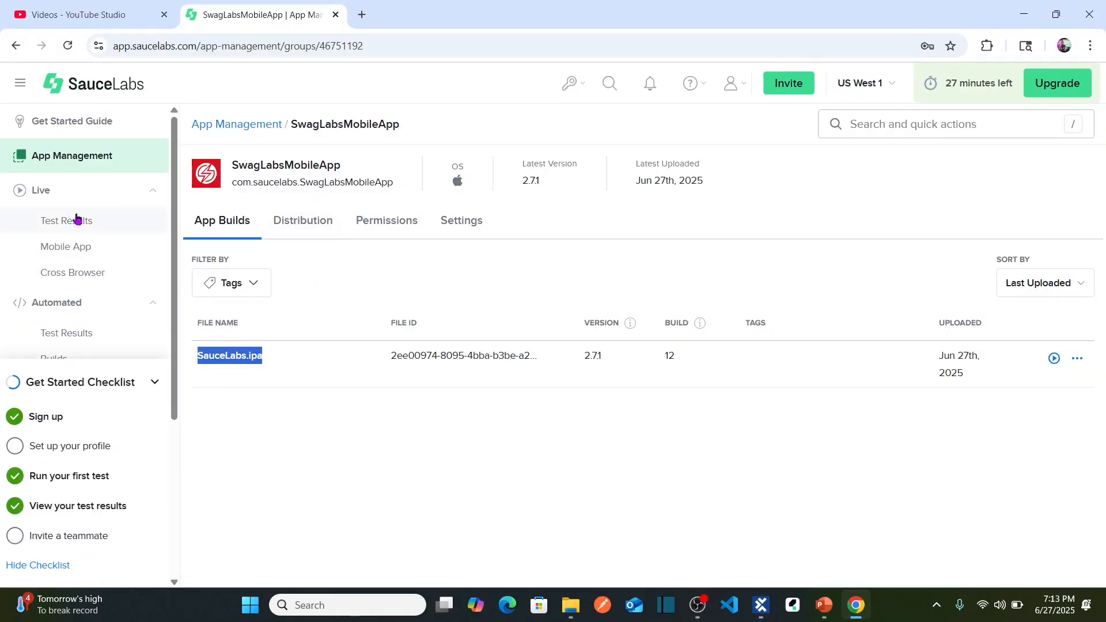
left_click(67, 257)
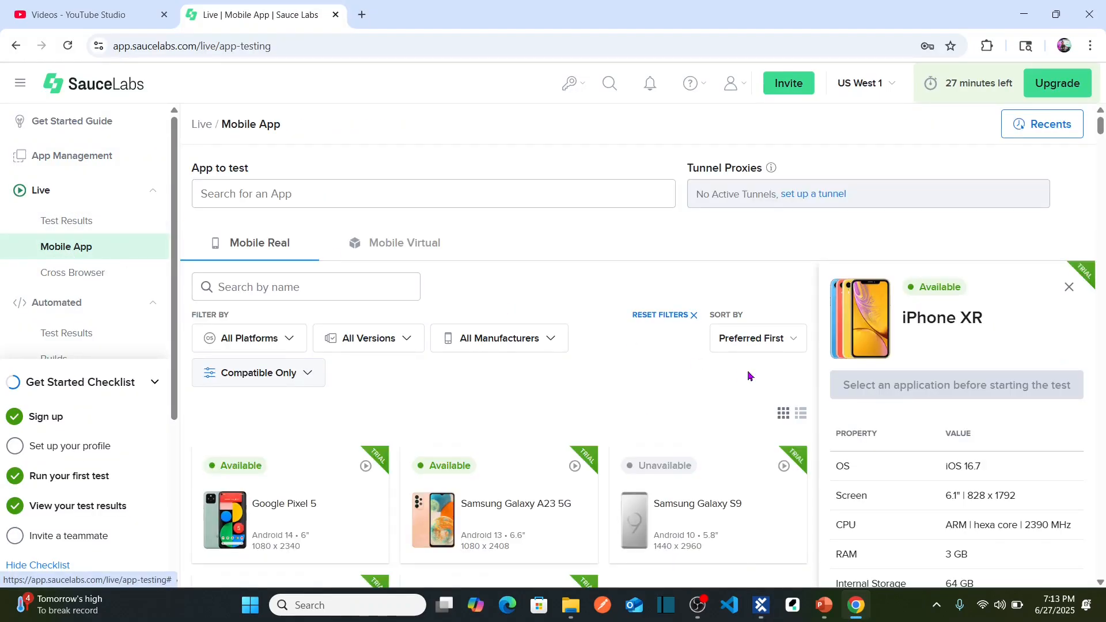
mouse_move(1101, 128)
left_mouse_down()
mouse_move(1104, 184)
mouse_move(1103, 117)
left_mouse_up()
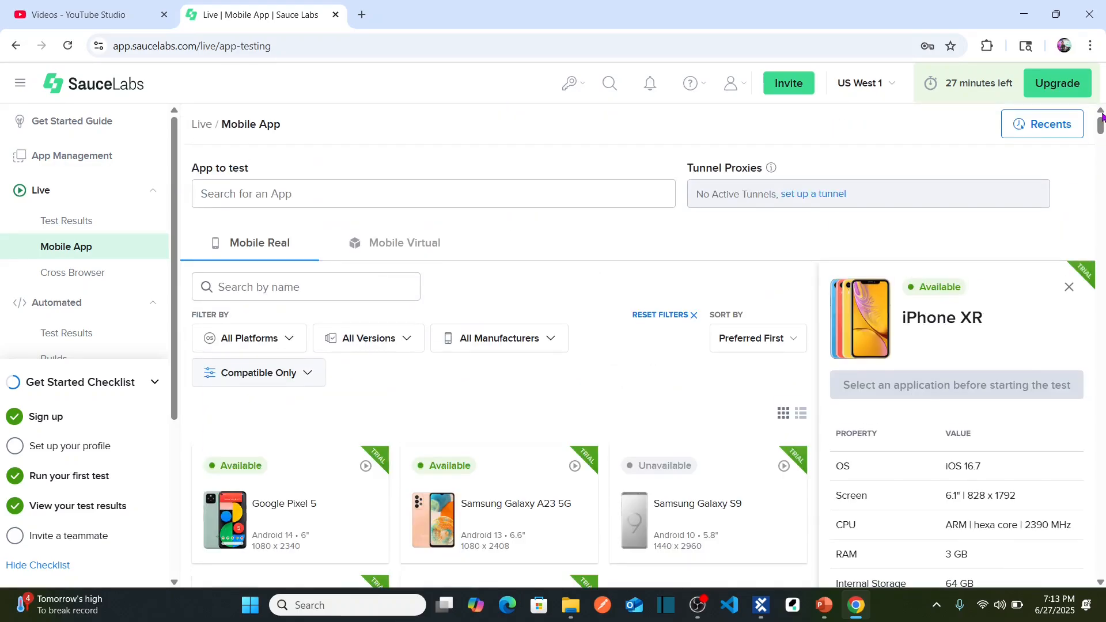